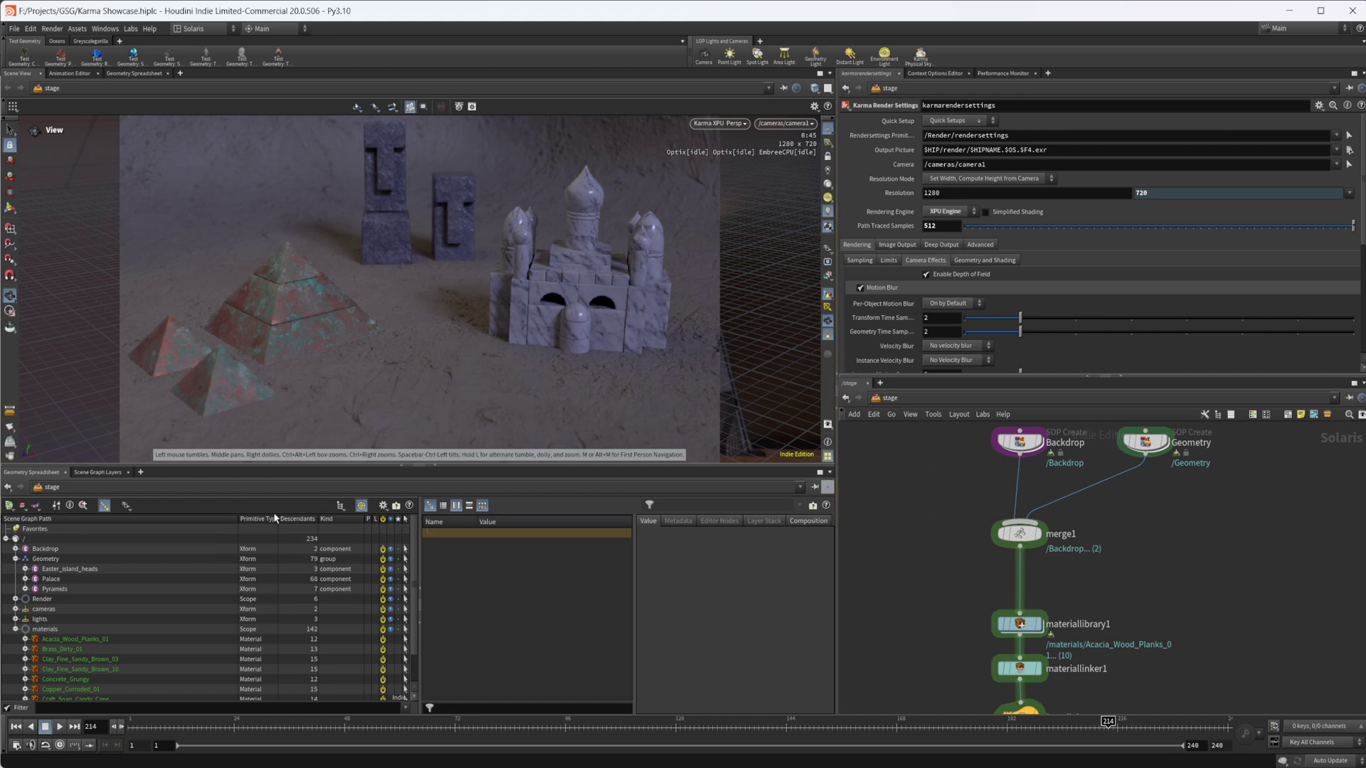
Step: Add a Solaris Render Gallery pane tab to the lower panel
left_click(140, 472)
mouse_move(178, 494)
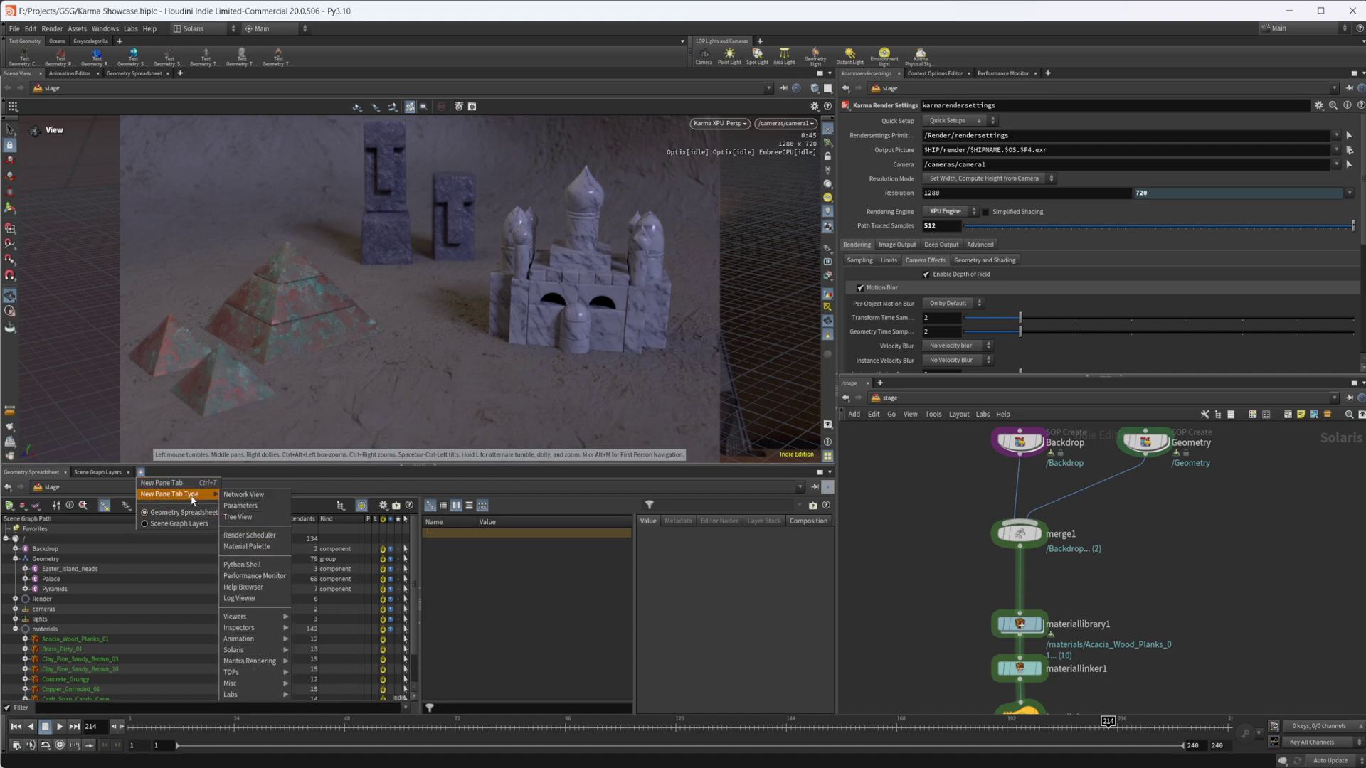
mouse_move(256, 679)
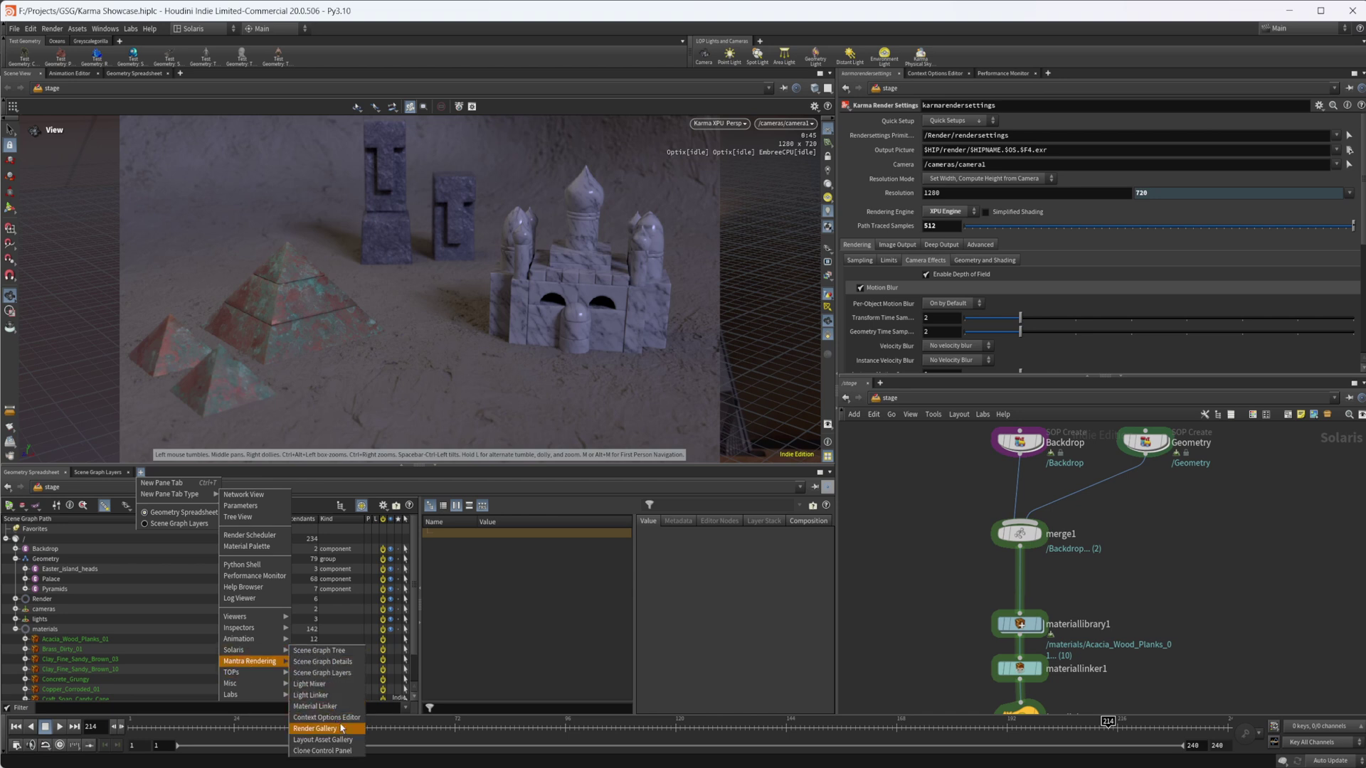
left_click(342, 729)
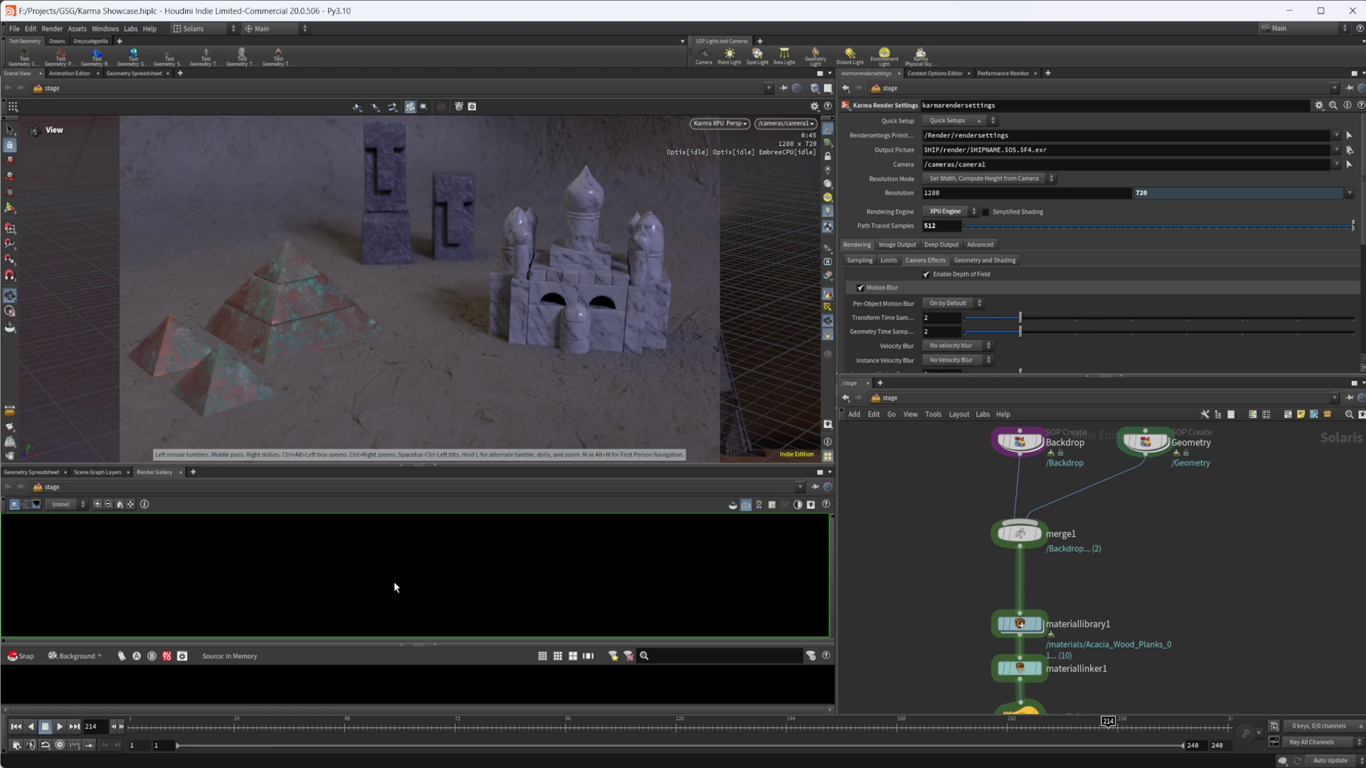
Step: Tear the Render Gallery off into a floating window, resized and repositioned
key("alt+shift+c")
left_click_drag(382, 450, 691, 186)
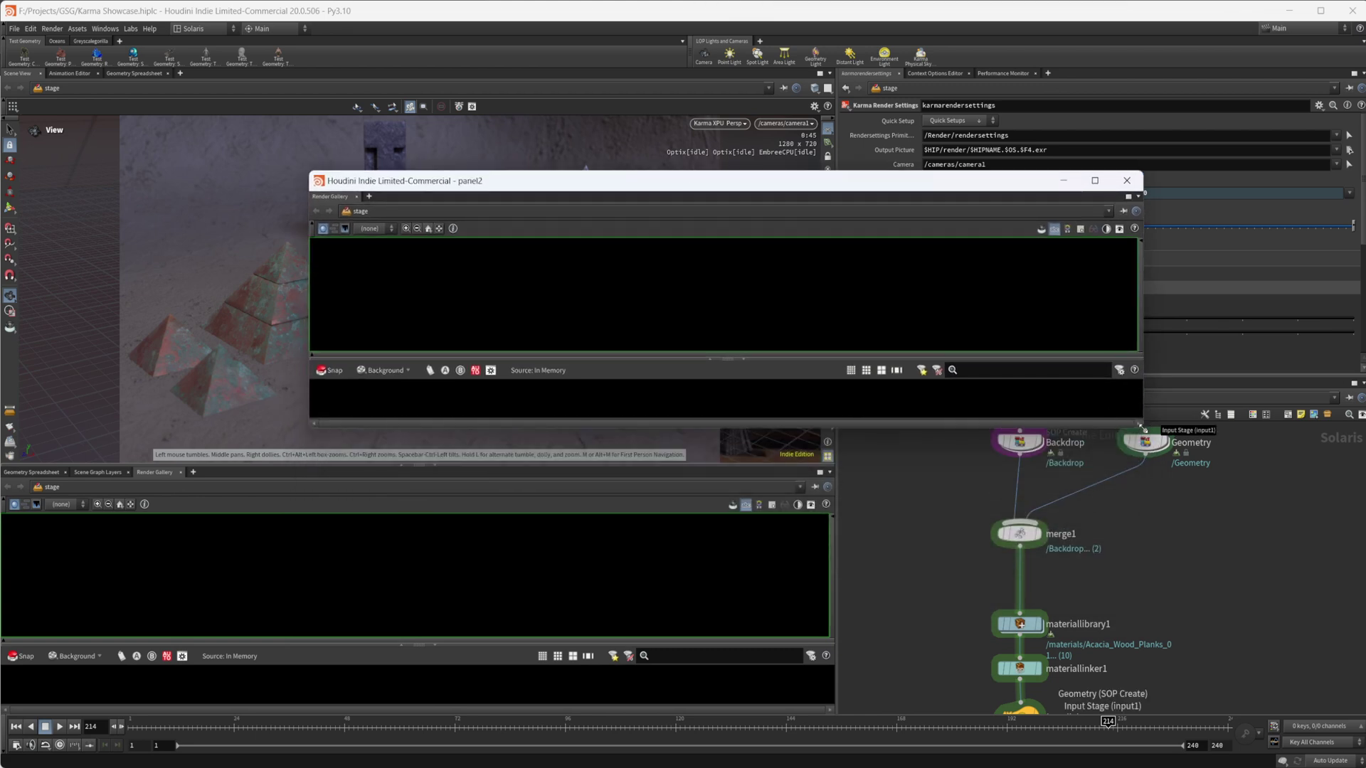
left_click_drag(1142, 427, 1016, 719)
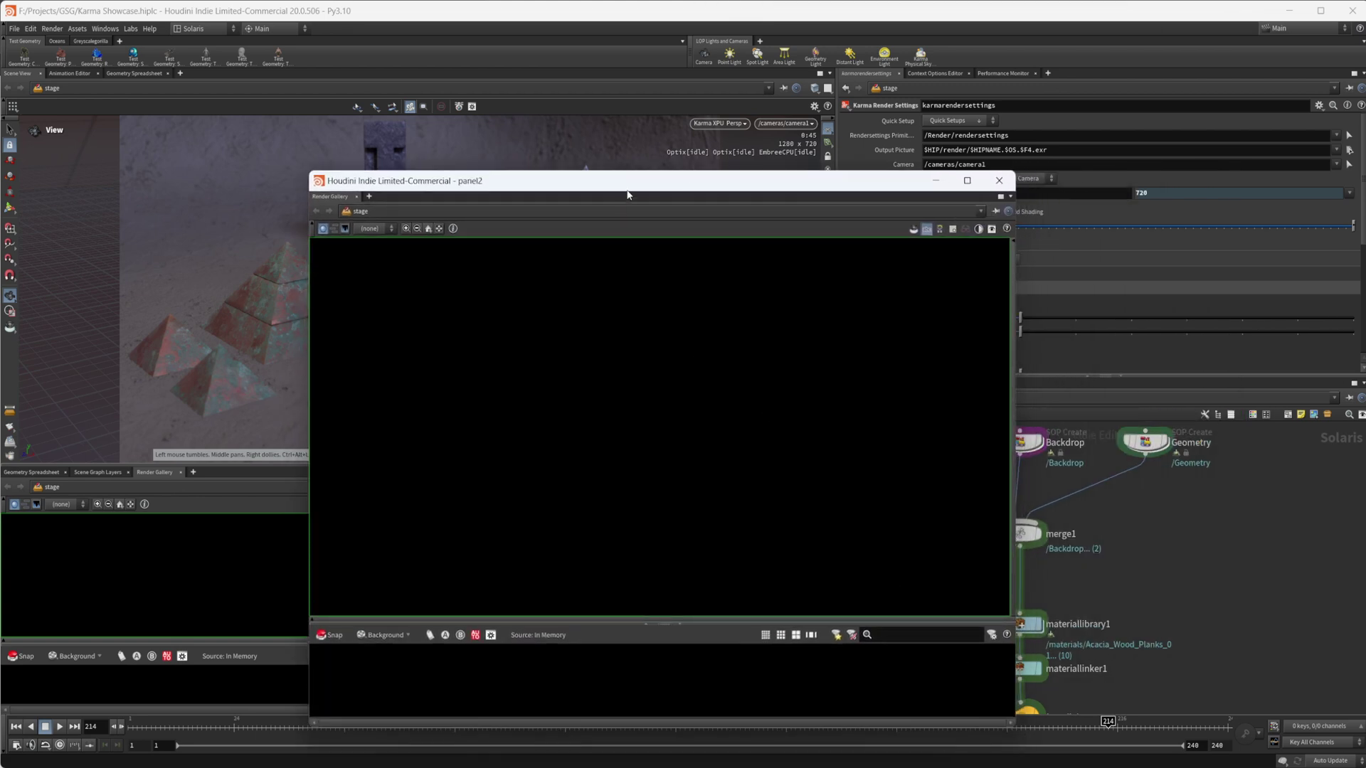
left_click_drag(627, 194, 571, 136)
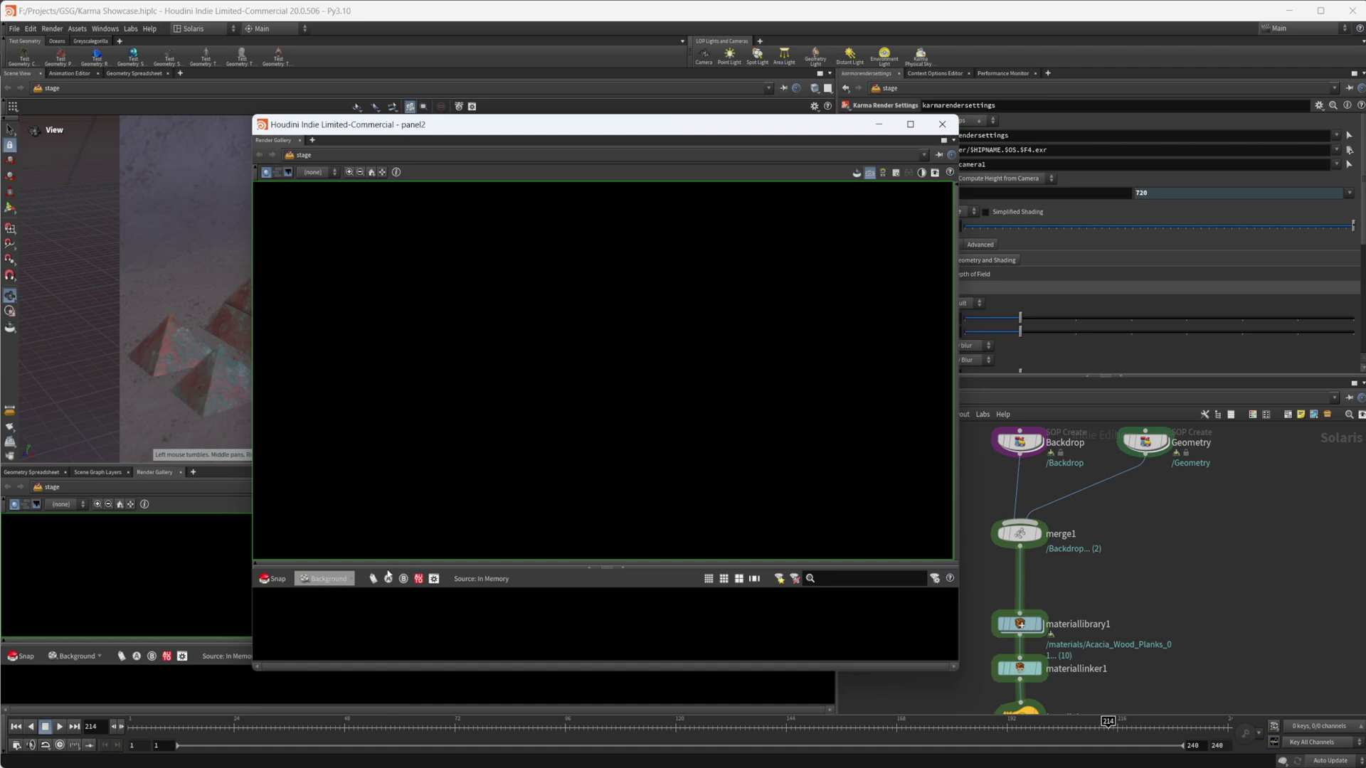
Step: Show the first saved render snapshot, keeping the window clear of the node network
left_click_drag(716, 135, 938, 136)
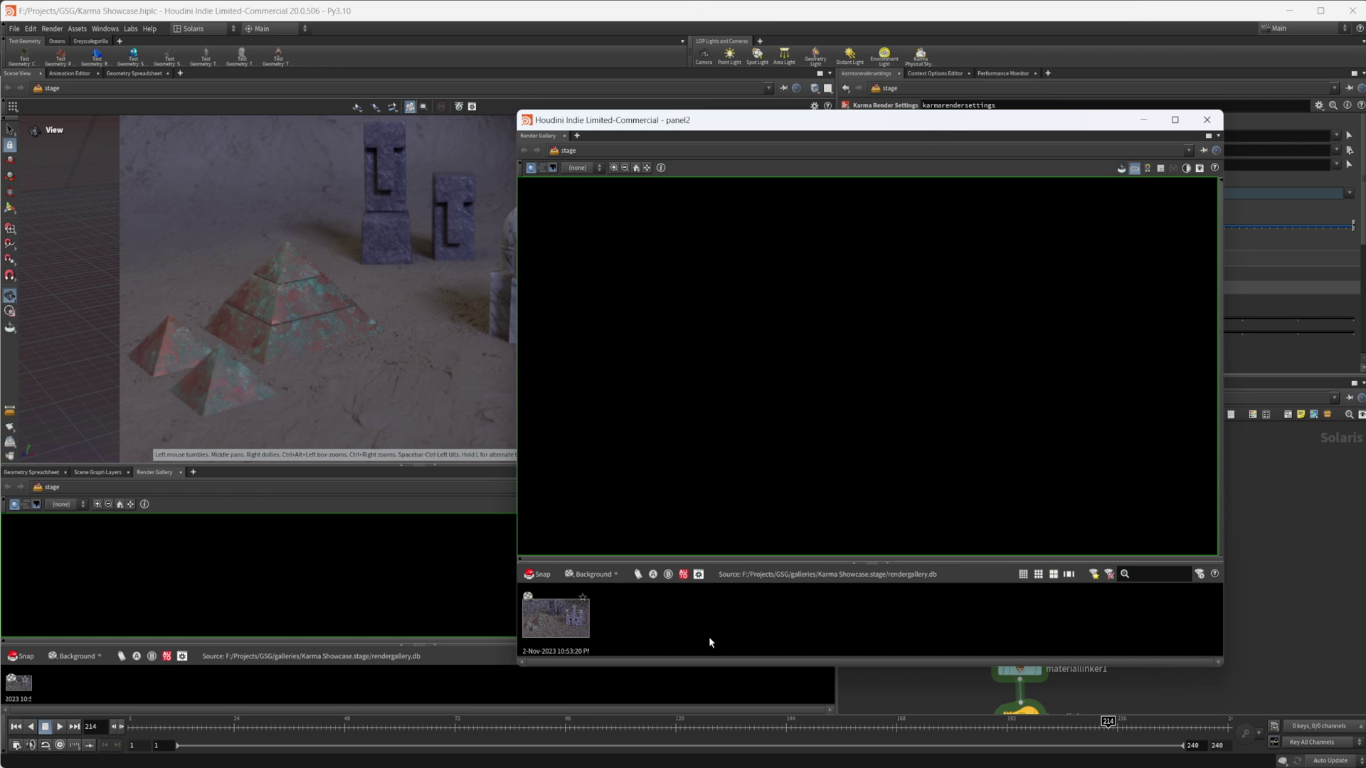
left_click(581, 630)
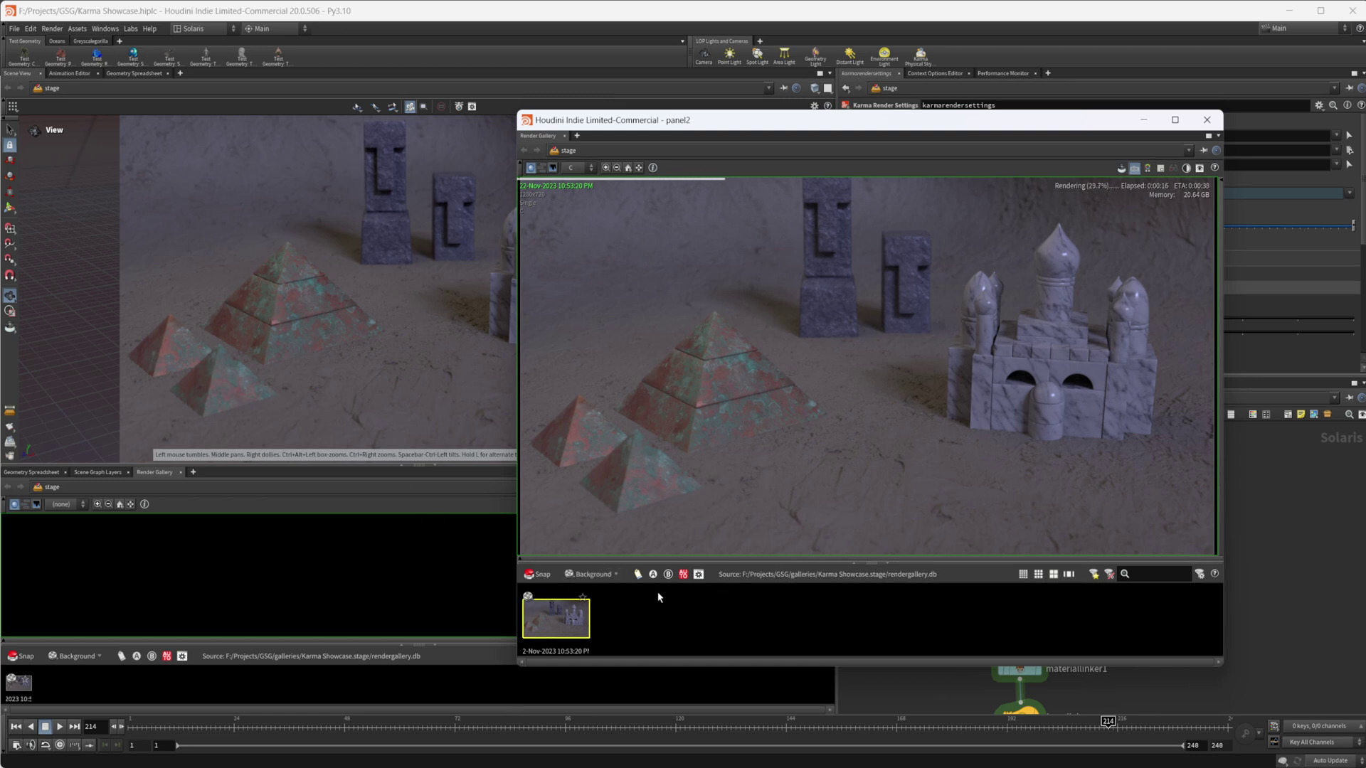
left_click_drag(908, 119, 605, 116)
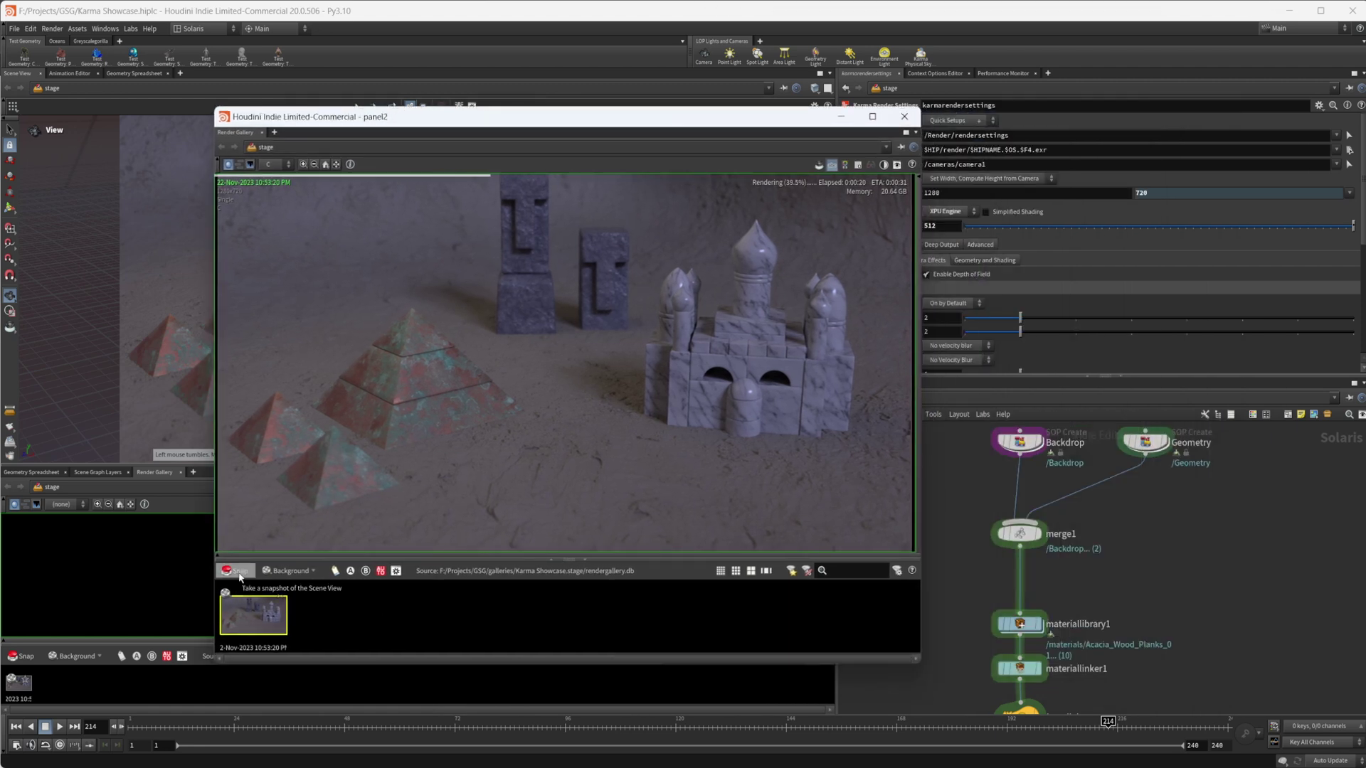
Step: Save a second render snapshot and select materiallinker1 to see its material list
left_click(239, 574)
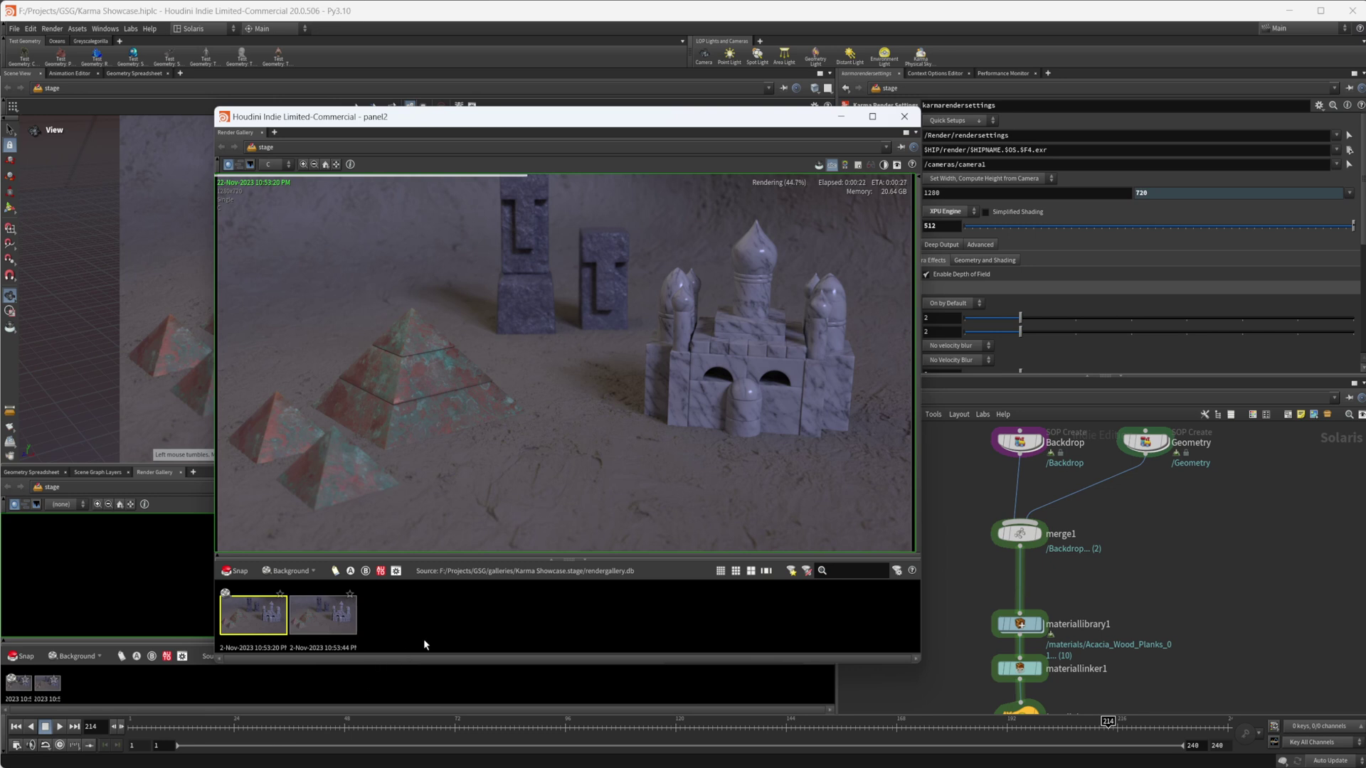
middle_click_drag(1117, 570, 1159, 530)
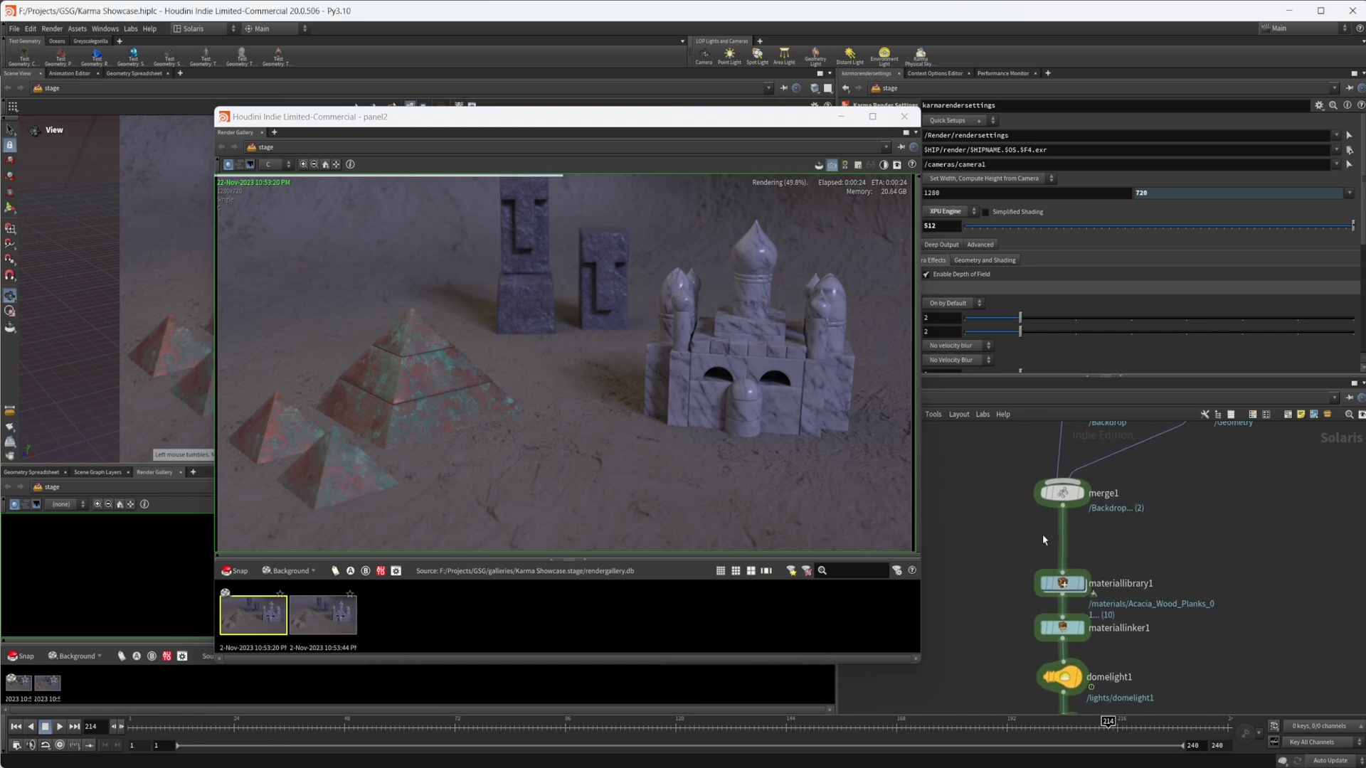
left_click_drag(800, 126, 656, 113)
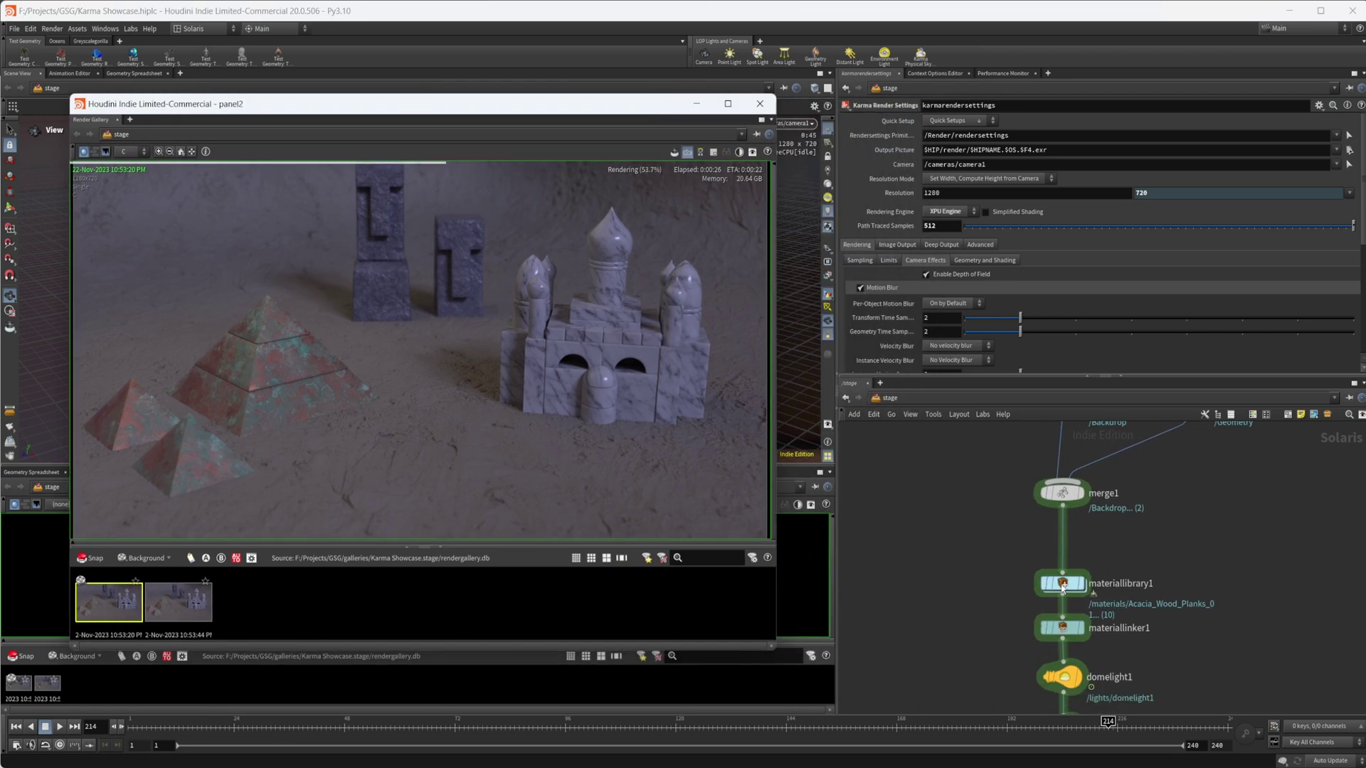
left_click(1062, 585)
middle_click_drag(1070, 633, 1079, 541)
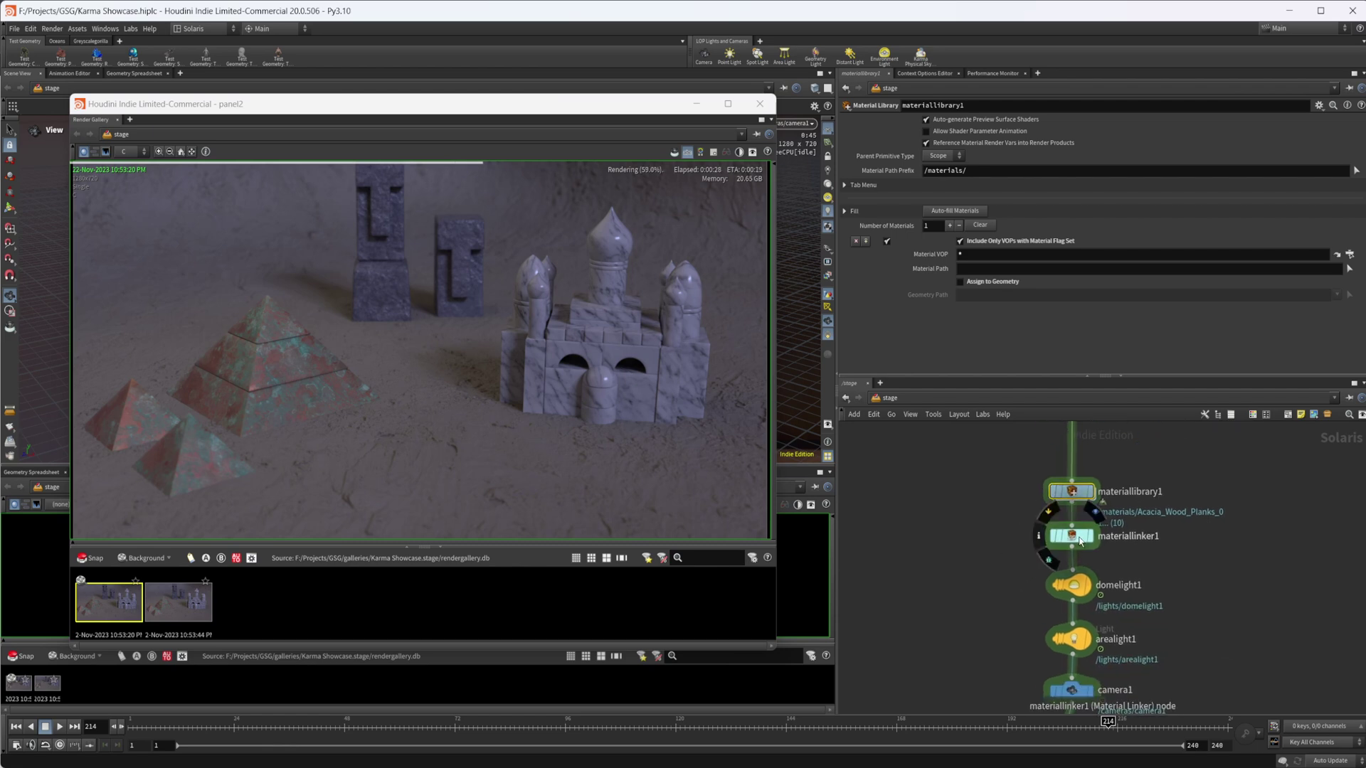
left_click(1078, 538)
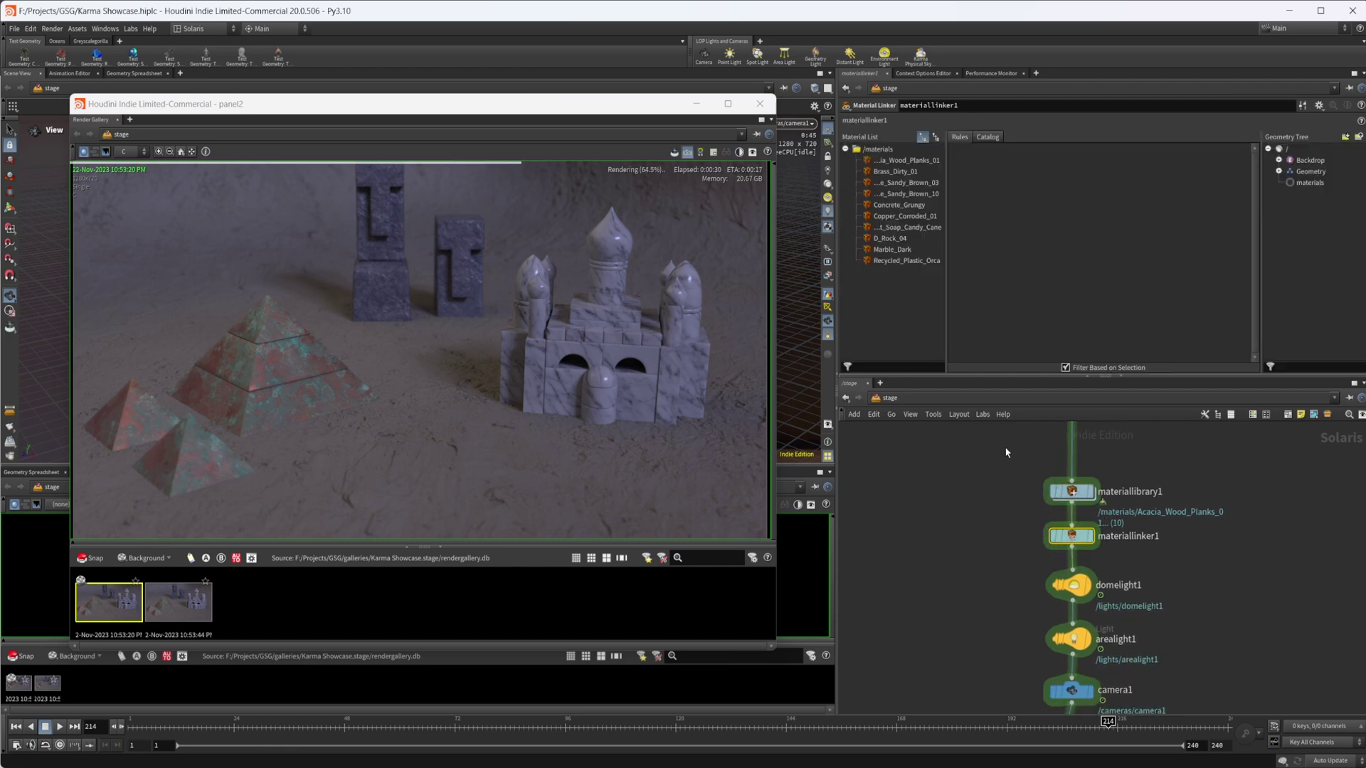
left_click(760, 103)
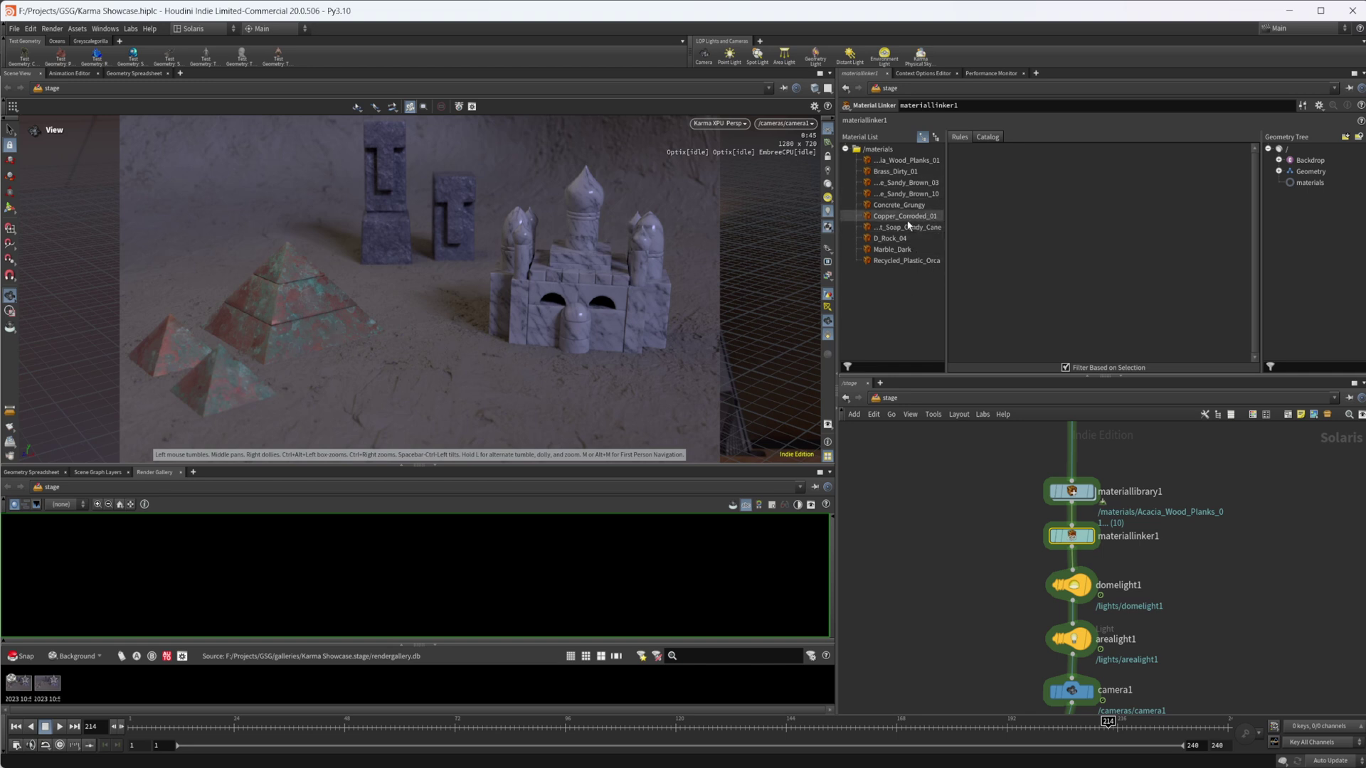
Step: Replace the copper rule with a Brass_Dirty_01 rule targeting /Geometry/Pyramids
left_click_drag(903, 216, 1035, 169)
left_click(1243, 153)
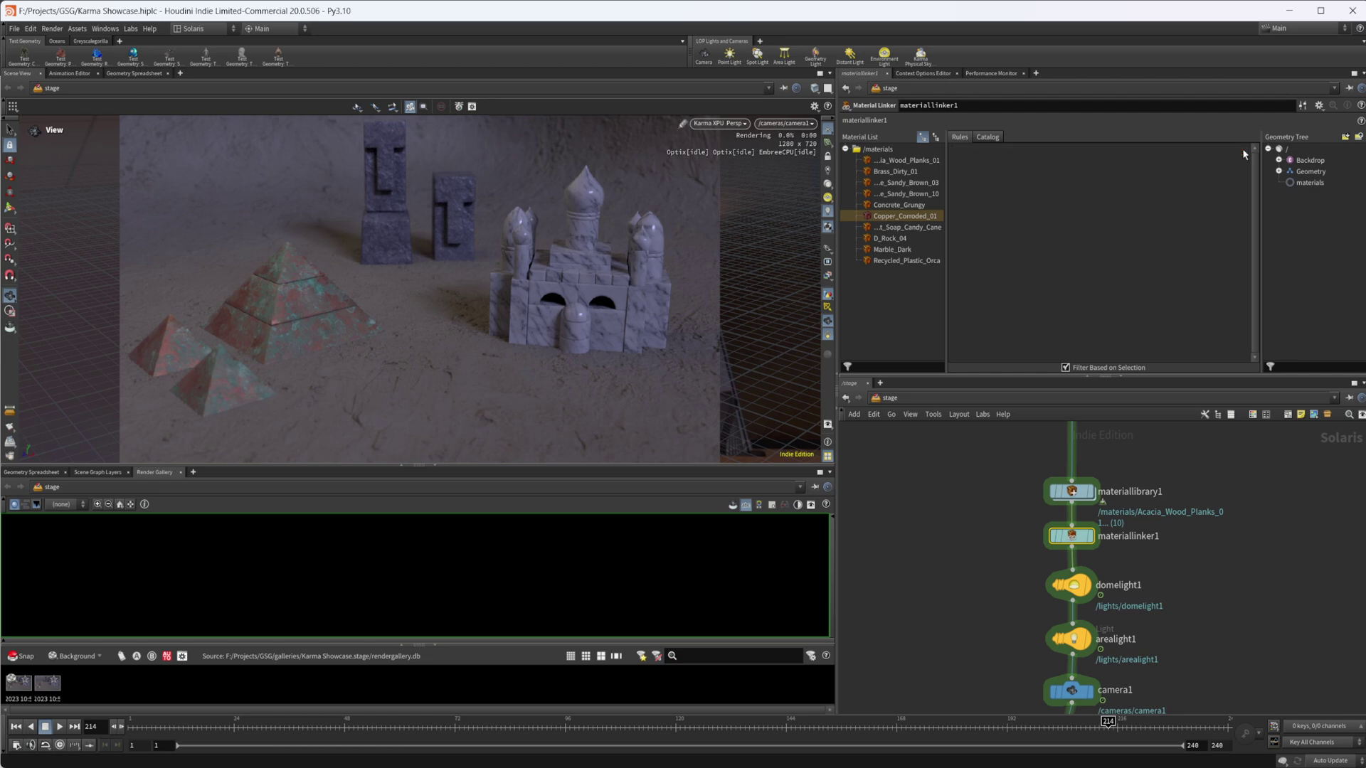
left_click(32, 472)
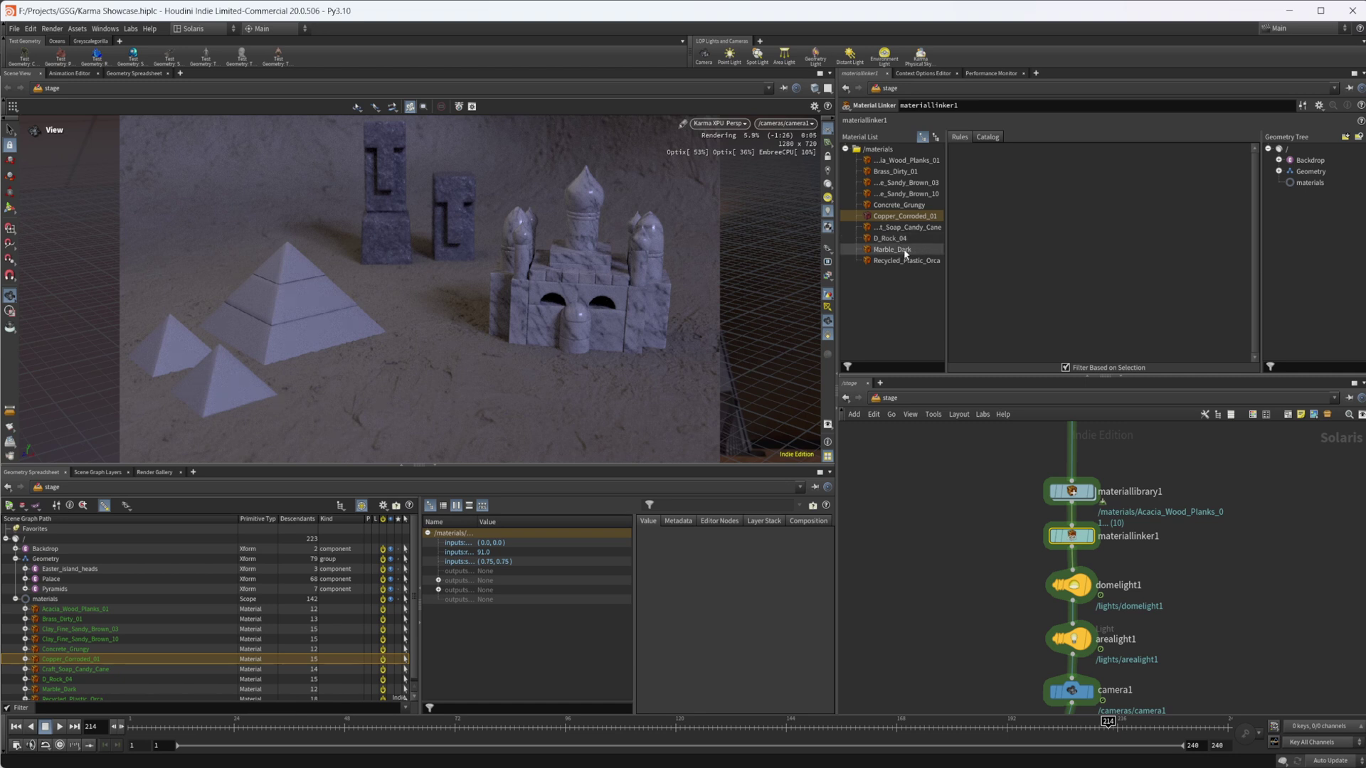
left_click(910, 173)
left_click_drag(910, 173, 1046, 214)
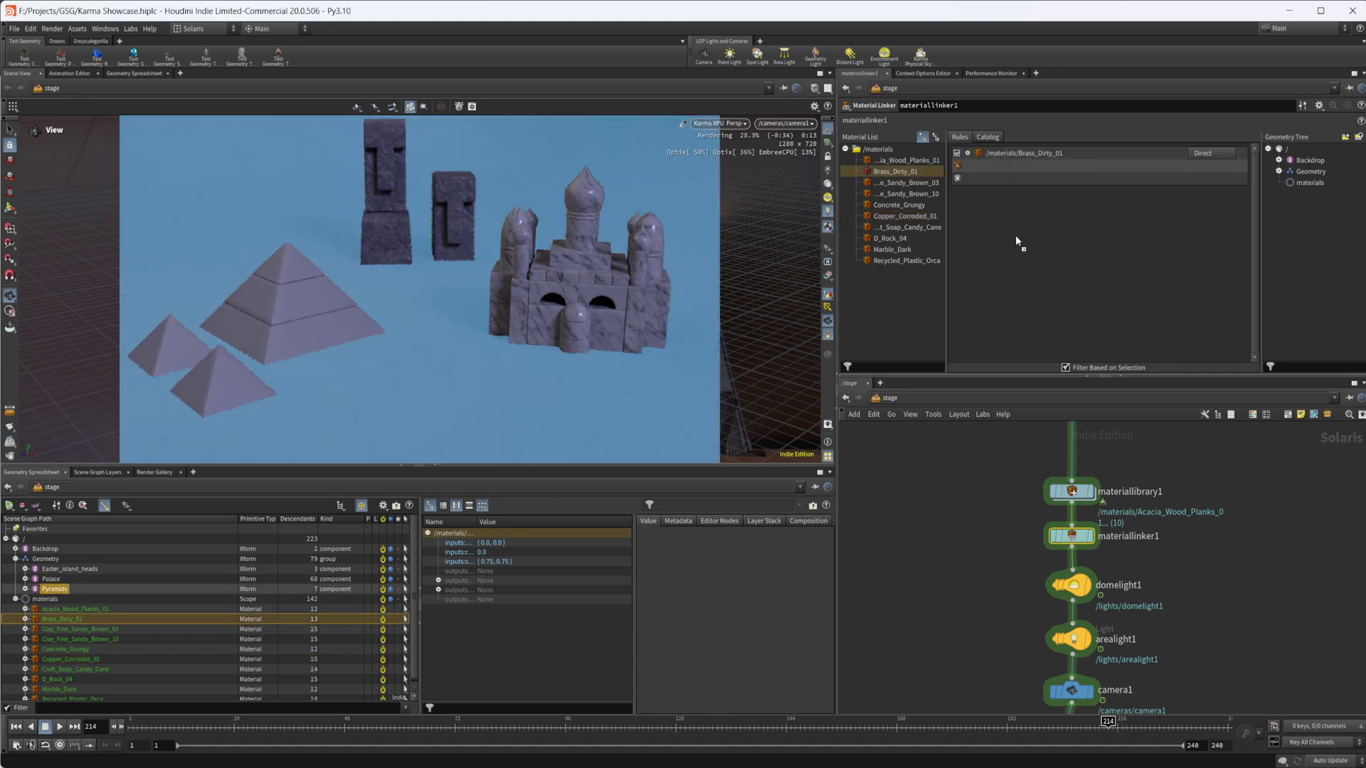
double_click(1016, 169)
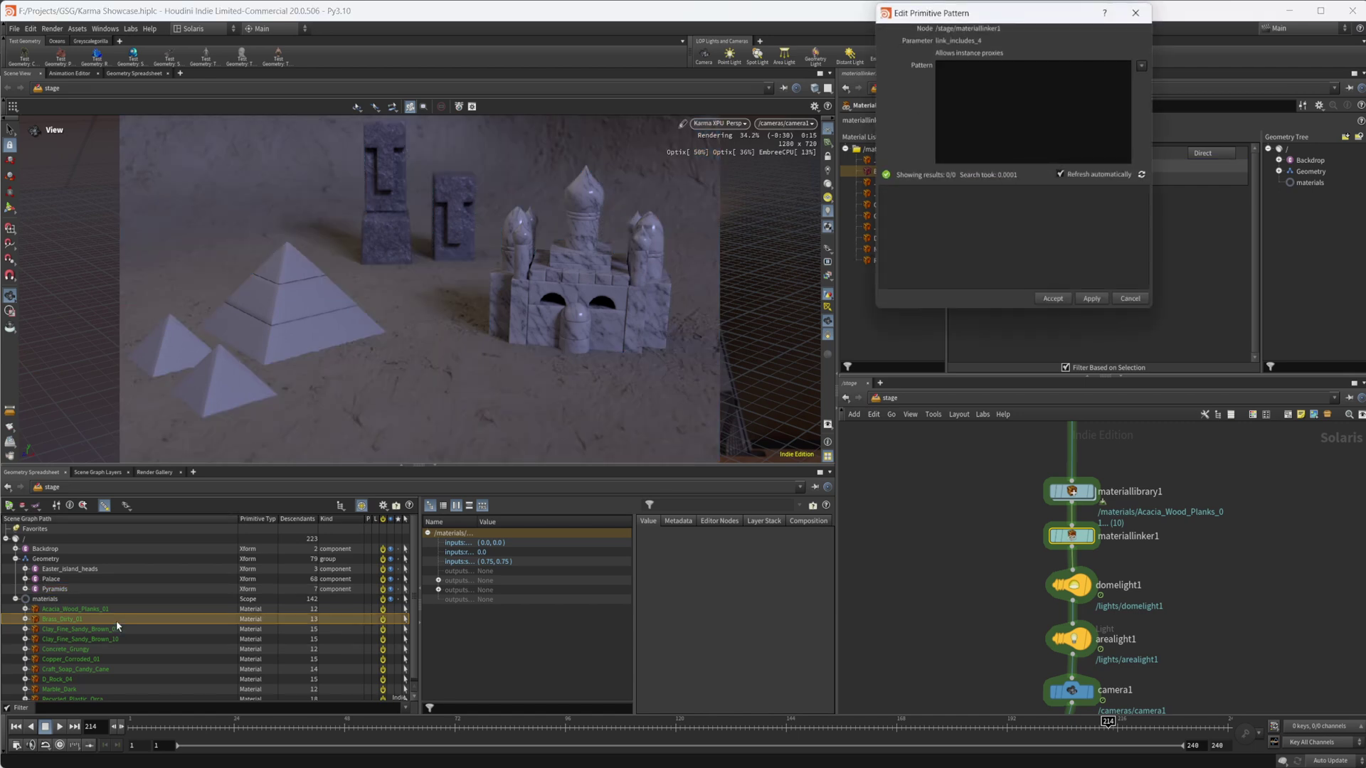
left_click_drag(56, 596, 1010, 128)
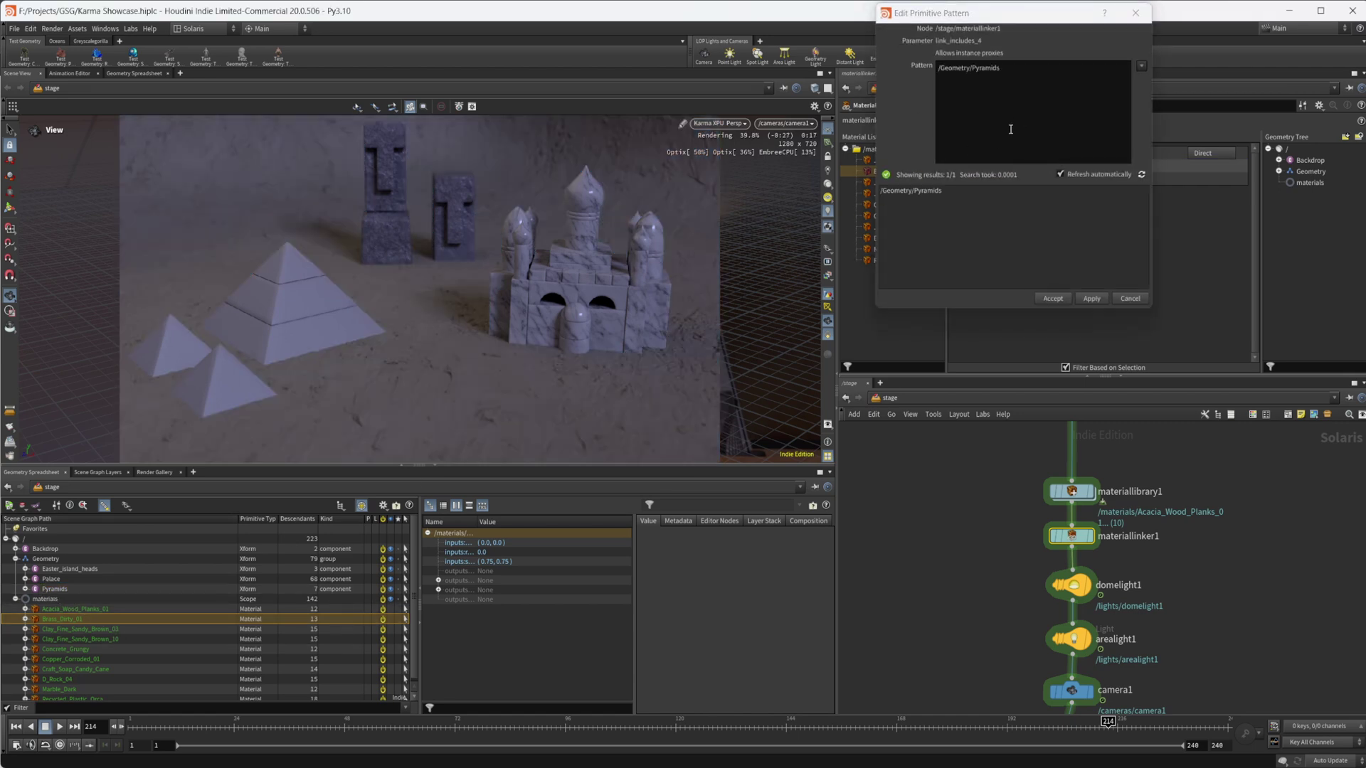
left_click(1055, 298)
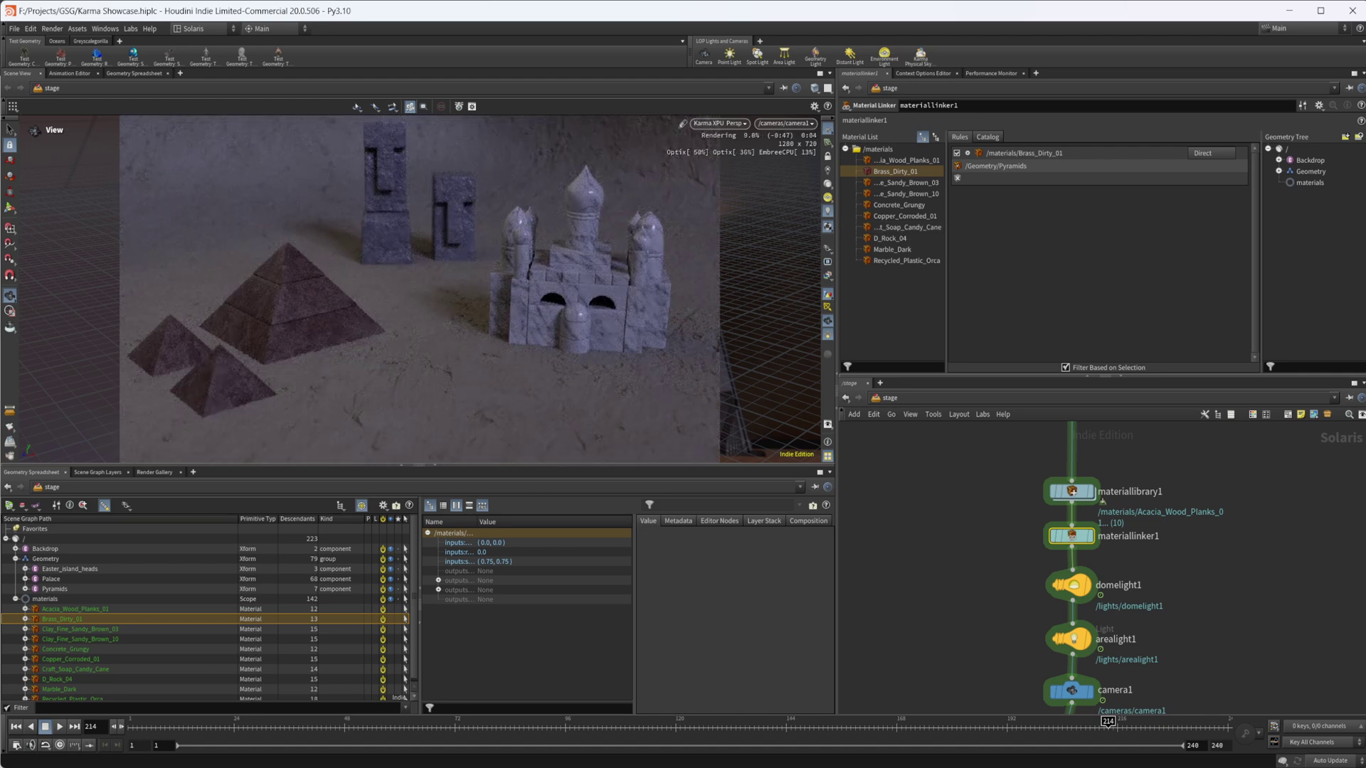
Step: Restore the gallery, render a brass snapshot in background, show statistics, and maximize the window
left_click(1206, 718)
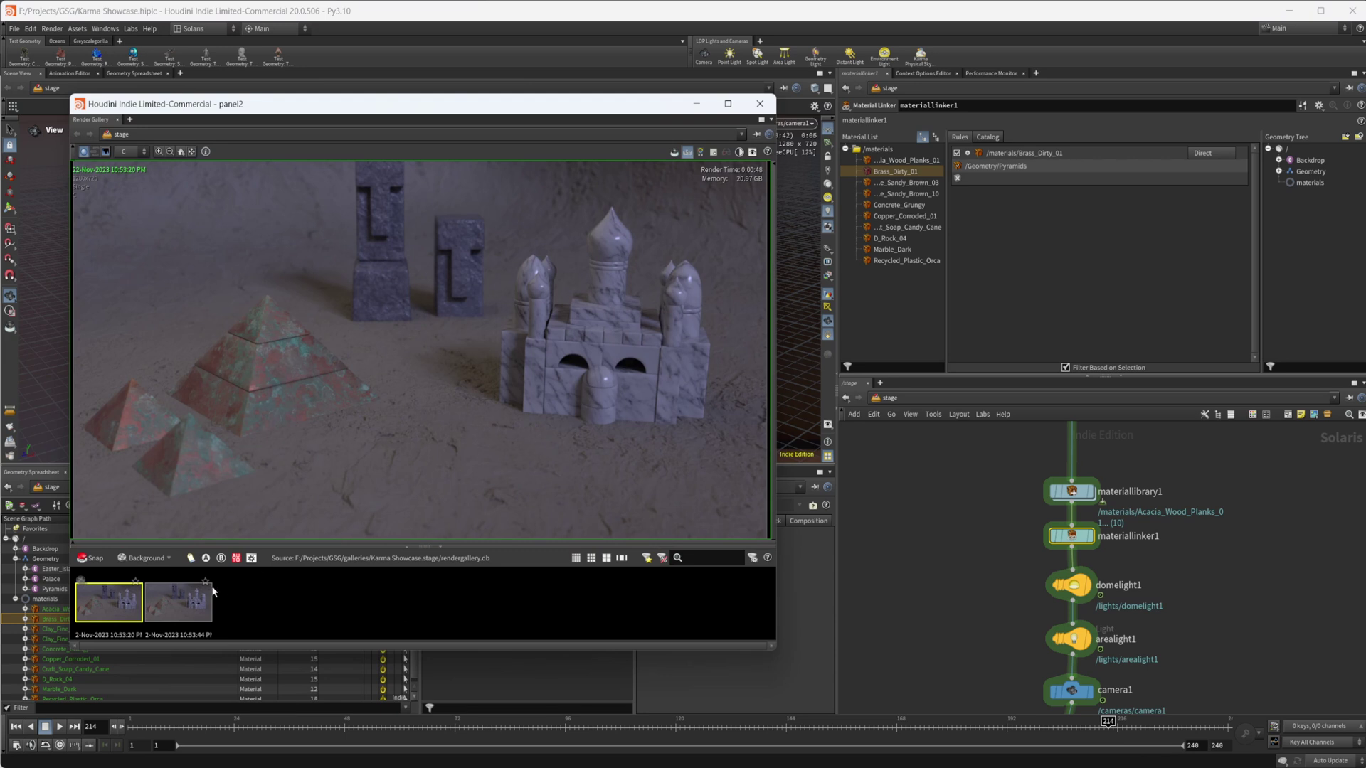
left_click(151, 562)
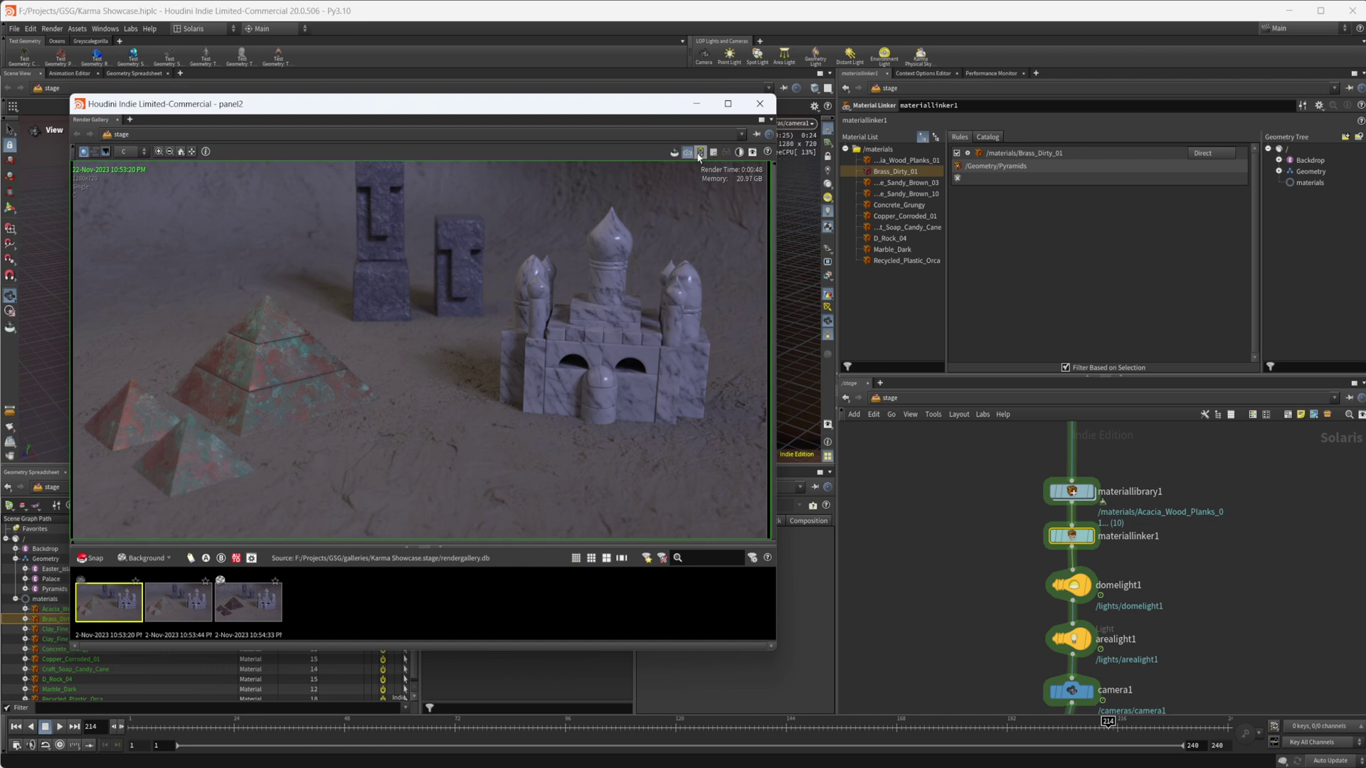
left_click(723, 209)
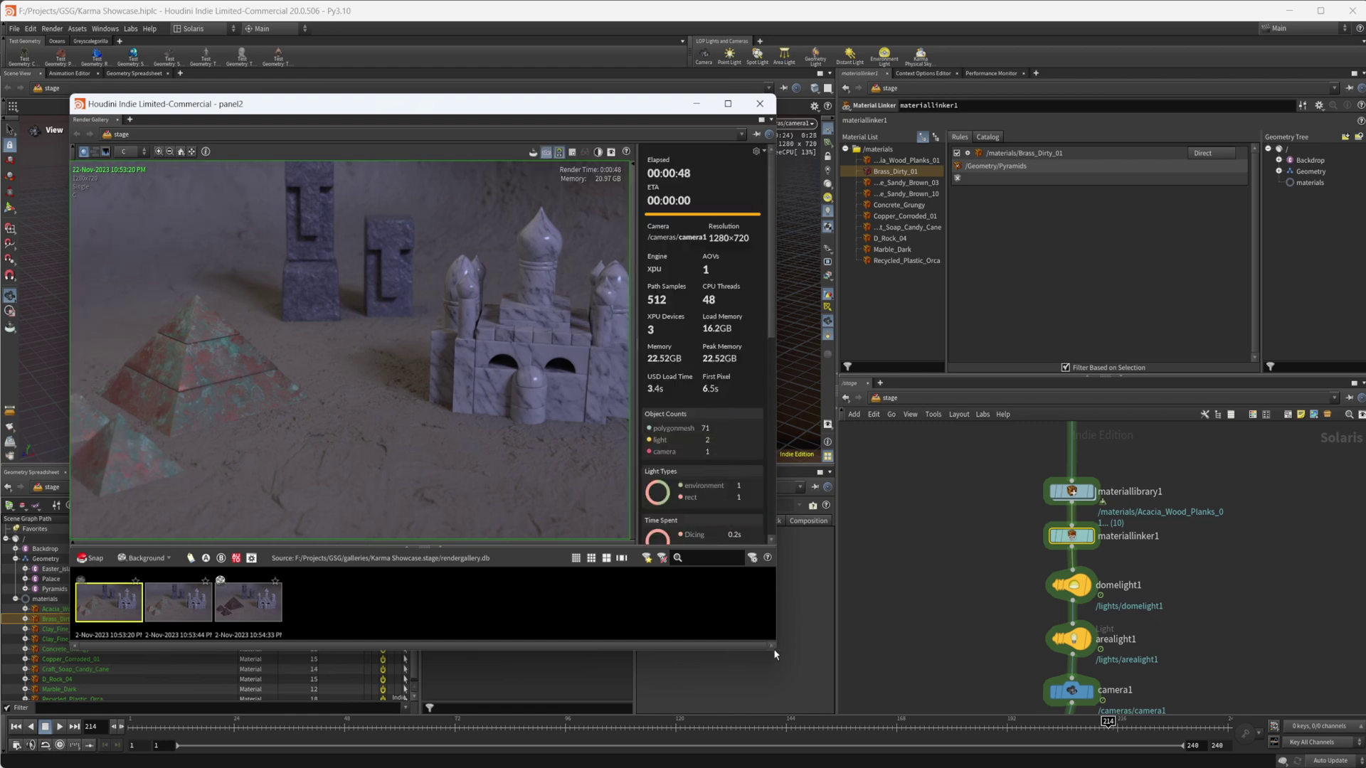
left_click_drag(774, 649, 1017, 740)
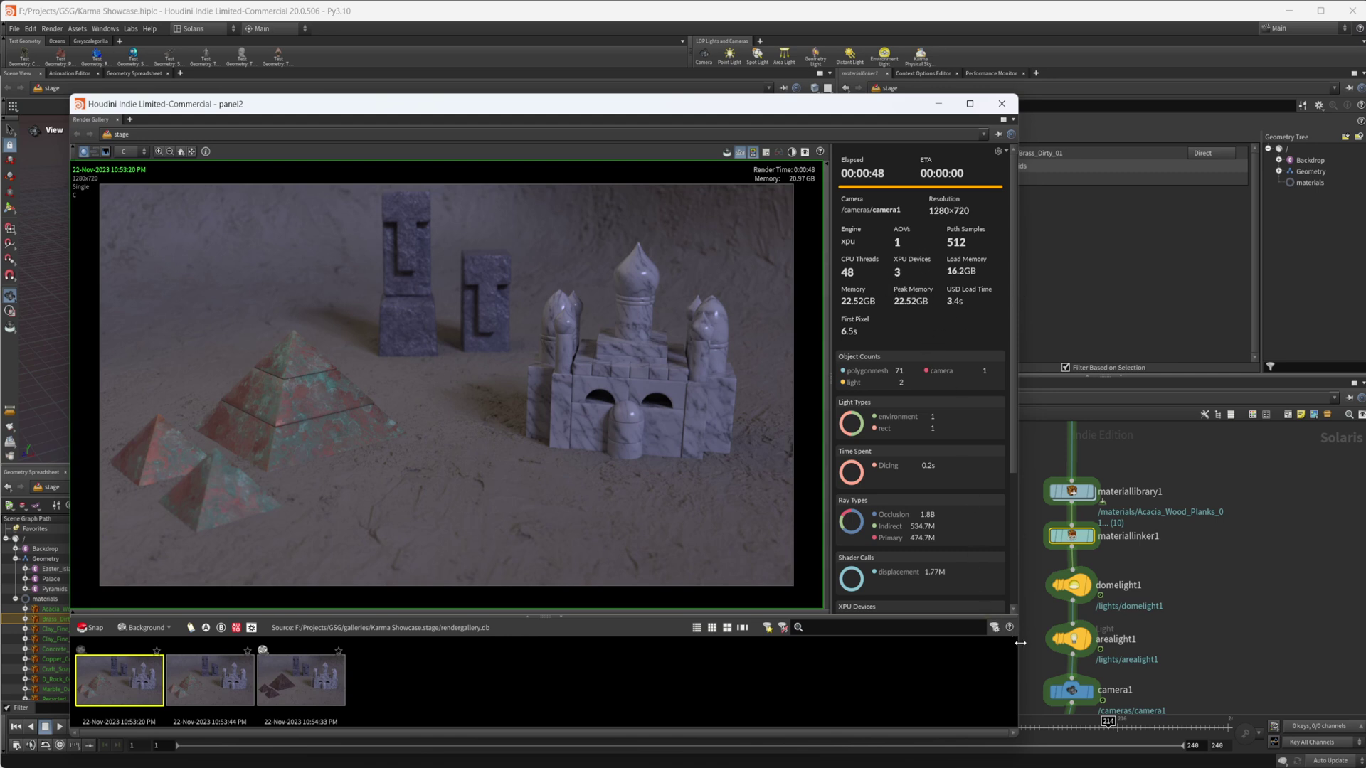
left_click(970, 103)
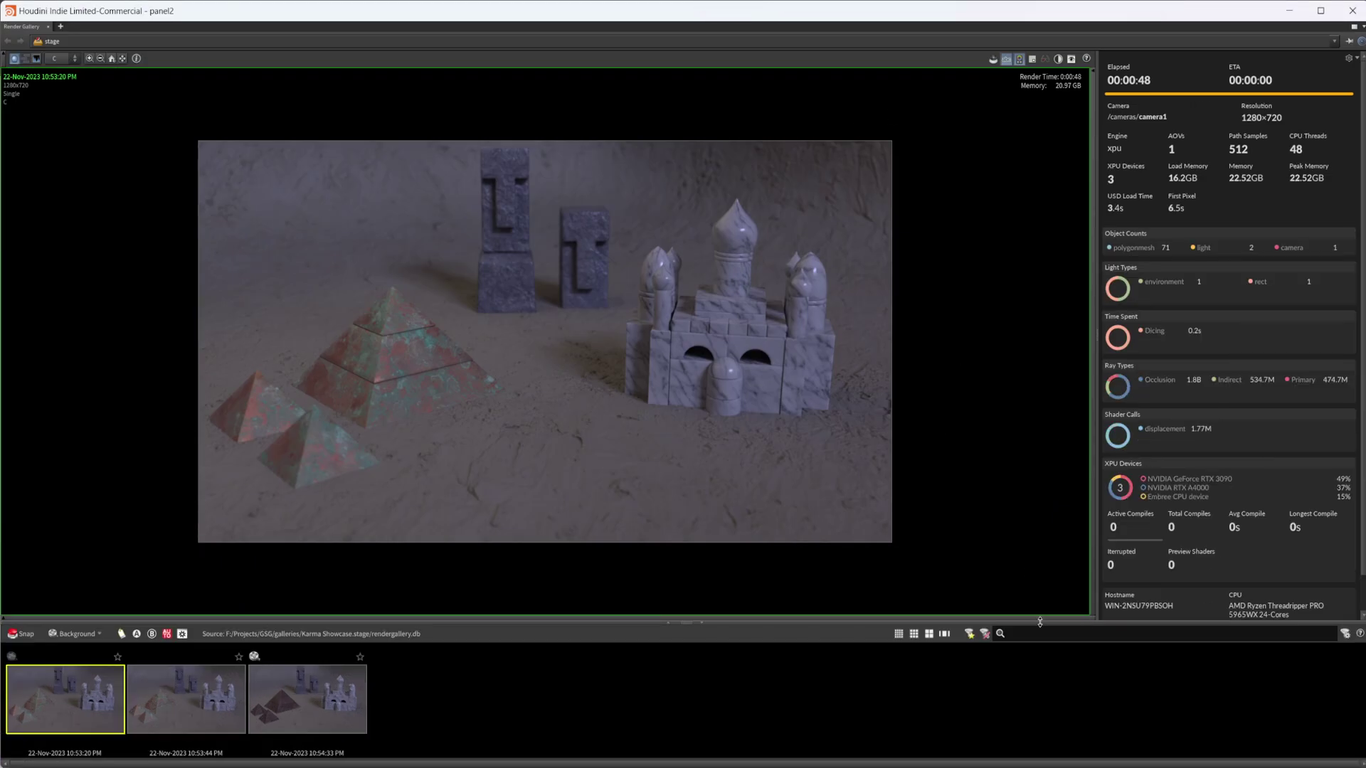
Step: Resize the floating Render Gallery, then maximize it to display all three snapshots
scroll(1114, 603, "down", 2)
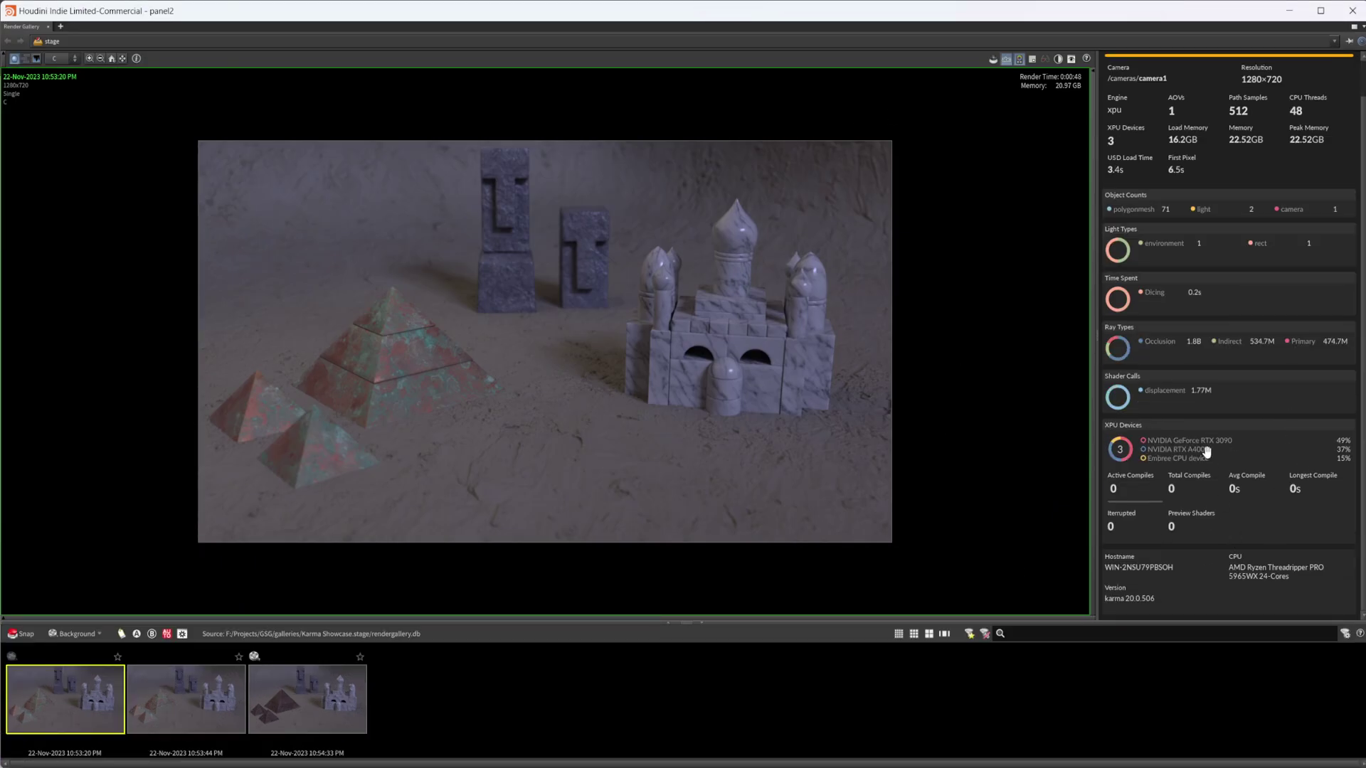
scroll(1217, 544, "up", 2)
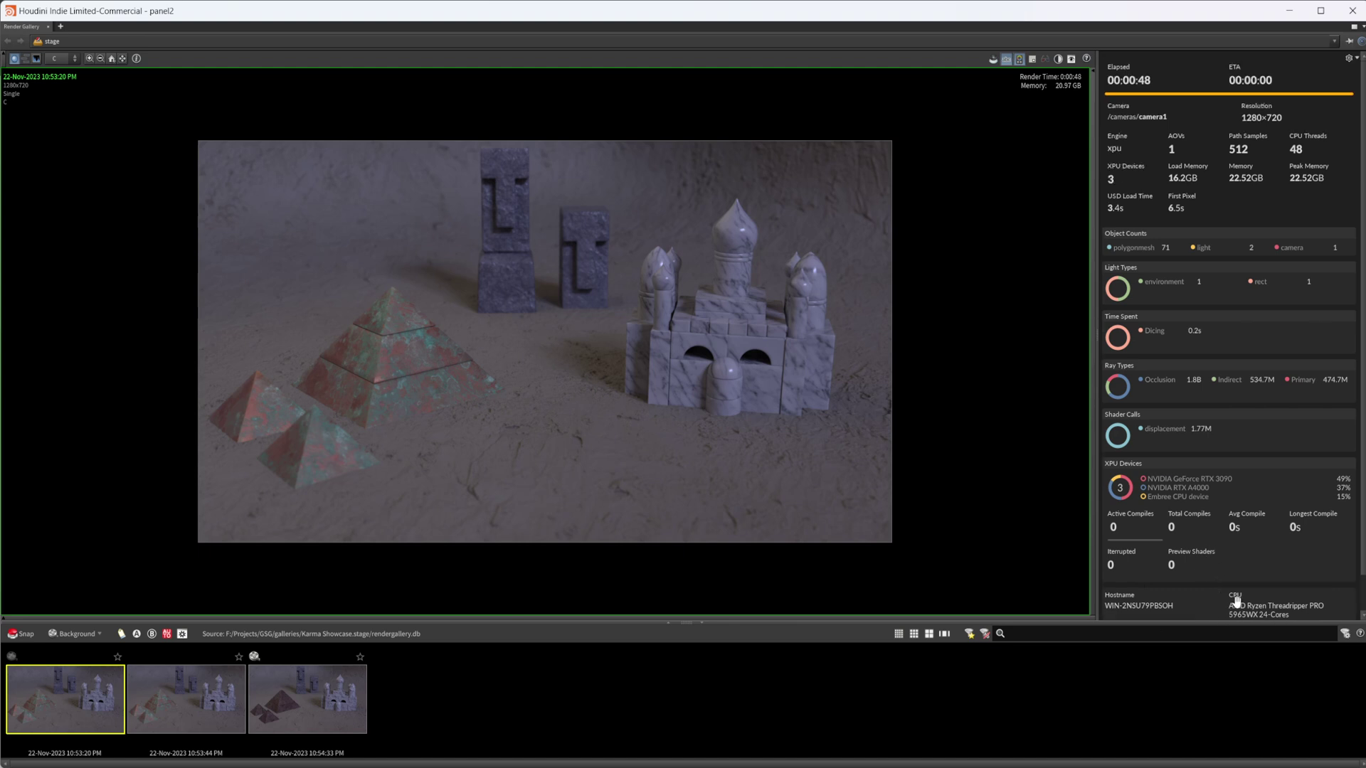
scroll(1241, 598, "down", 2)
scroll(1272, 541, "up", 2)
left_click_drag(1286, 22, 819, 257)
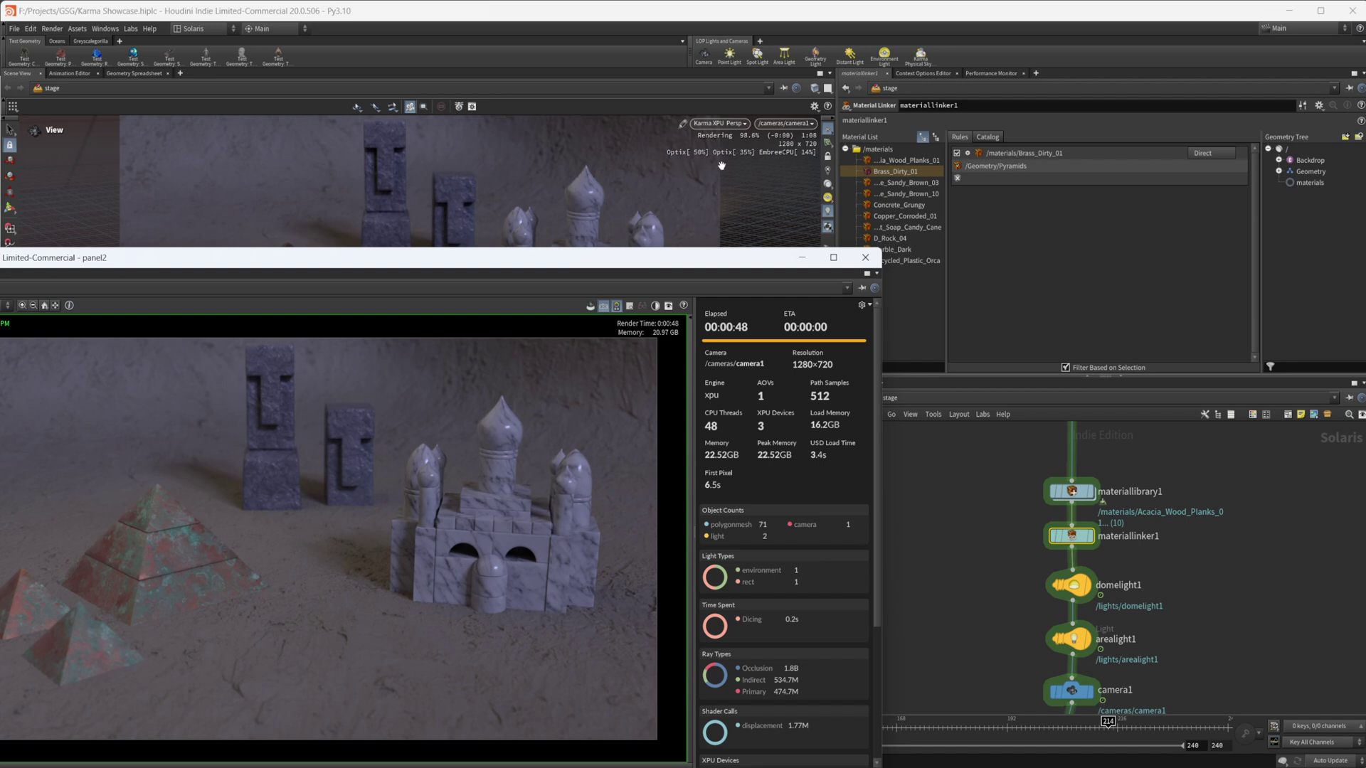
double_click(722, 258)
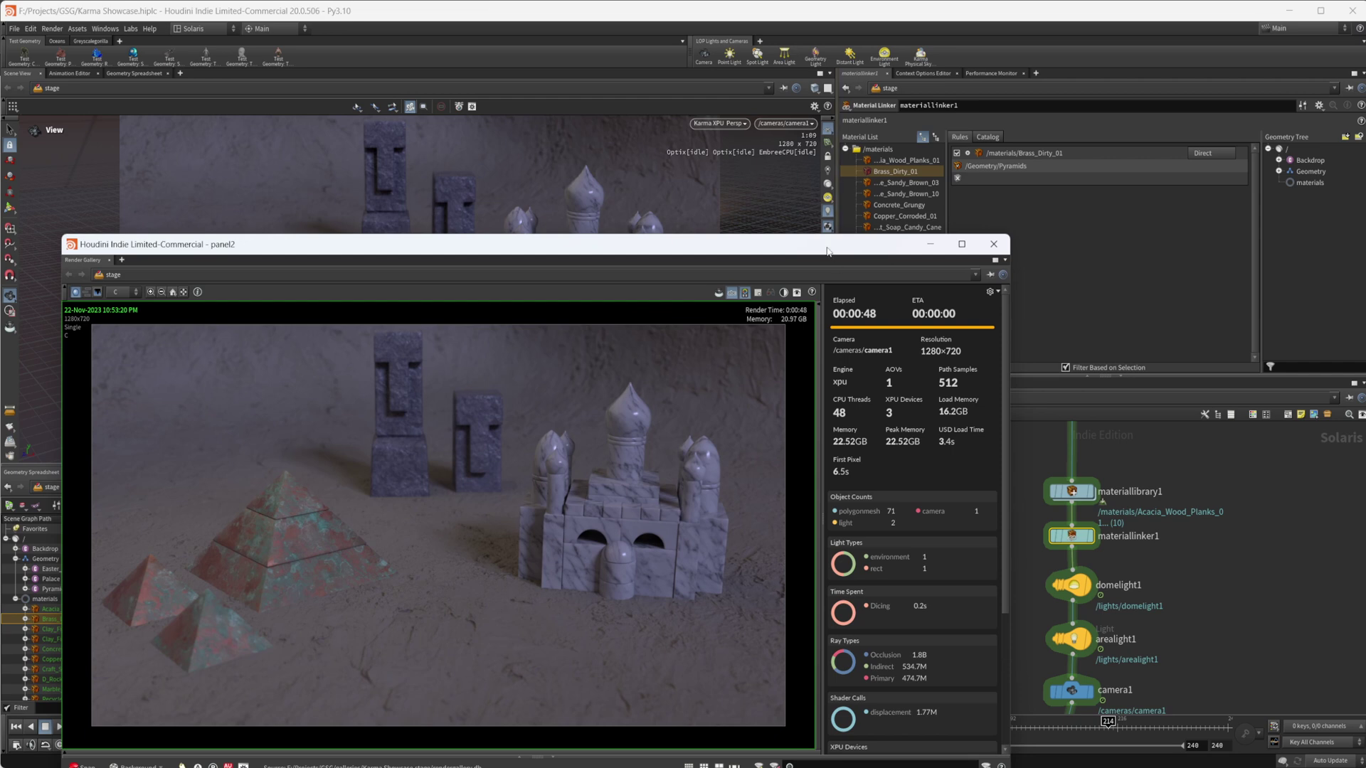
double_click(832, 250)
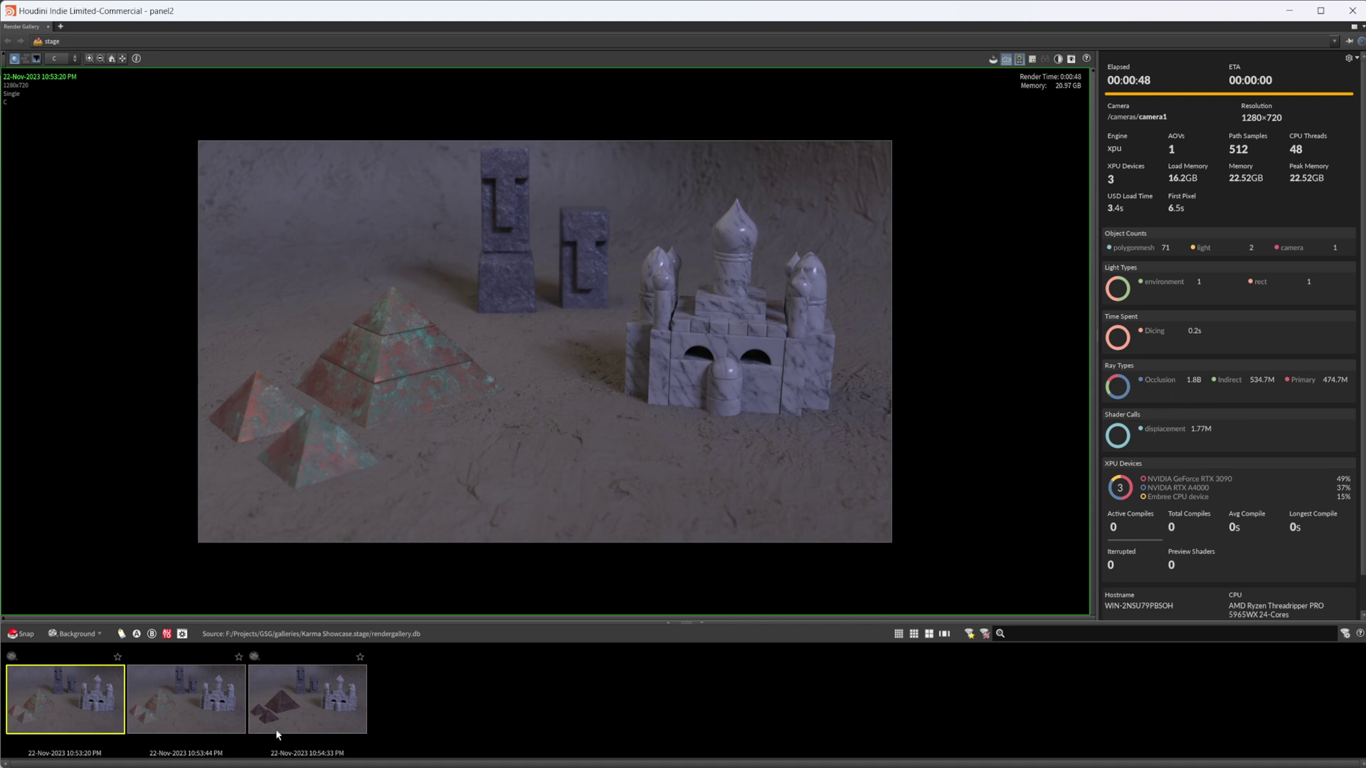
Step: Revert the network to the second, coloured-pyramids snapshot and minimize the Render Gallery
left_click(270, 703)
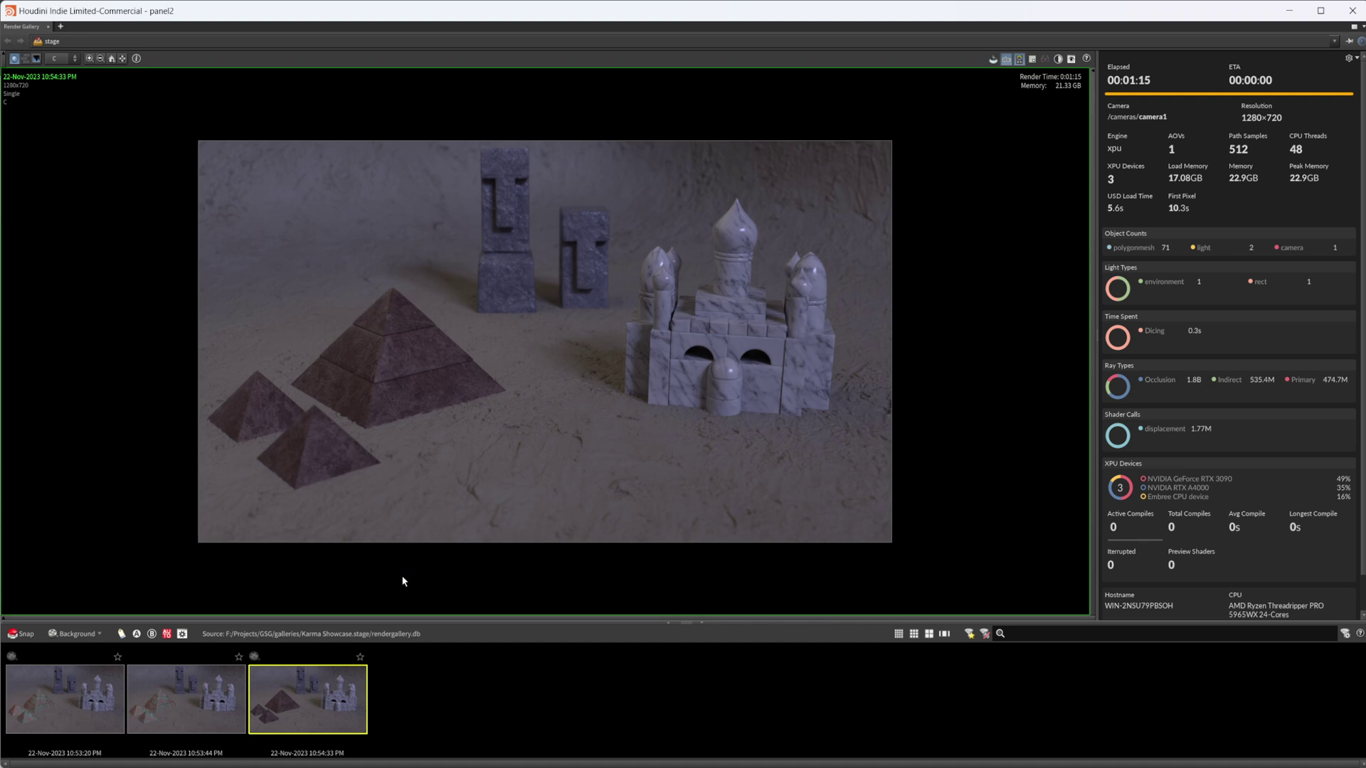
left_click(155, 706)
right_click(188, 707)
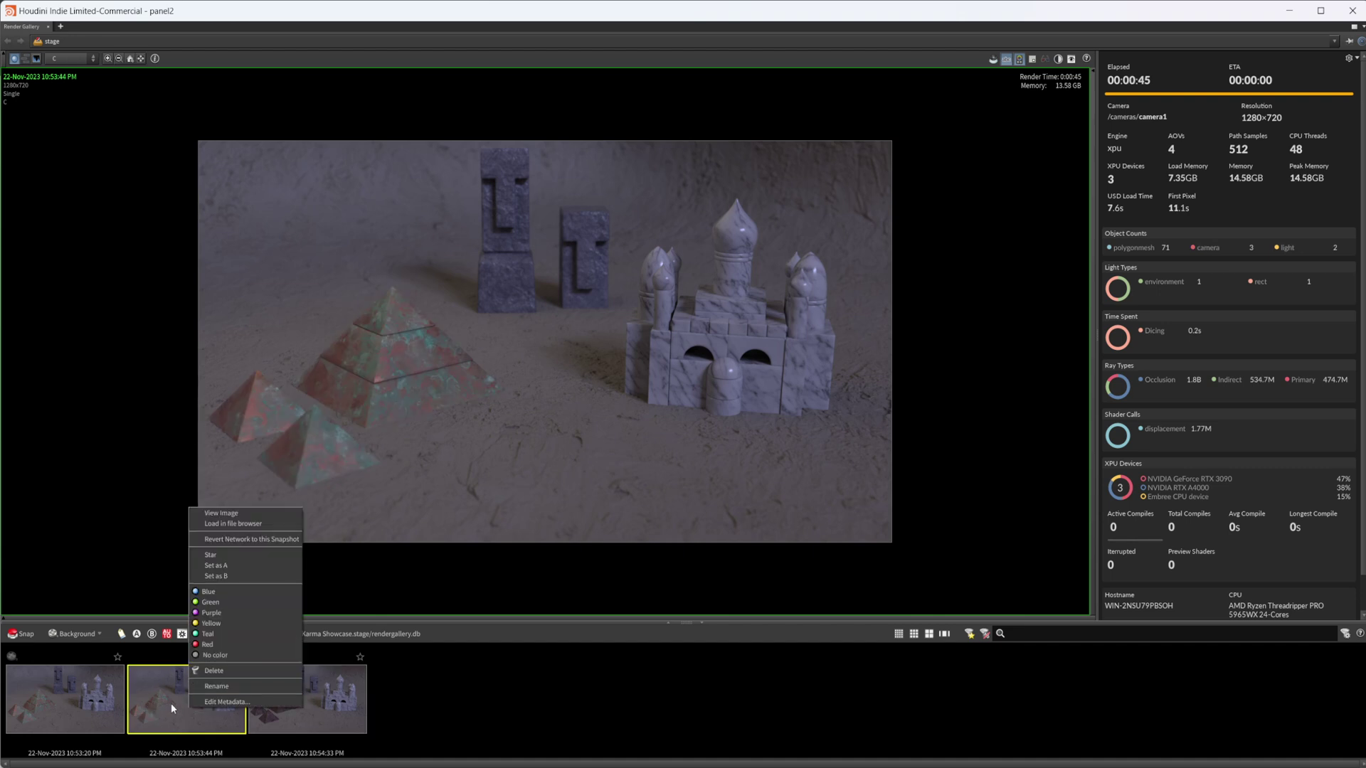
left_click(270, 540)
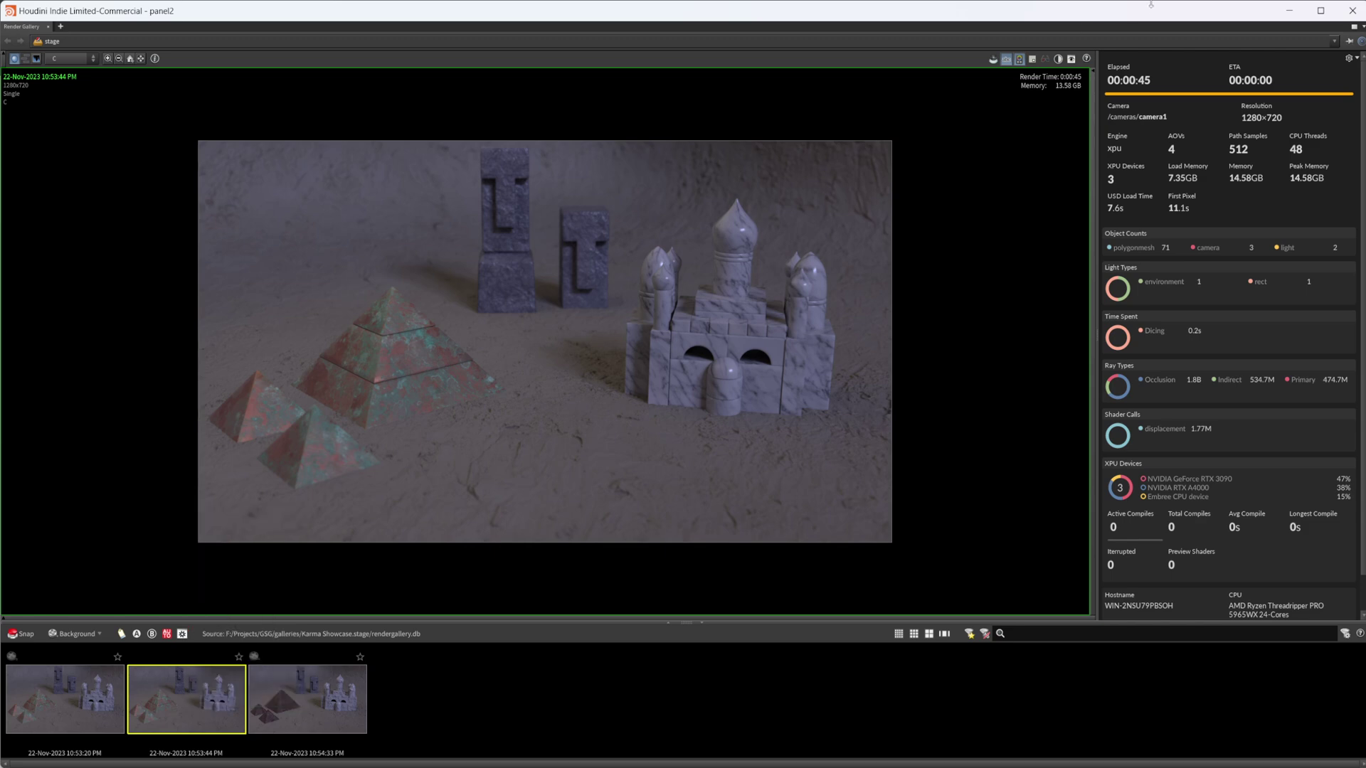
left_click(1289, 10)
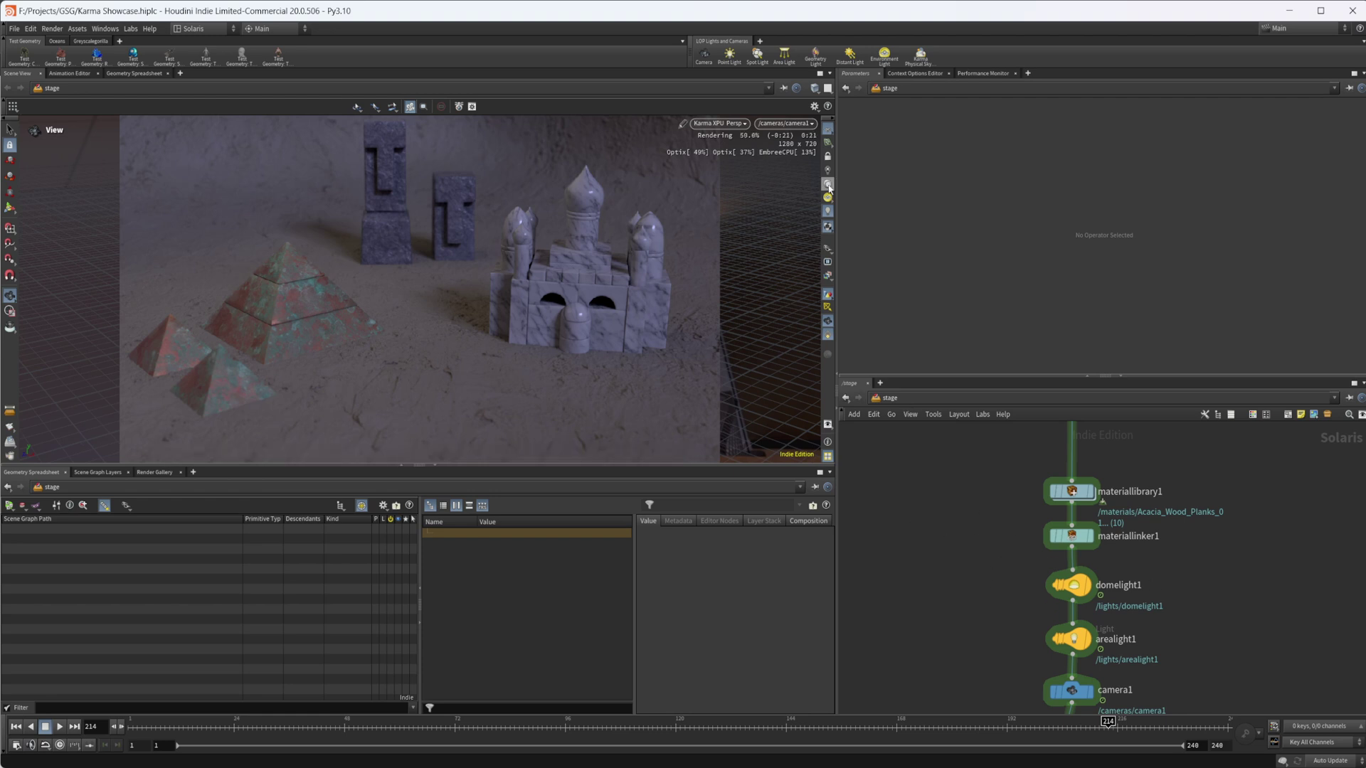
Step: Switch the viewport to Houdini GL and reconnect camera1 into karmarendersettings
left_click(733, 125)
left_click(778, 155)
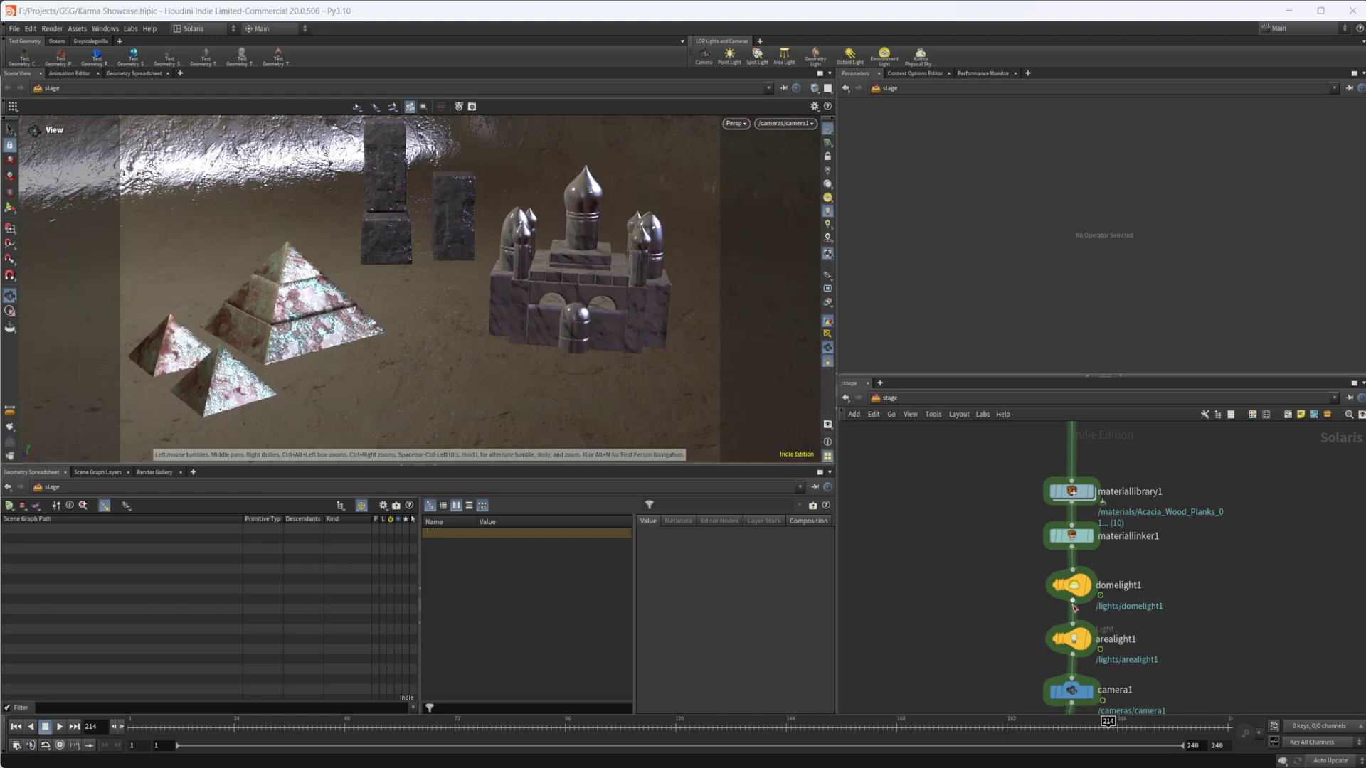
middle_click_drag(1075, 608, 1035, 461)
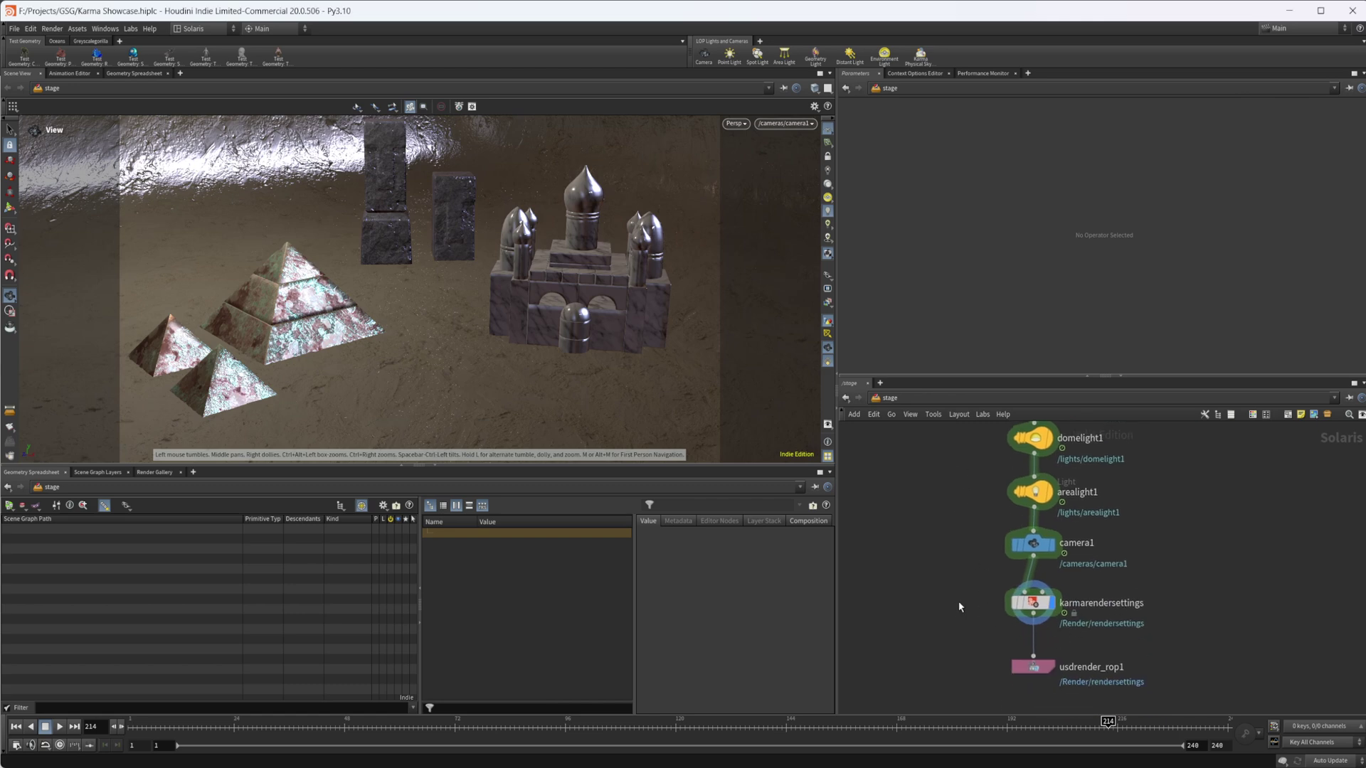
left_click_drag(964, 575, 1057, 569)
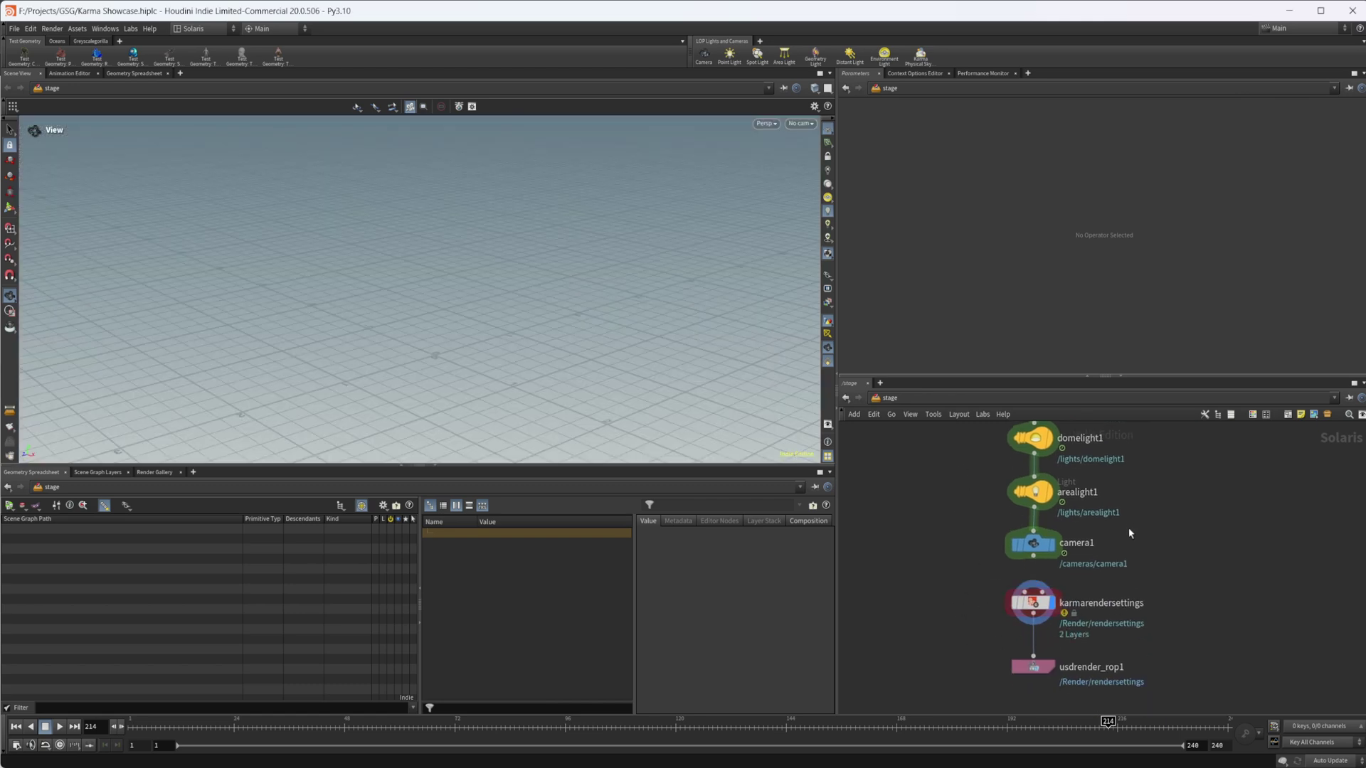
middle_click_drag(1129, 534, 1097, 580)
left_click_drag(1000, 613, 959, 658)
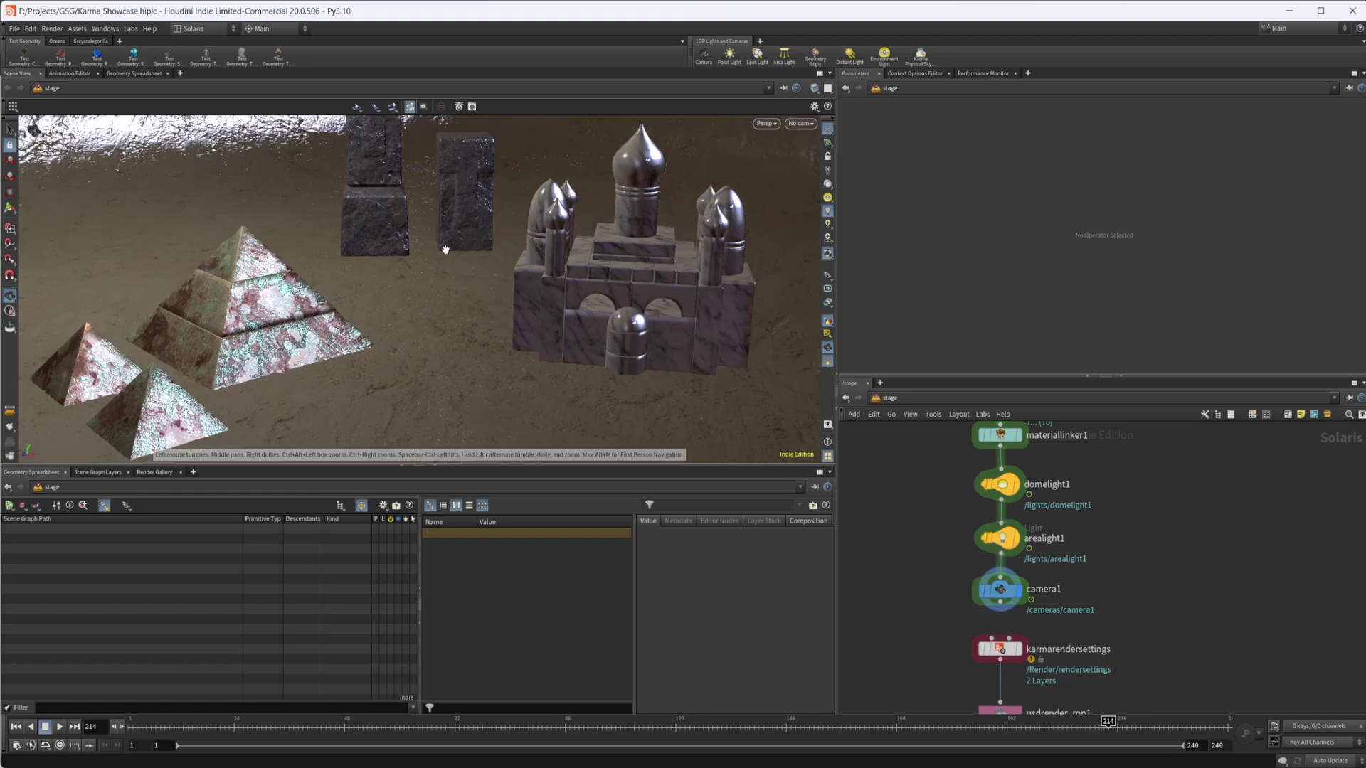
Step: Review the Karma CPU and Karma XPU display options and the karmarendersettings parameters
key("d")
left_click_drag(286, 130, 341, 171)
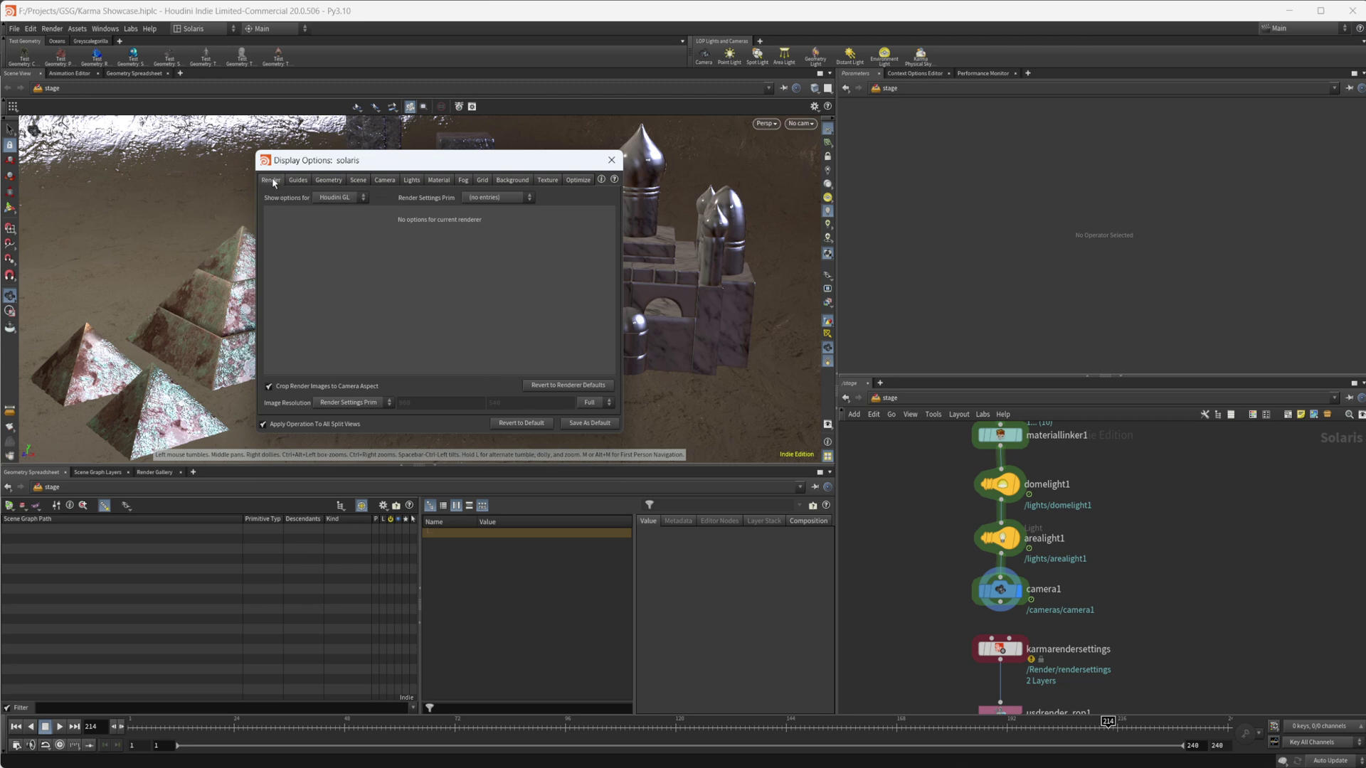
left_click(344, 198)
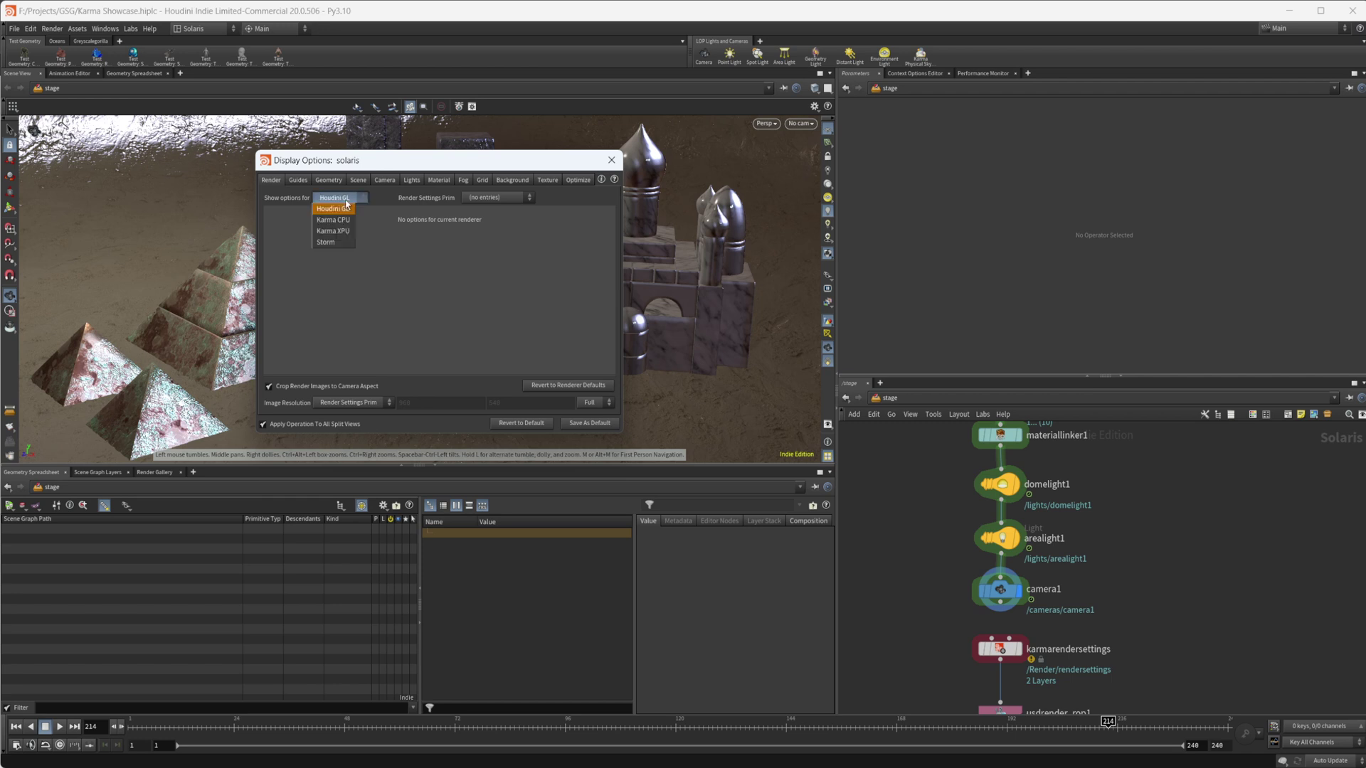
left_click(335, 221)
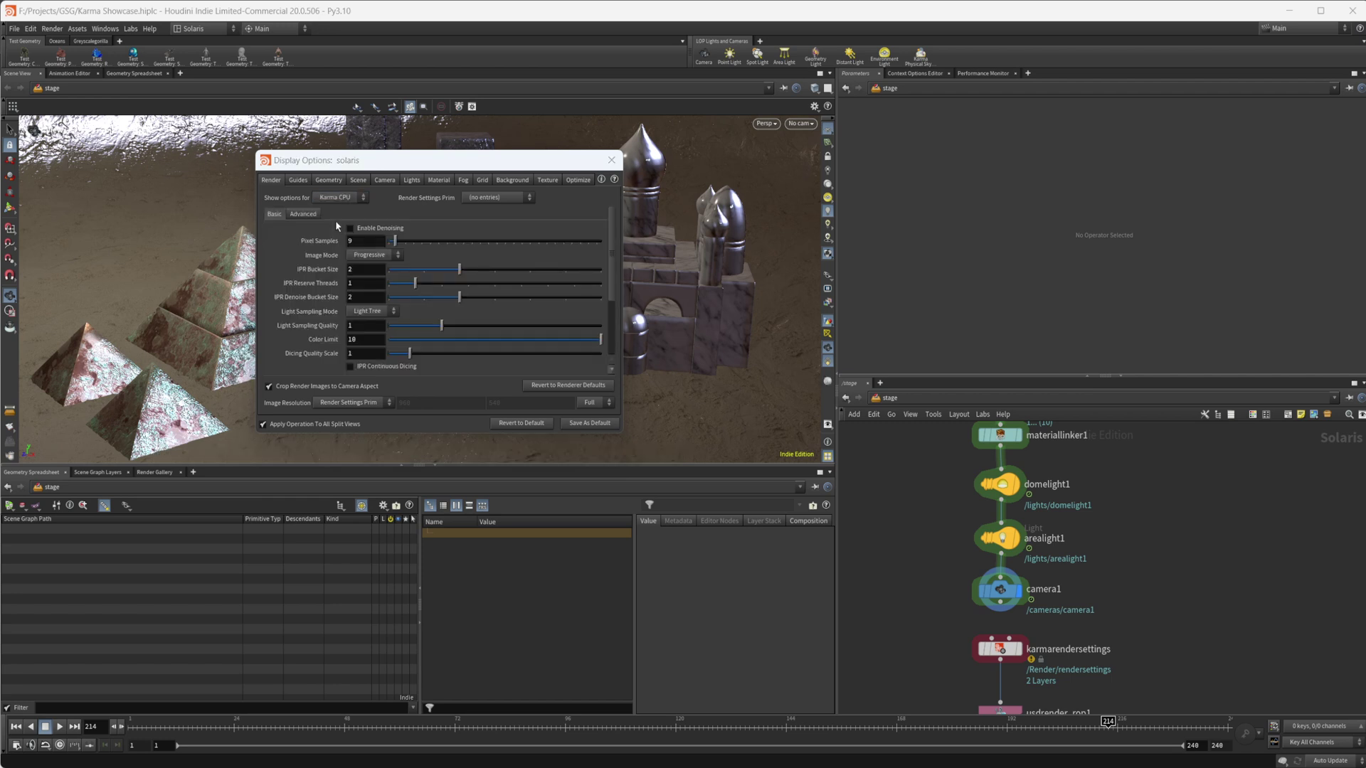
left_click(340, 198)
left_click(350, 231)
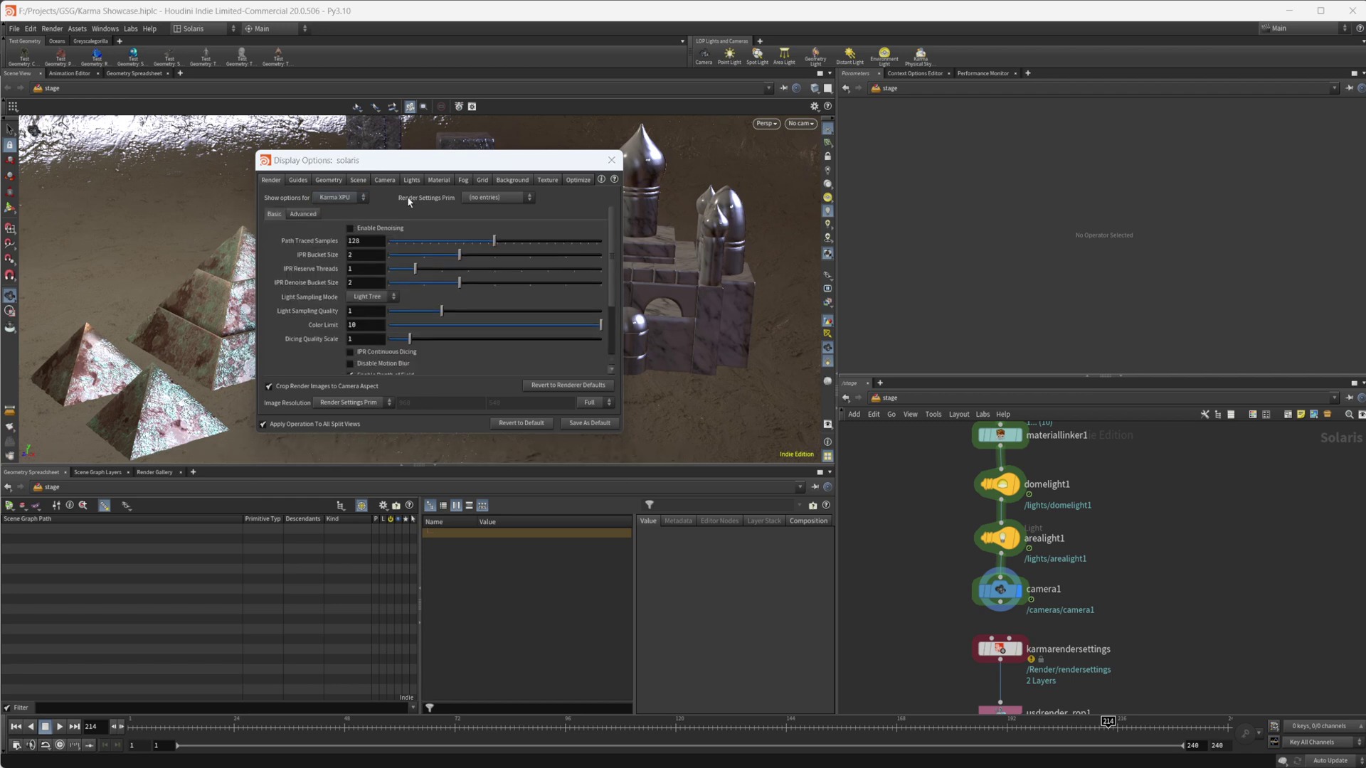
scroll(1170, 647, "down", 3)
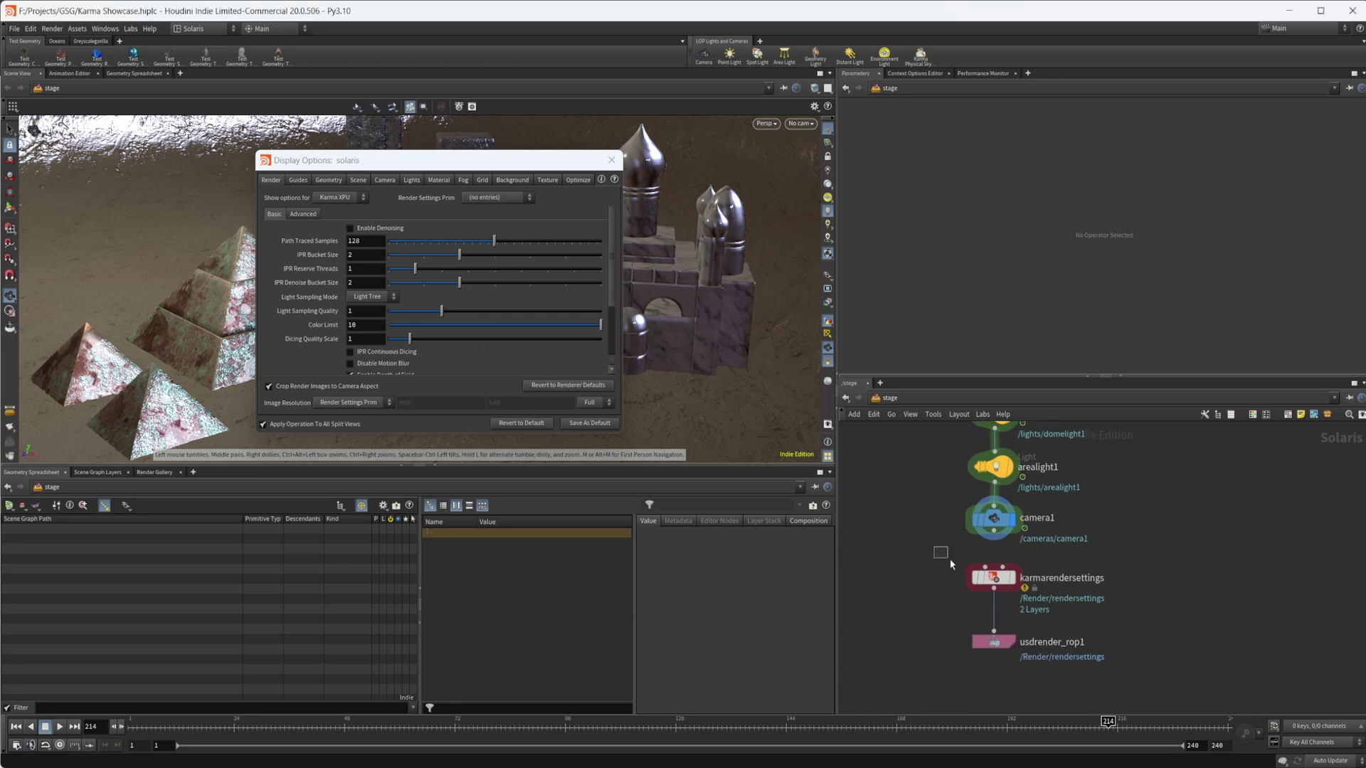
left_click(994, 577)
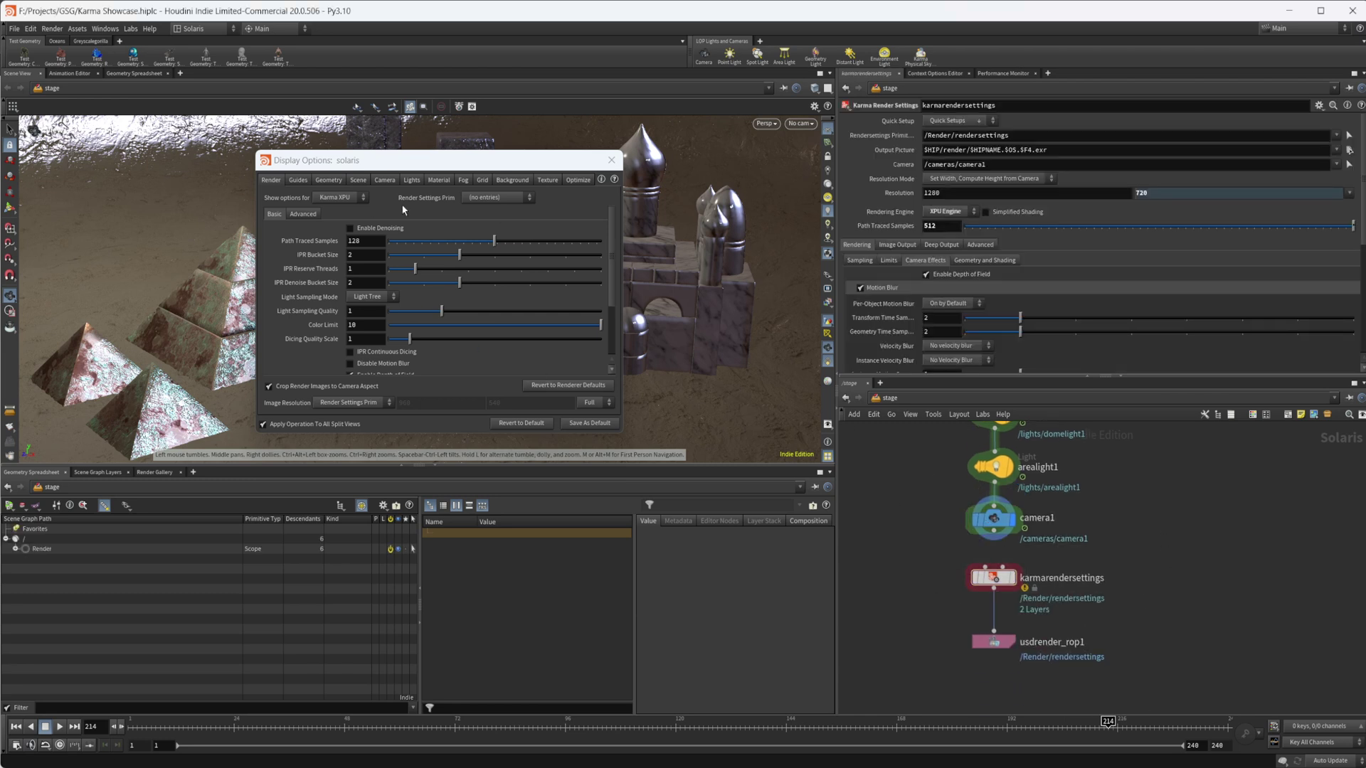
left_click(611, 160)
Step: Render the viewport with Karma XPU, then switch it back to Houdini GL
left_click(765, 123)
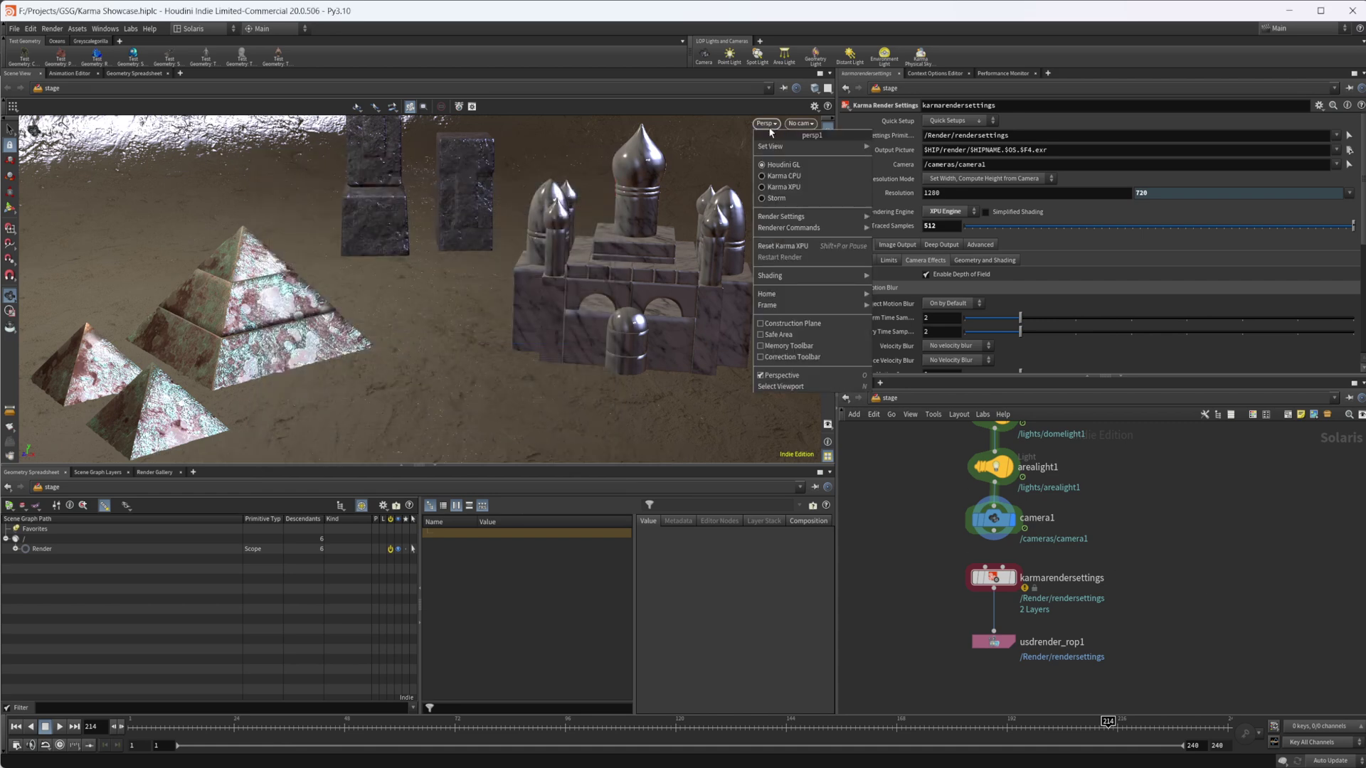
left_click(806, 189)
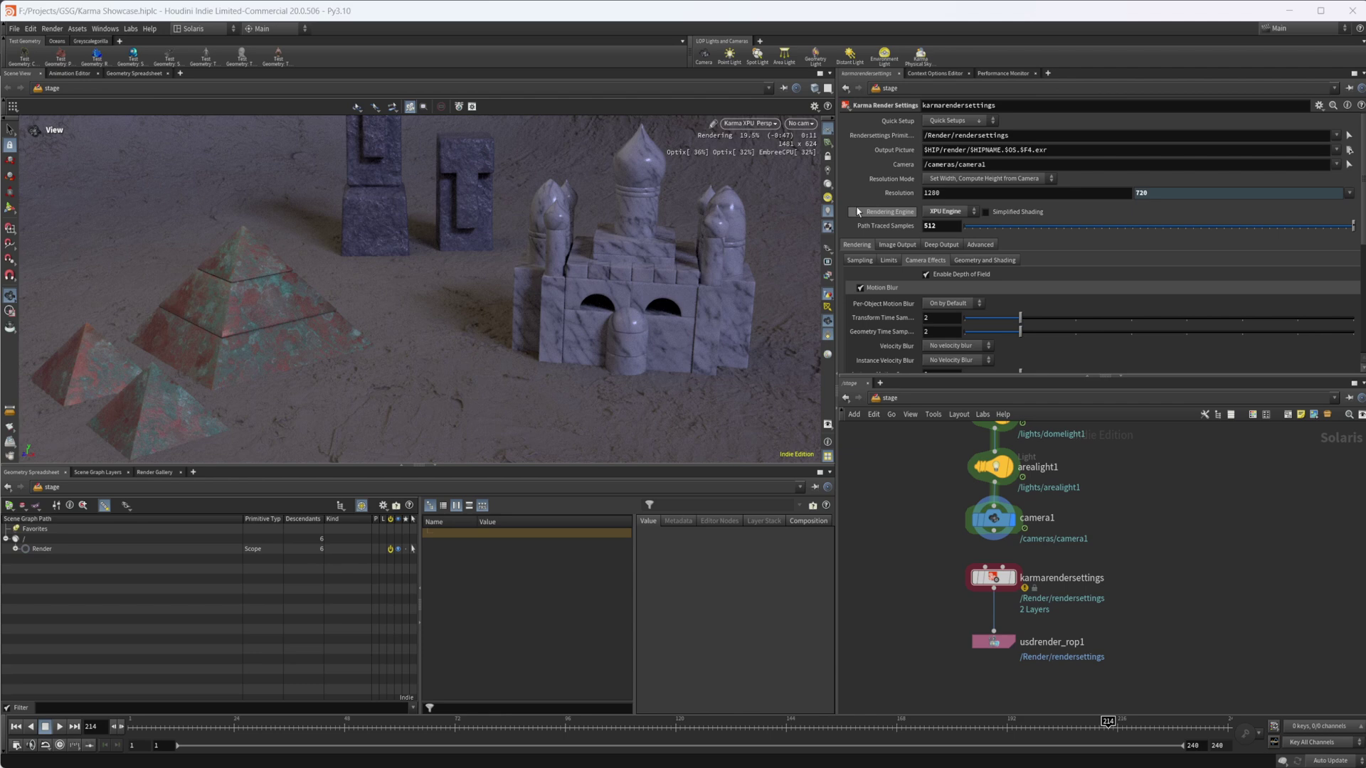
left_click(749, 125)
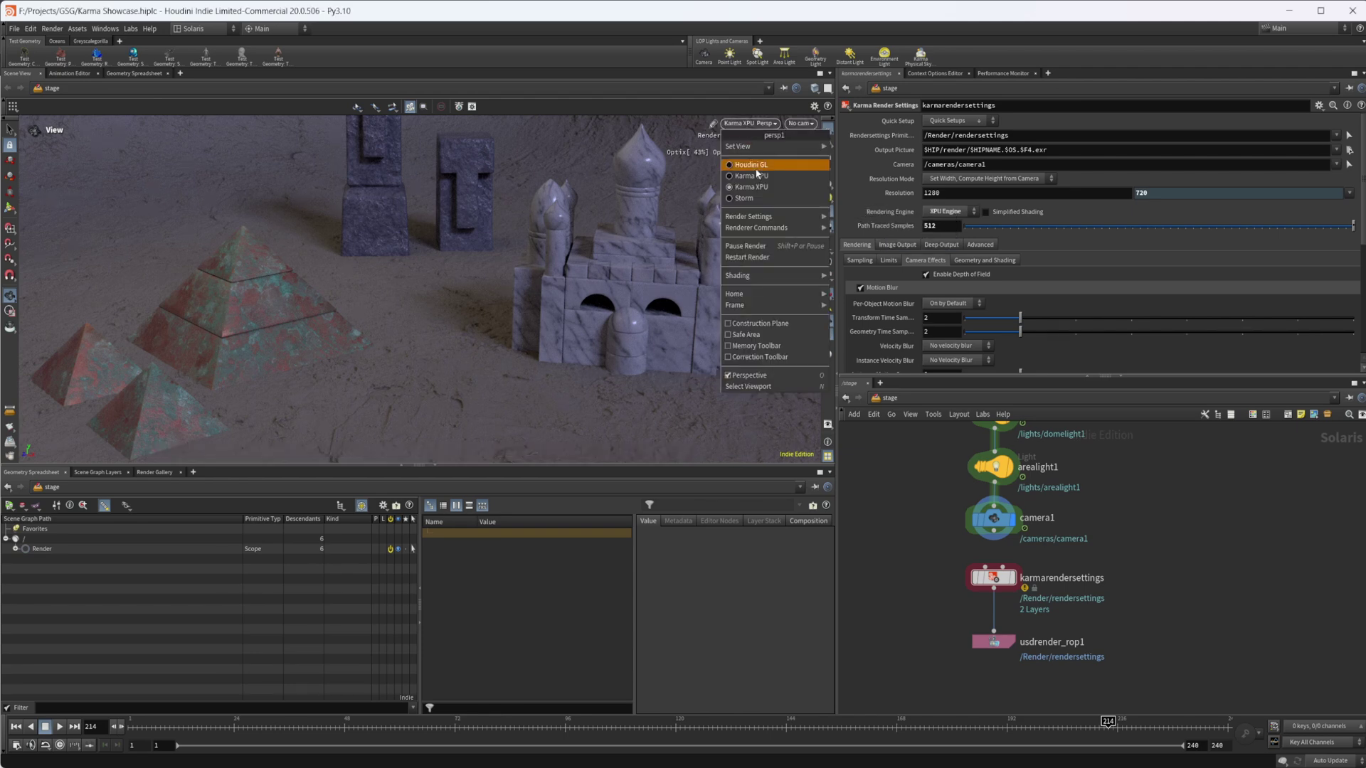
left_click(750, 165)
middle_click_drag(1176, 427, 1140, 555)
Step: Inside materiallibrary1, create a Karma Material Builder node named karmamaterial
left_click(974, 541)
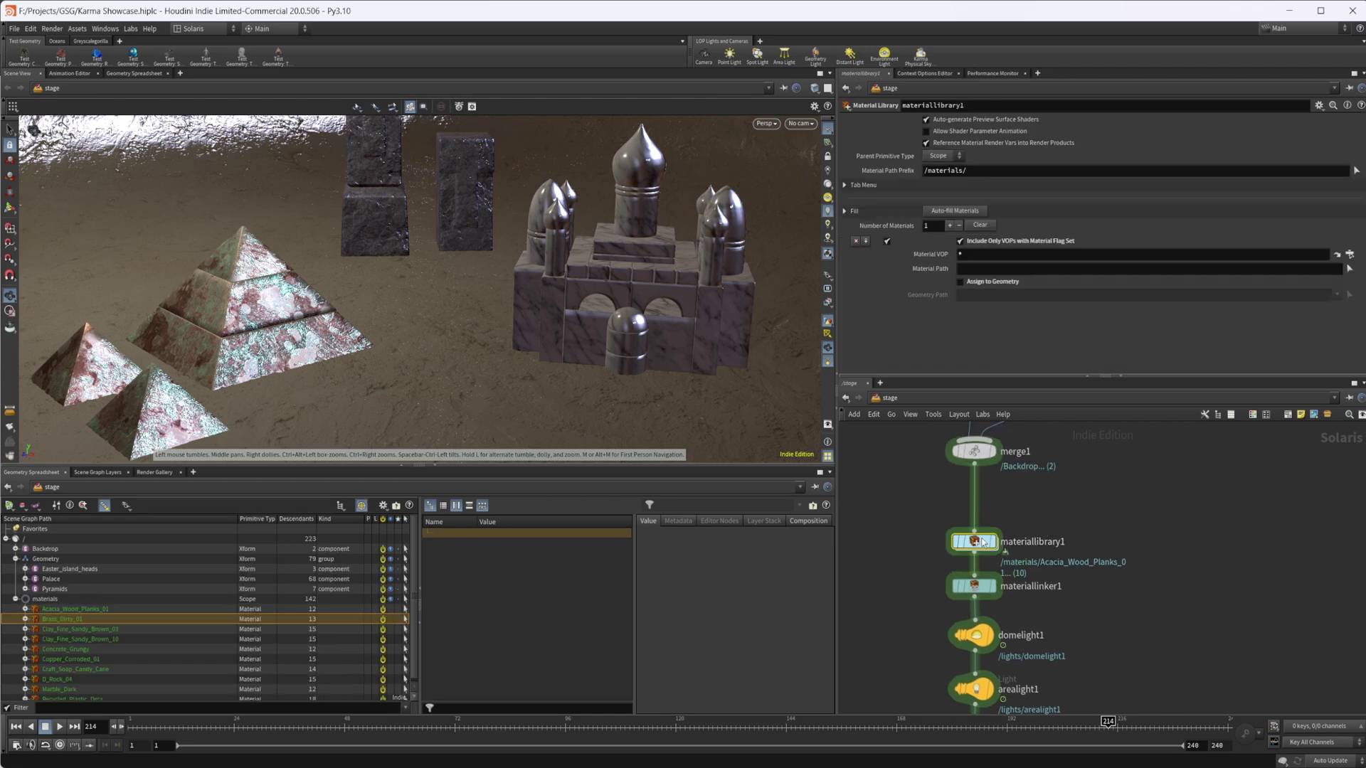
double_click(976, 539)
middle_click_drag(950, 582, 928, 497)
key("Tab")
type("k")
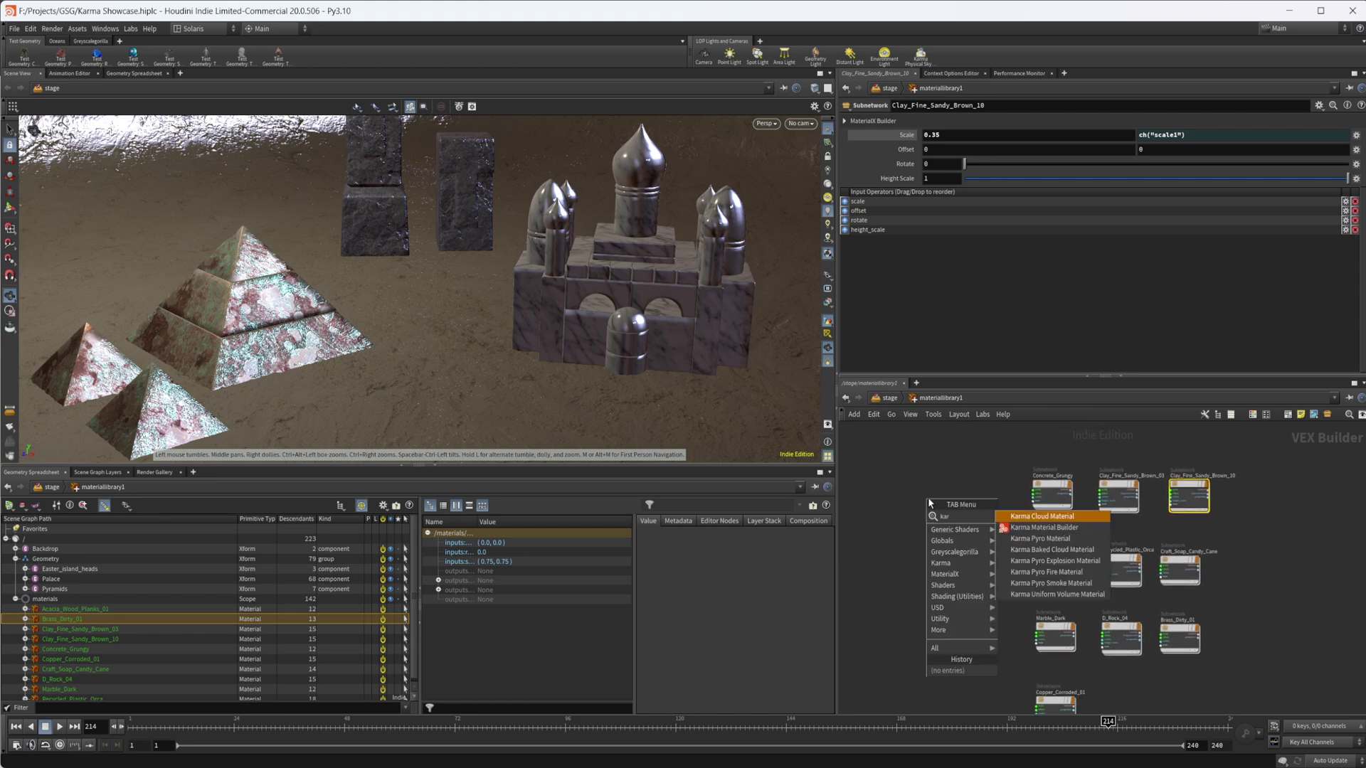
type("ar")
key("Down")
key("Return")
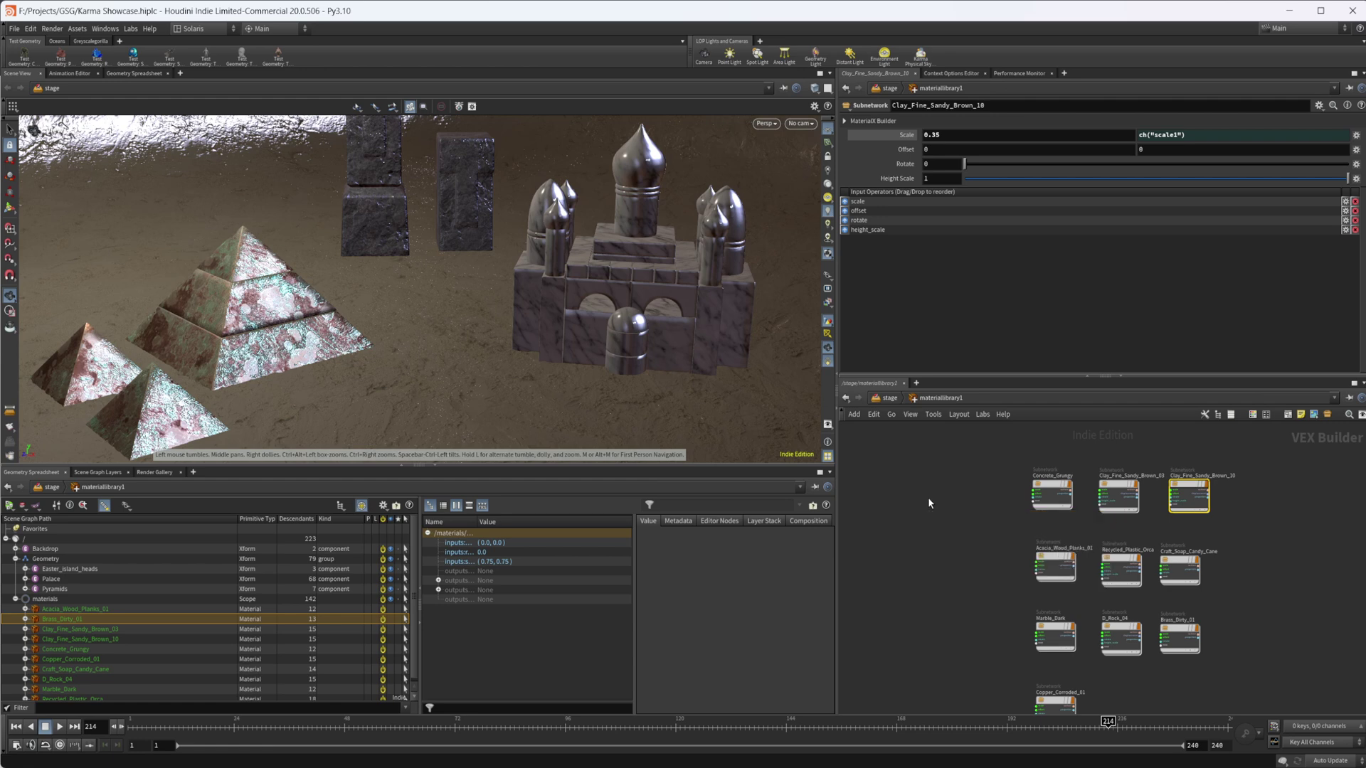
left_click(928, 497)
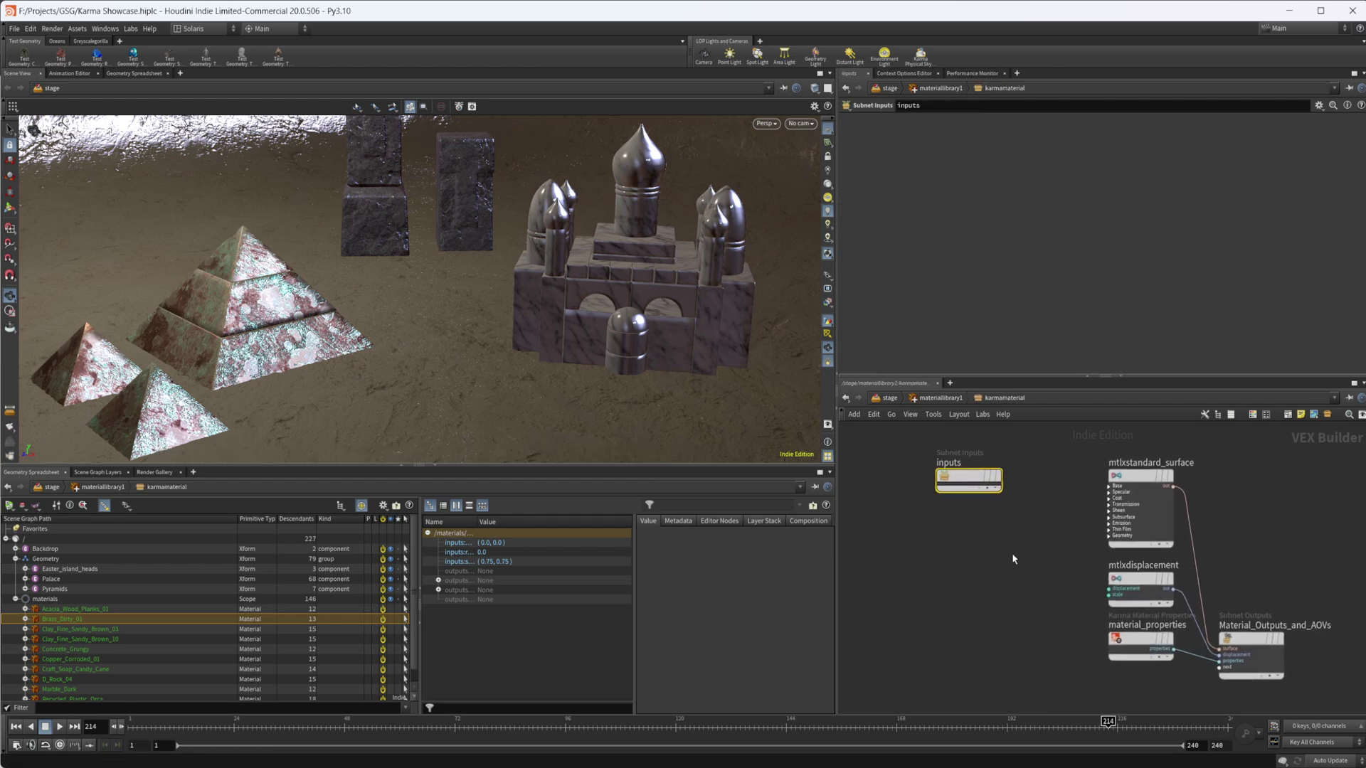
Step: Place a ramp1 Ramp Parameter node inside karmamaterial
key("Tab")
type("ram")
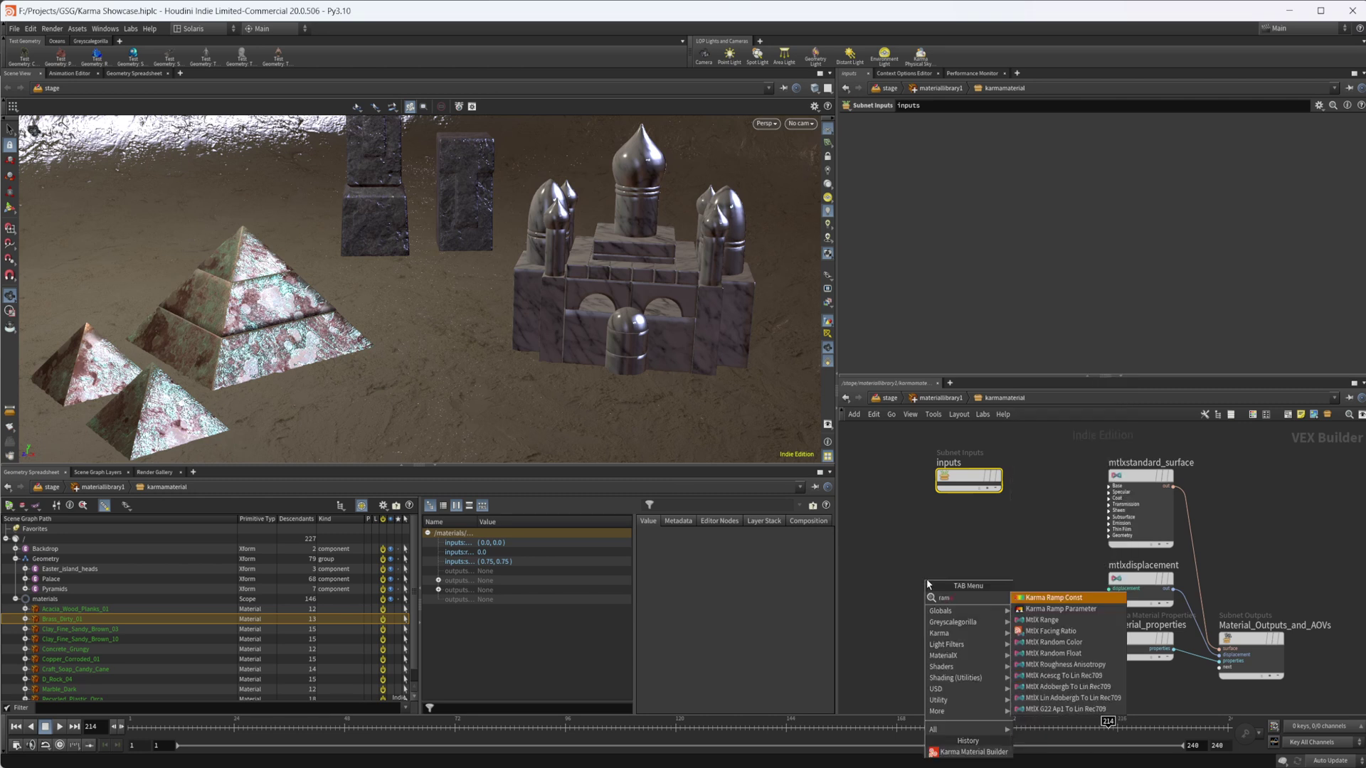
key("Return")
left_click(984, 581)
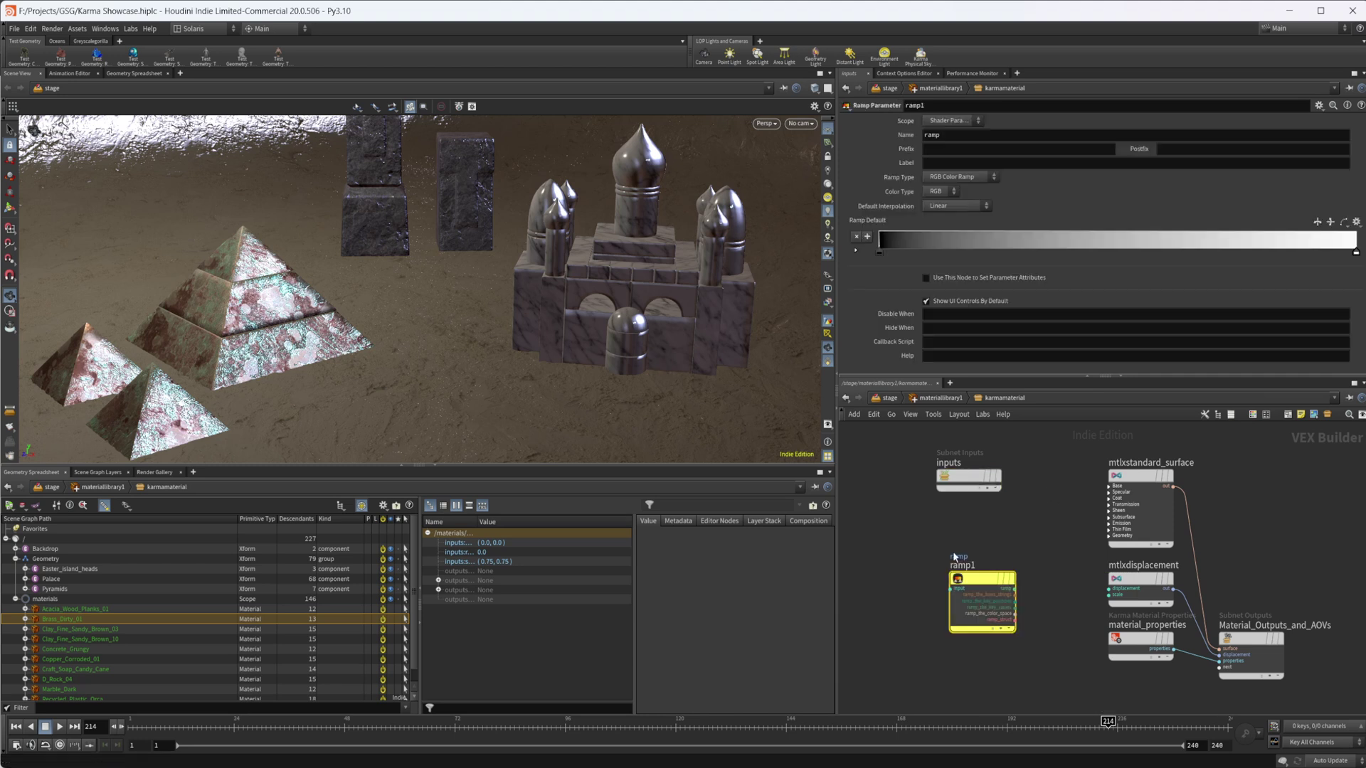
Step: Return into the karmamaterial subnet and frame all shader nodes with H
left_click(940, 398)
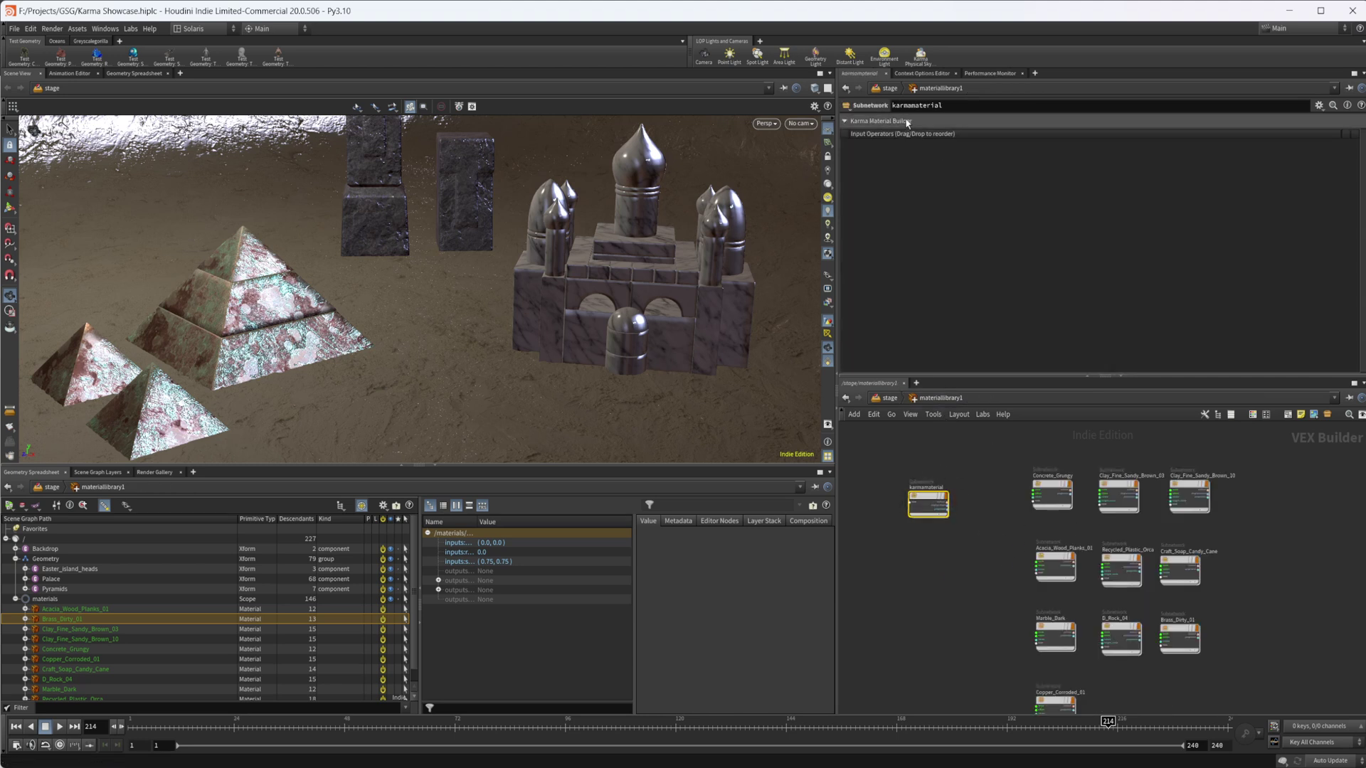
left_click(887, 400)
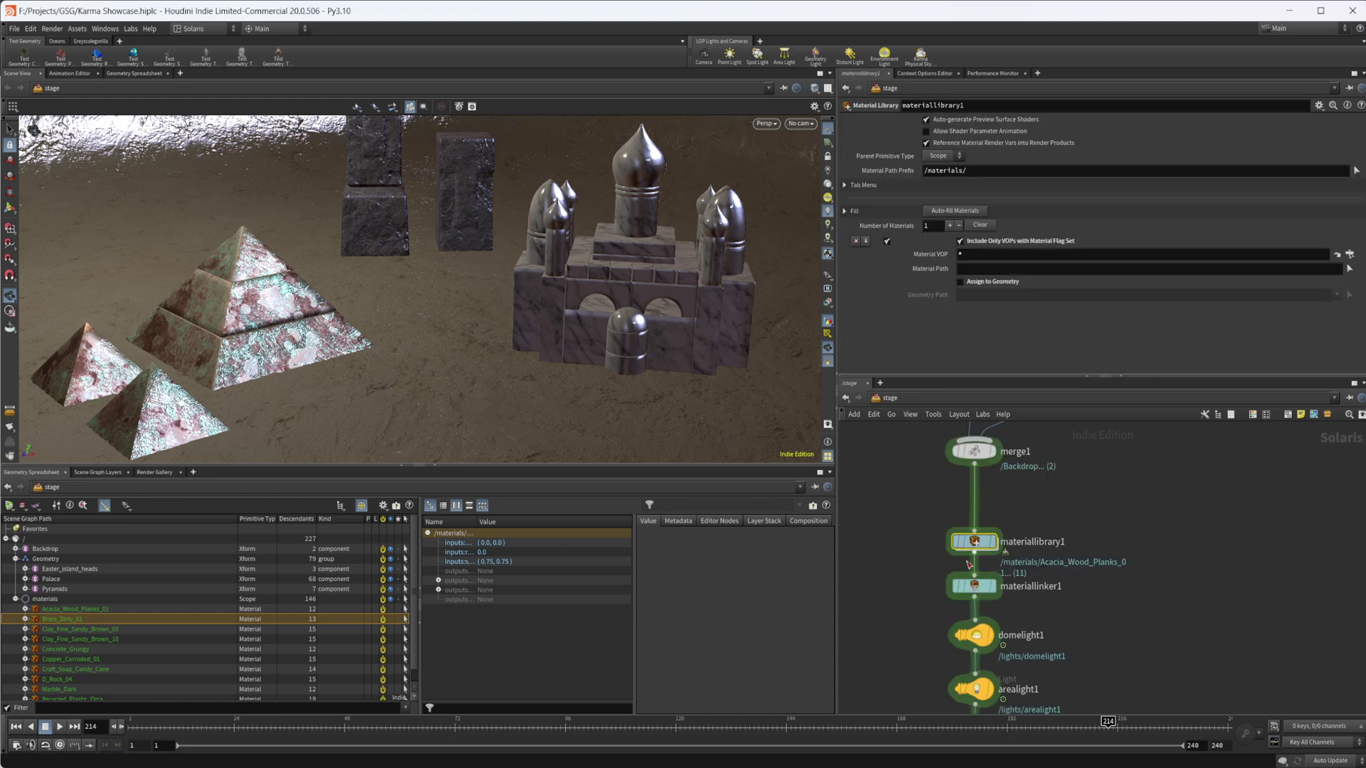
left_click(886, 186)
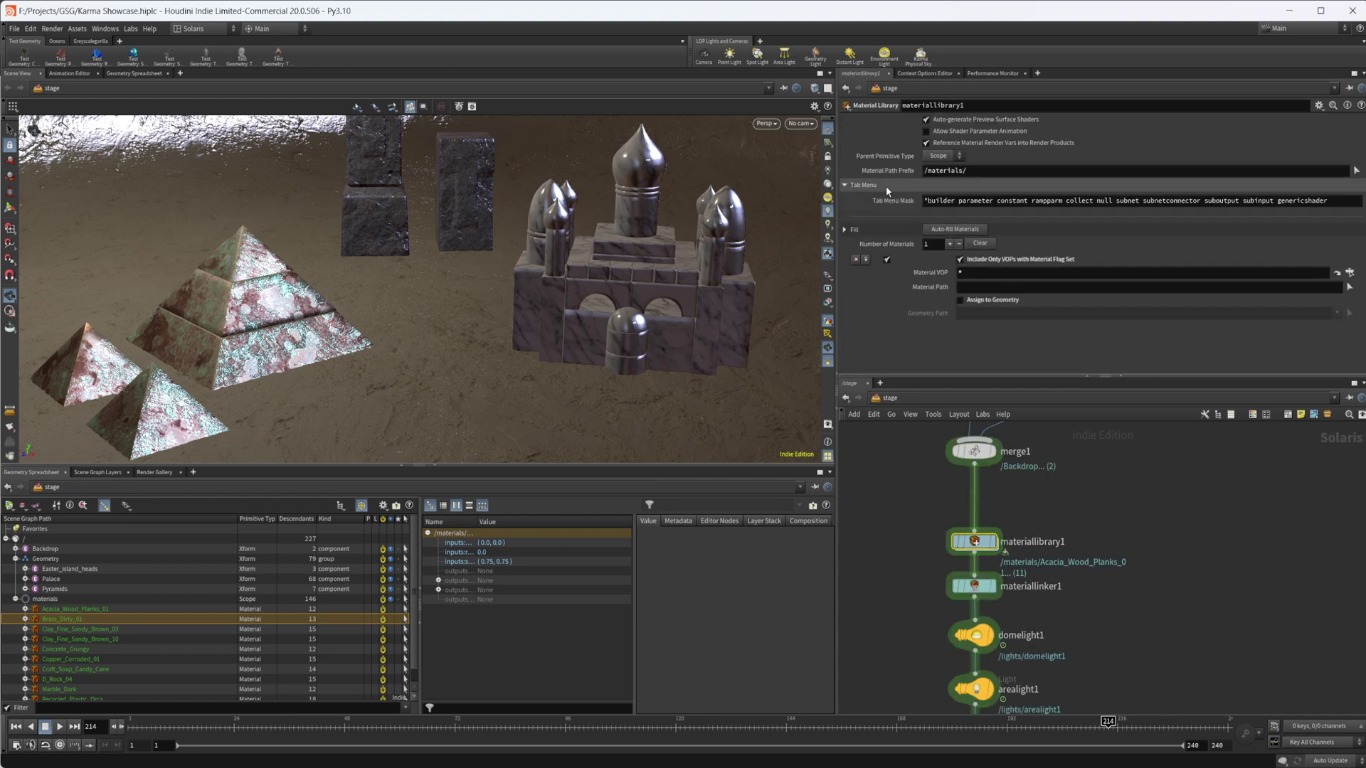
left_click(886, 185)
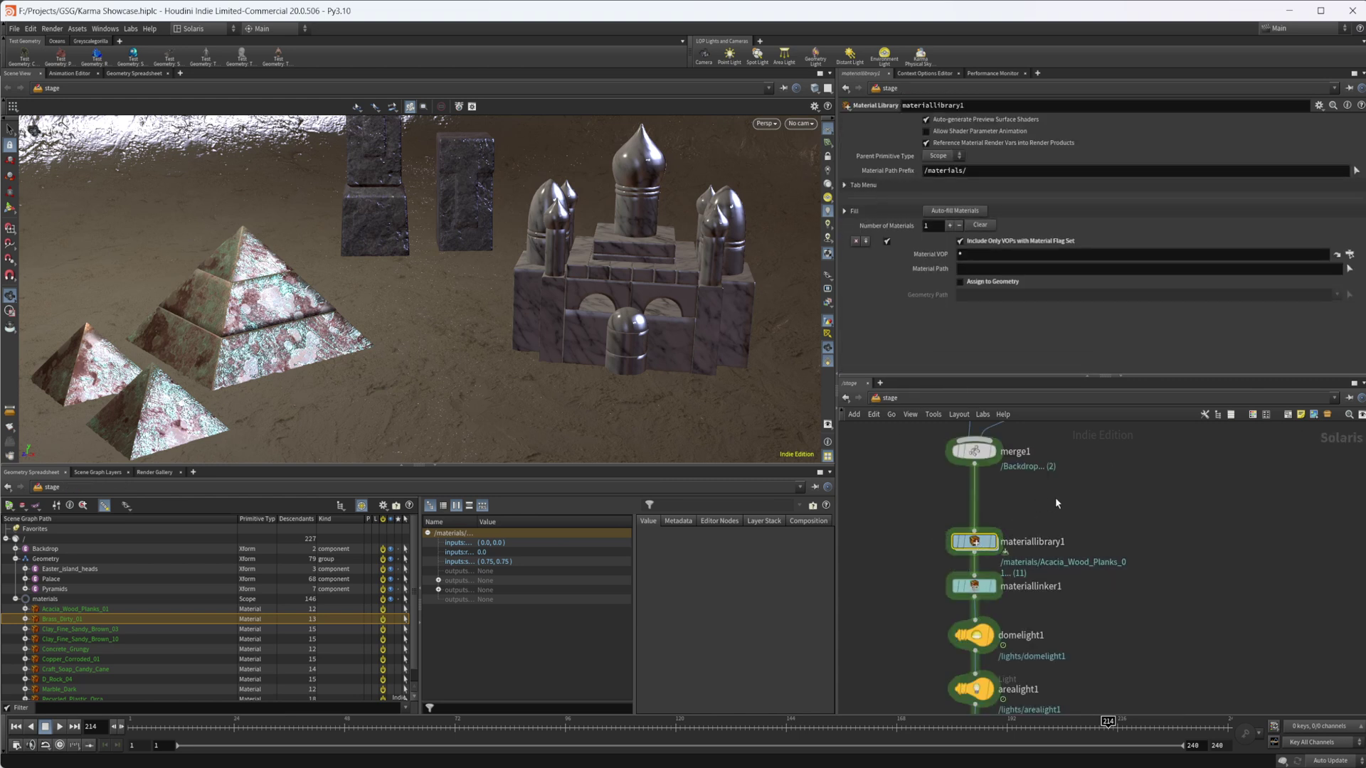
double_click(973, 542)
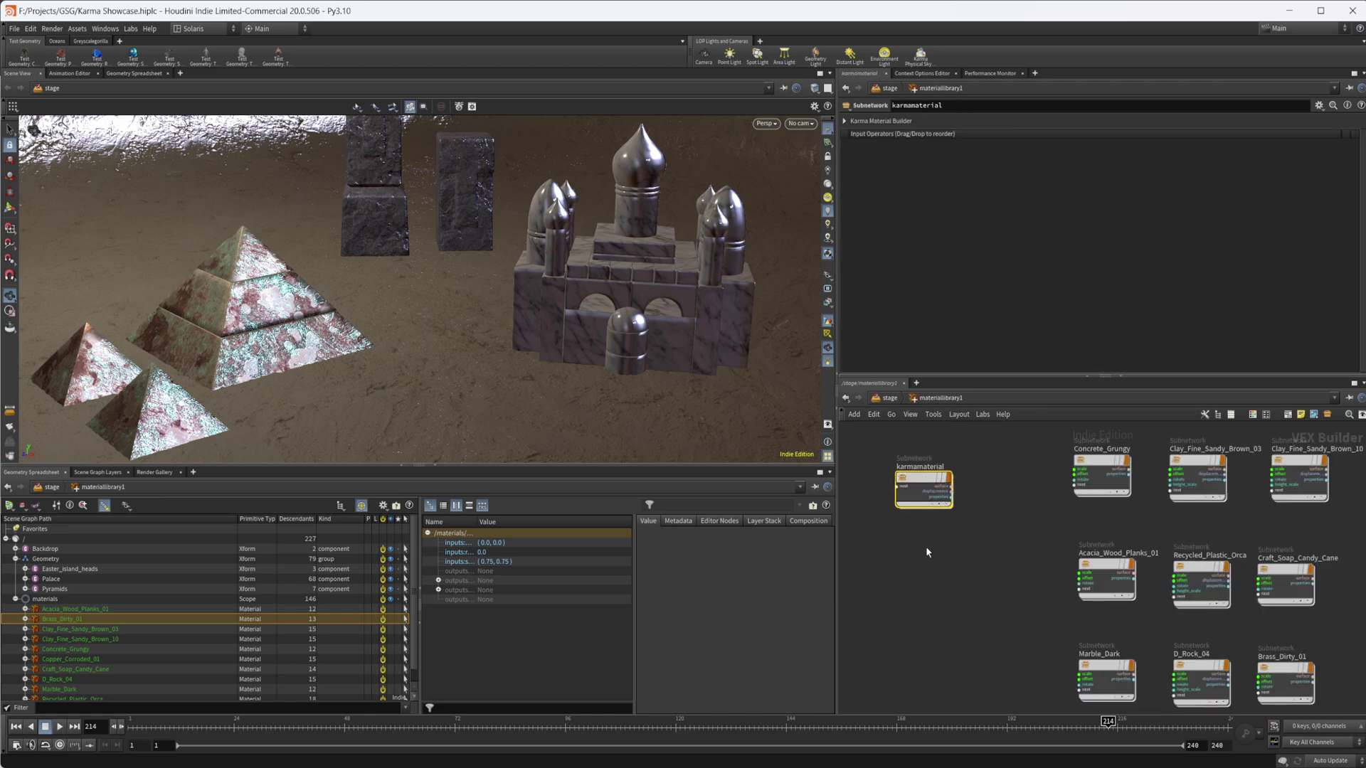
double_click(925, 481)
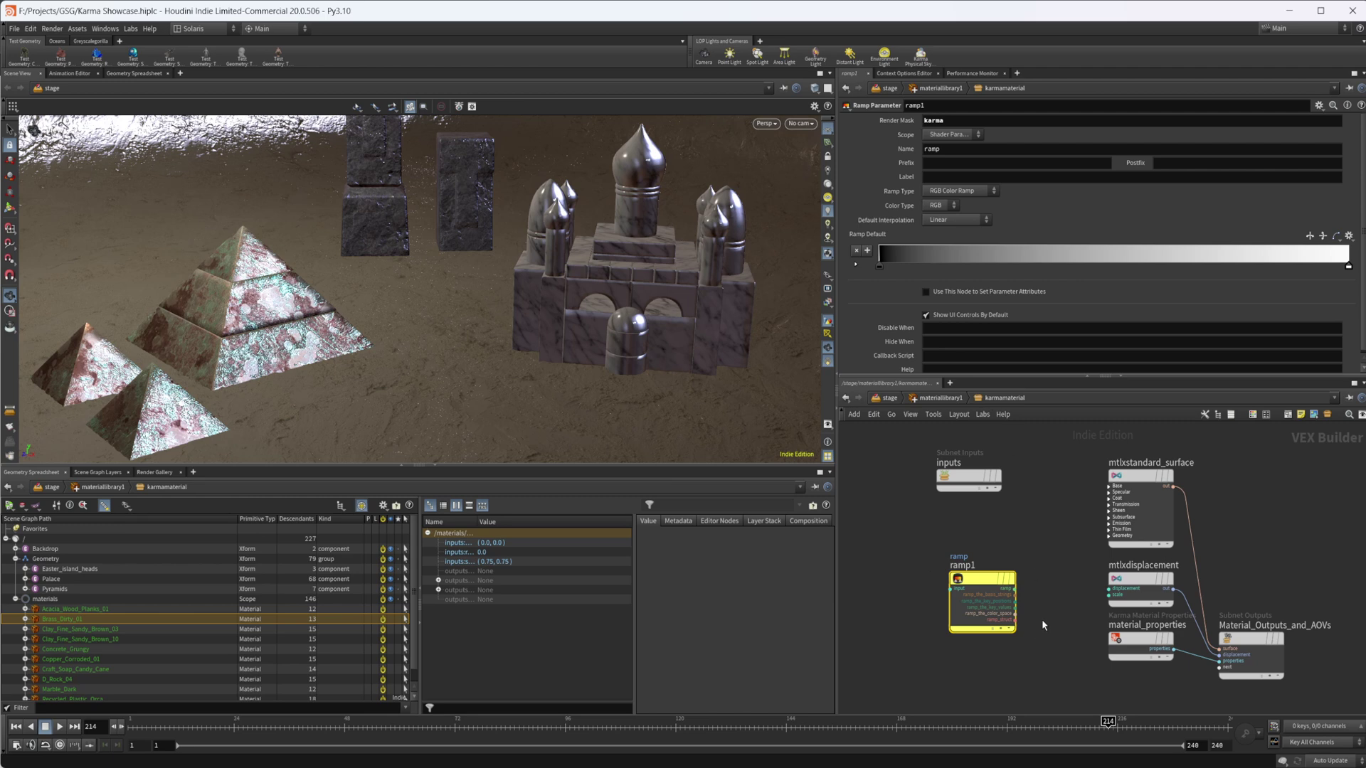
key("h")
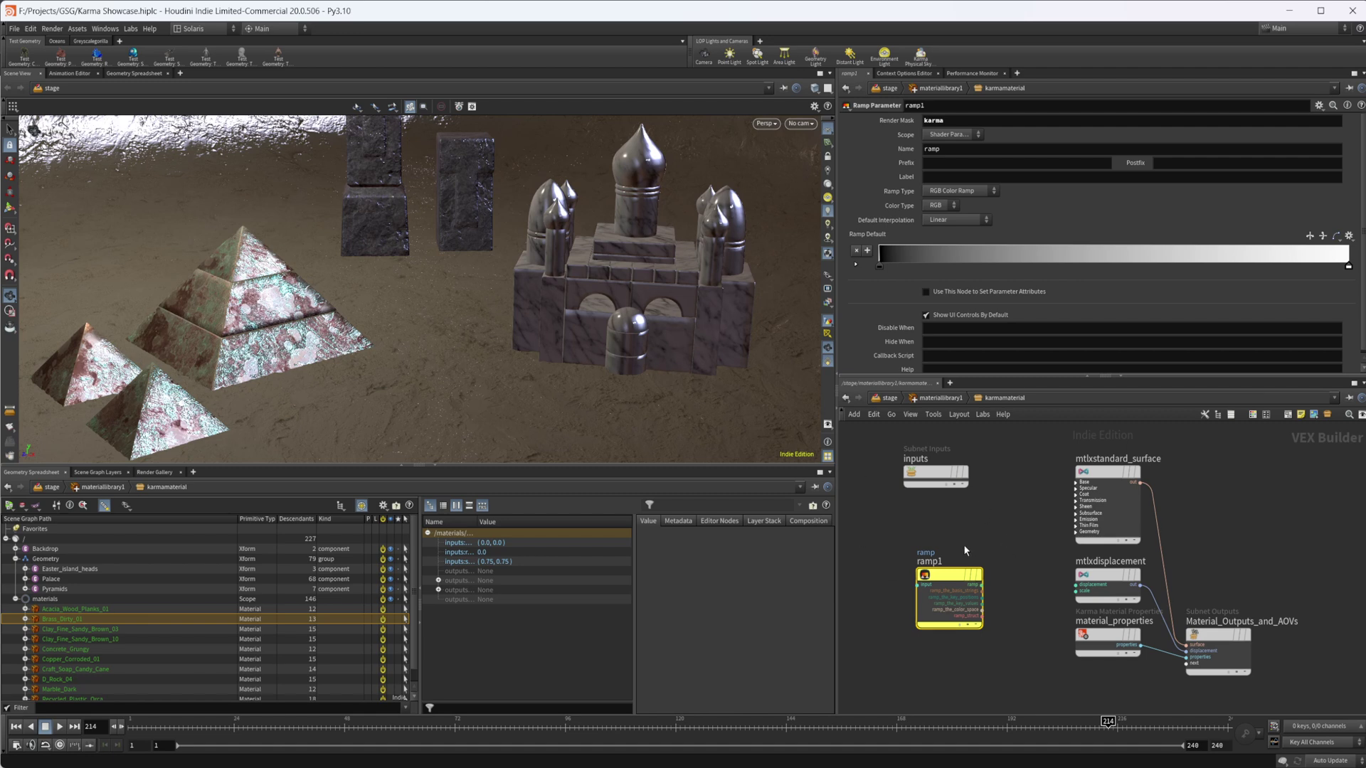
Step: Add a Karma Rounded Edge node, kma_roundededge1, to the shader network
middle_click_drag(963, 544, 1028, 590)
left_click_drag(999, 523, 915, 487)
key("Tab")
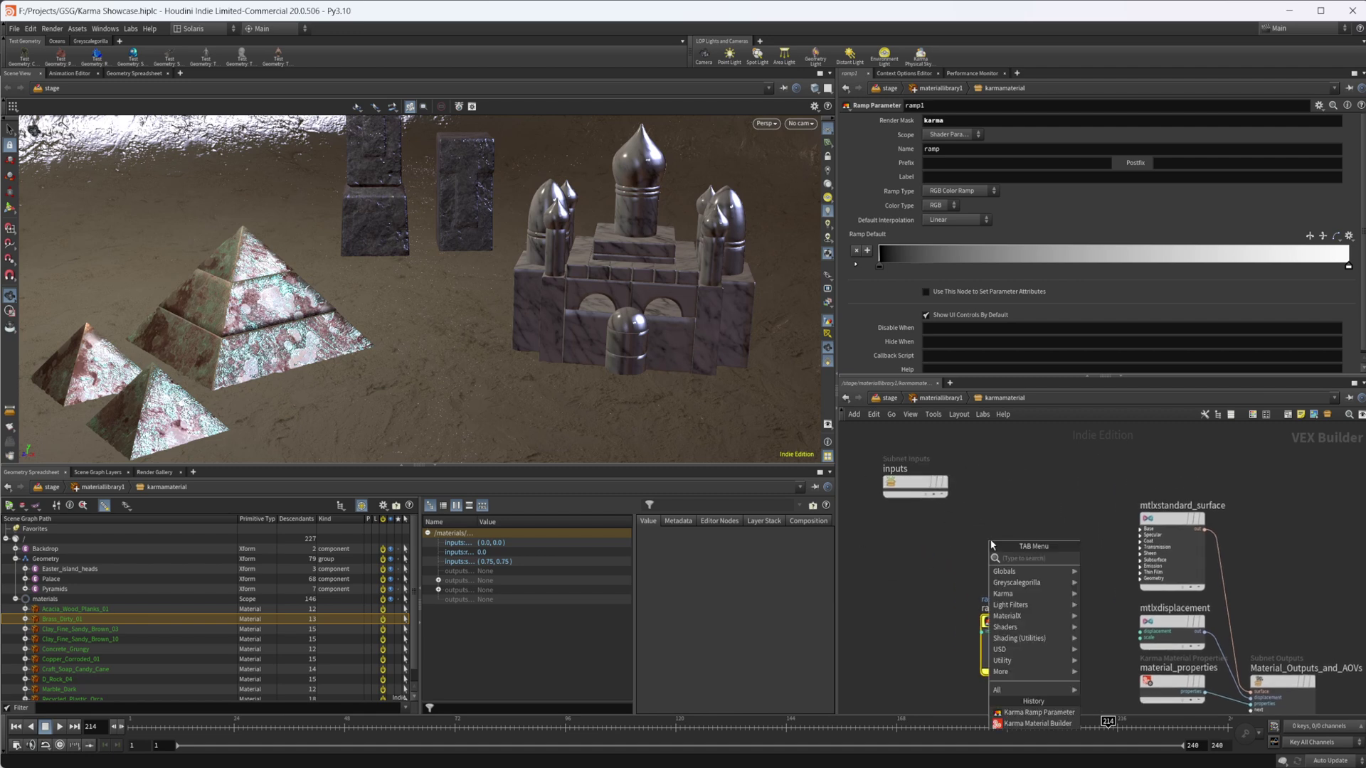
type("ramp")
key("Return")
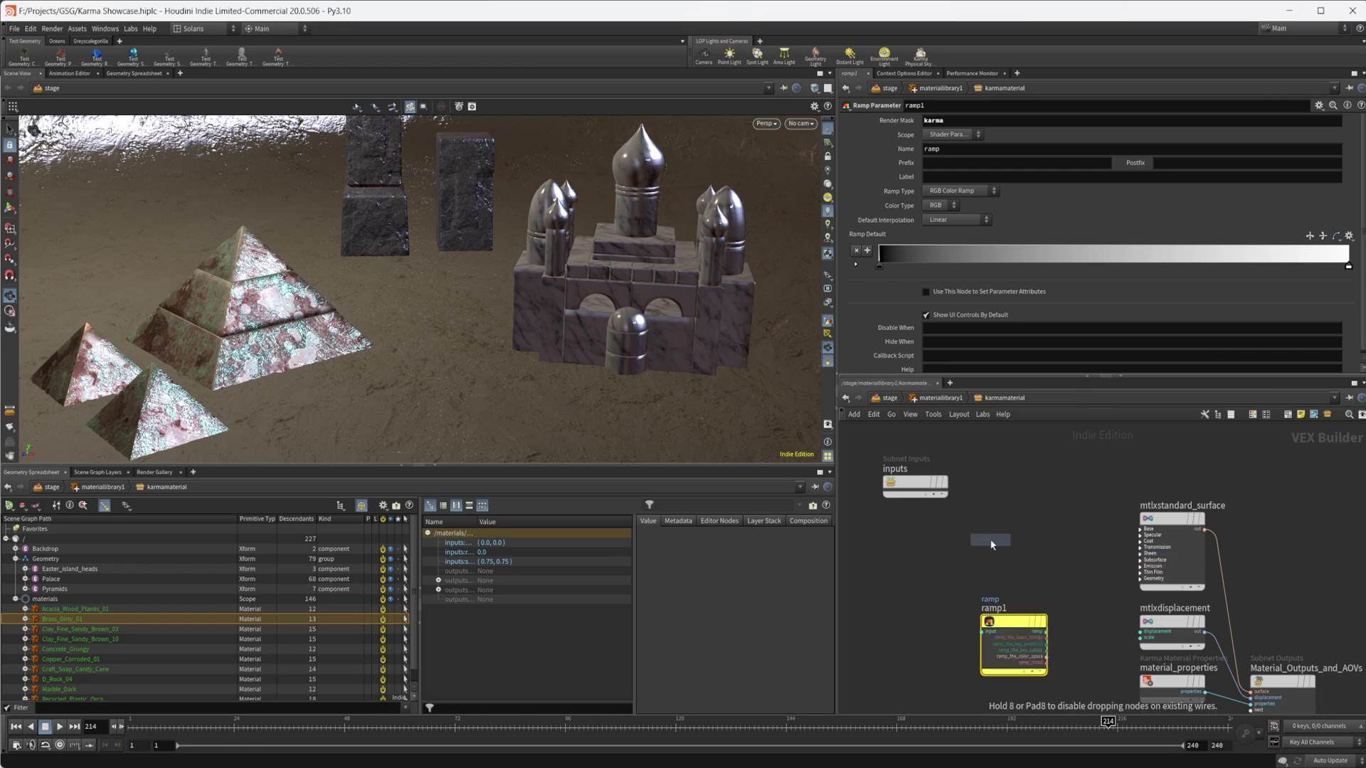
left_click(991, 547)
Step: Wire roundN into the mtlxstandard_surface's Geometry normal input
scroll(1064, 526, "up", 4)
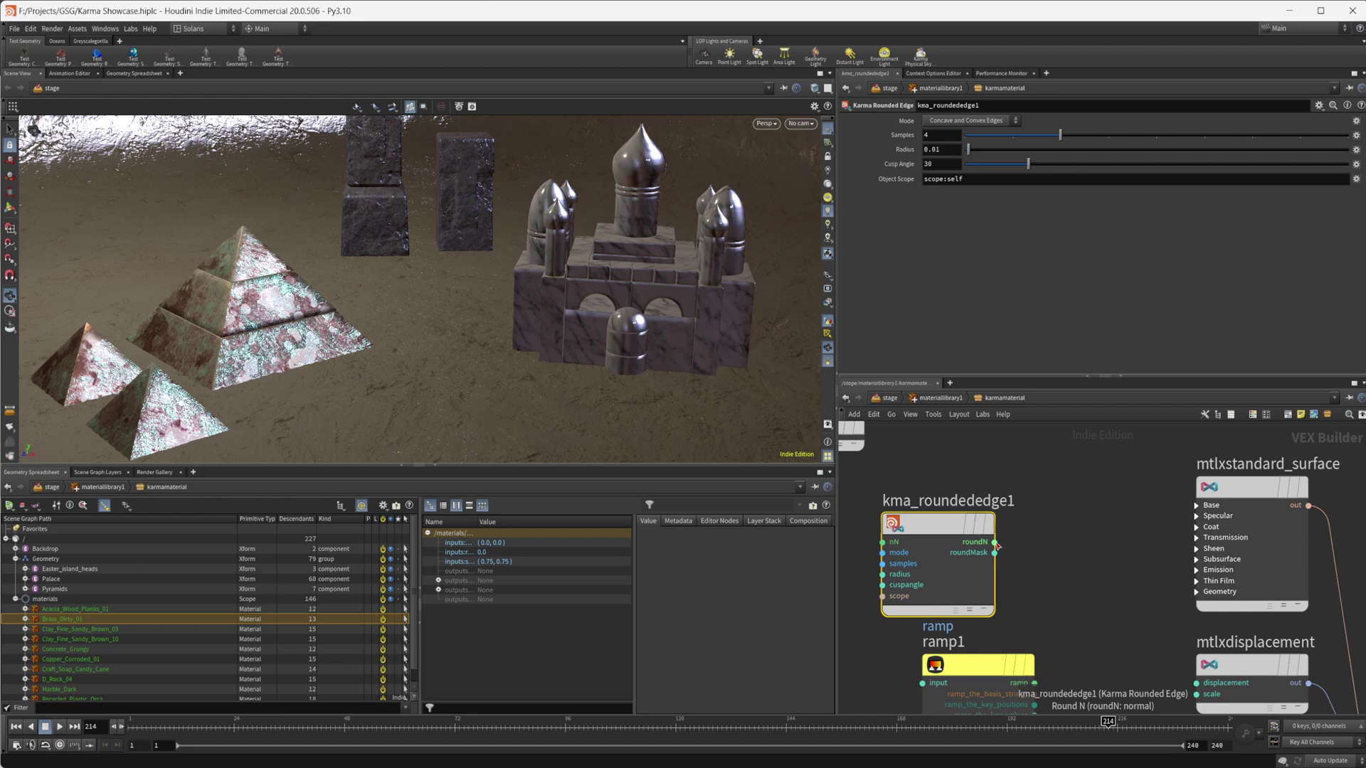
scroll(1193, 515, "down", 1)
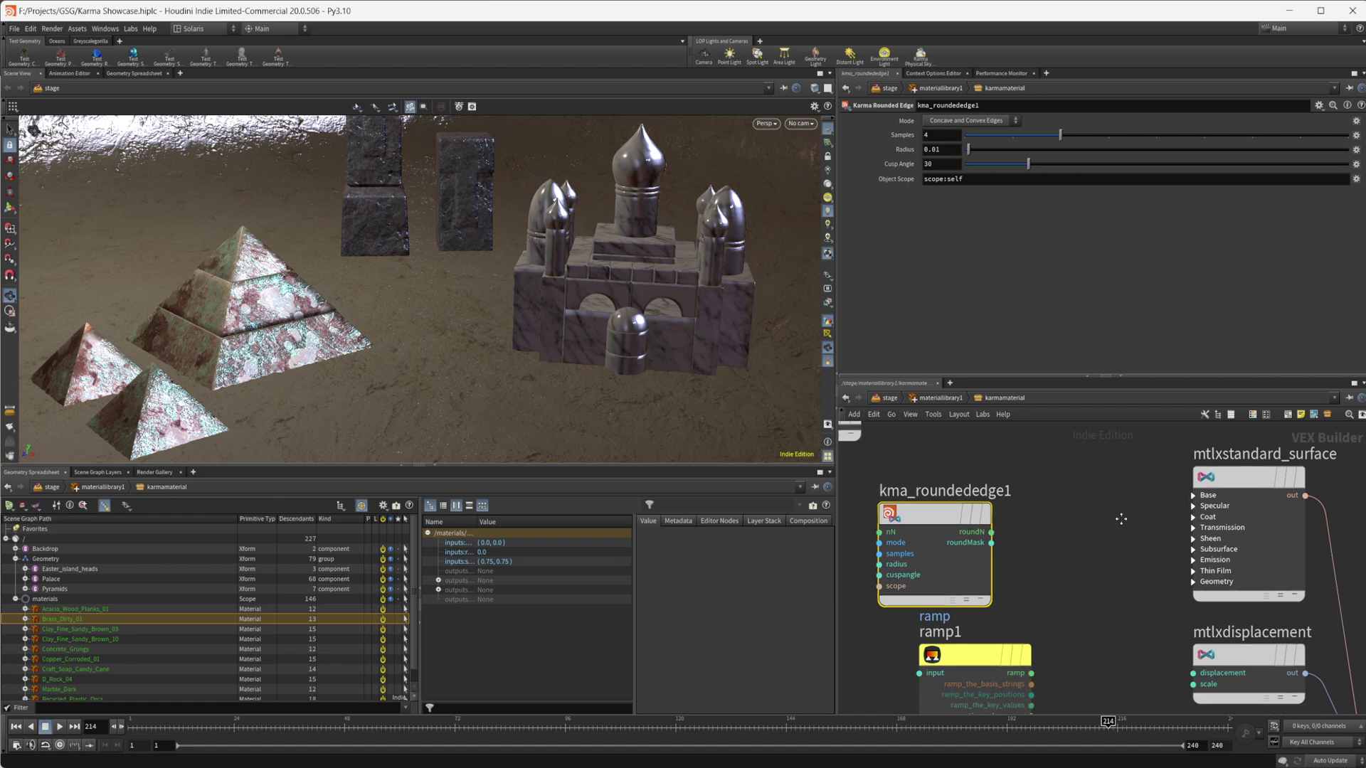
left_click(1191, 571)
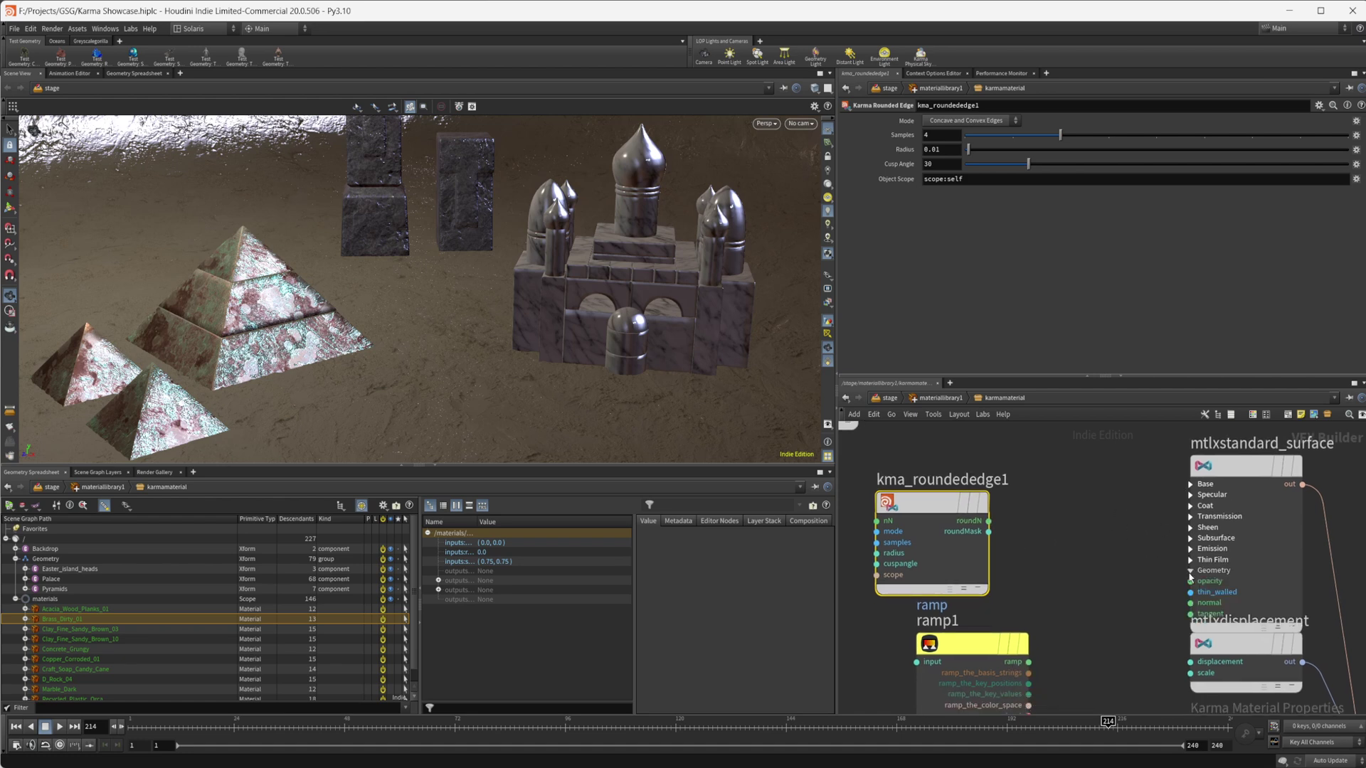
scroll(1218, 480, "up", 1)
left_click_drag(1218, 479, 1196, 441)
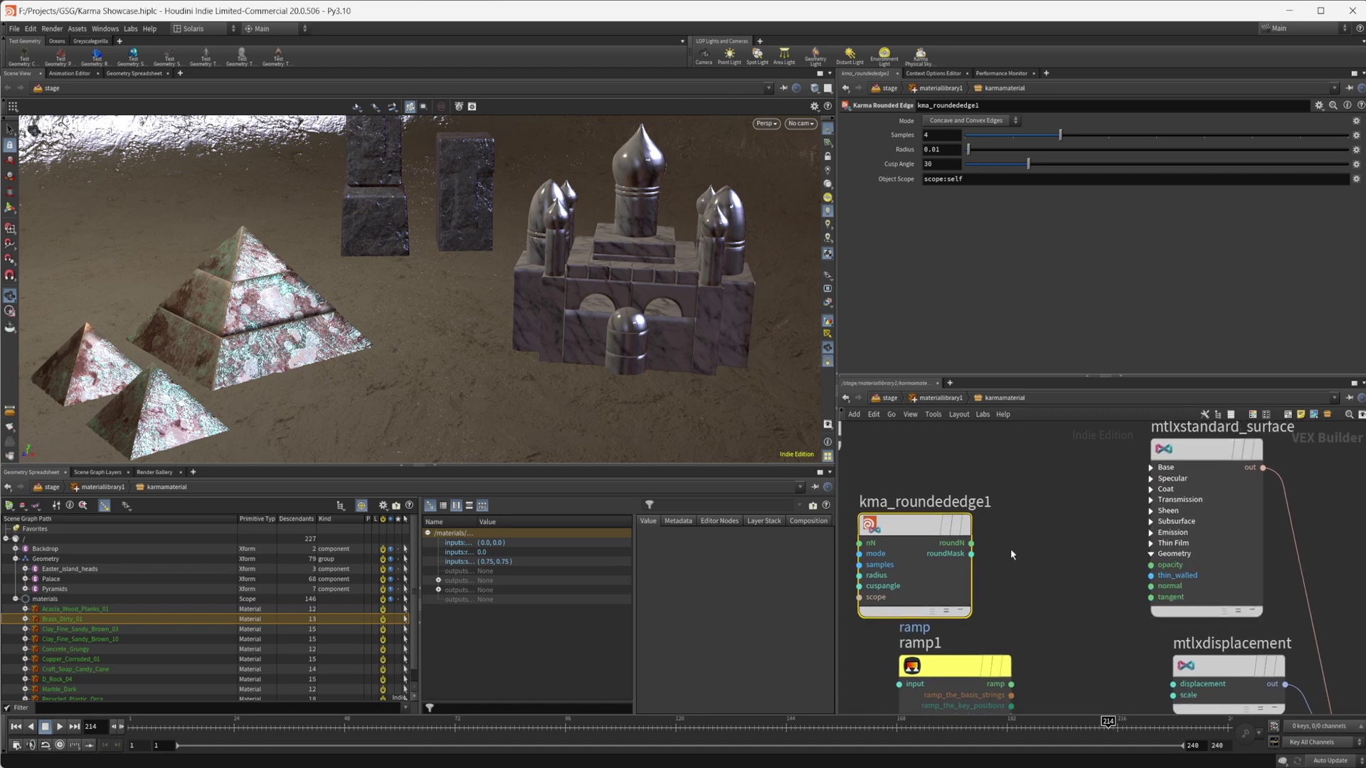
left_click_drag(971, 553, 1151, 587)
Step: Add a cube1 node to the stage network beside Geometry, merged into merge1
left_click(890, 398)
key("Tab")
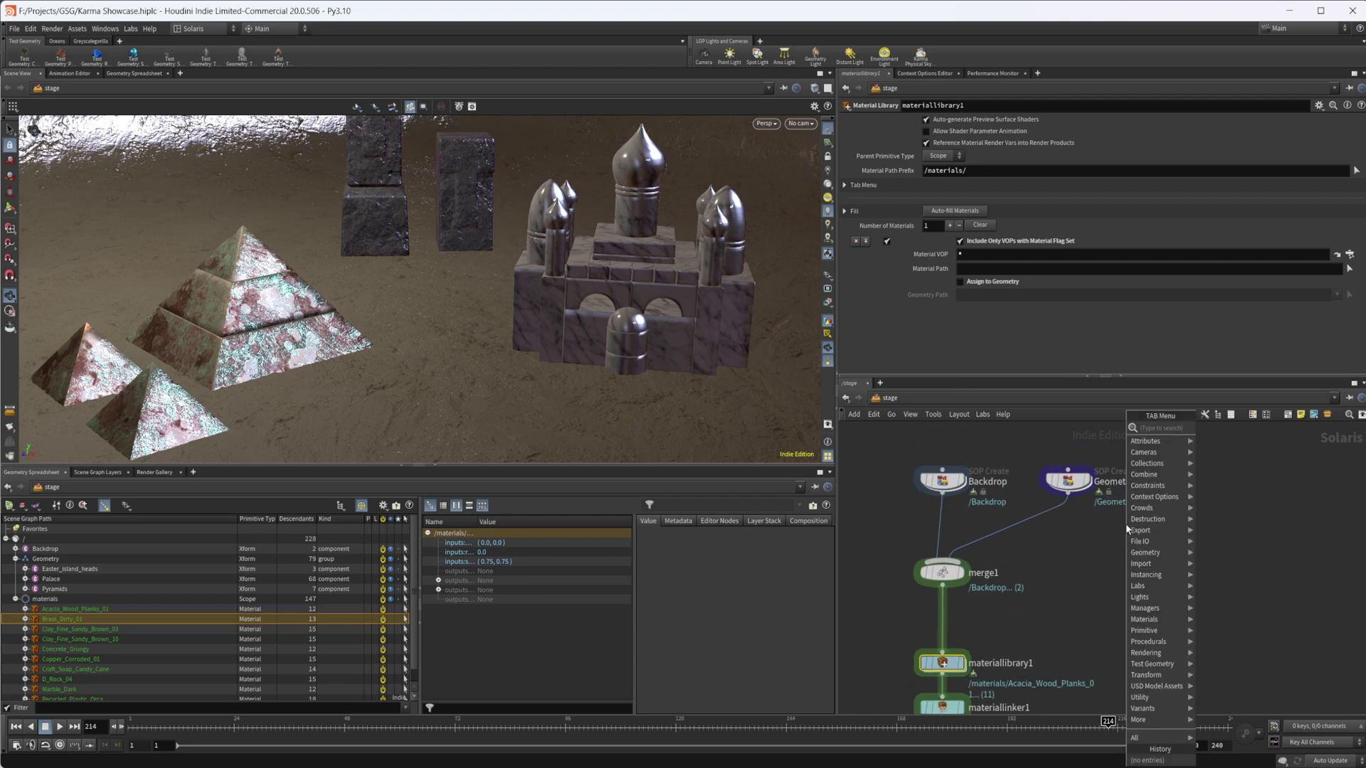
type("karma")
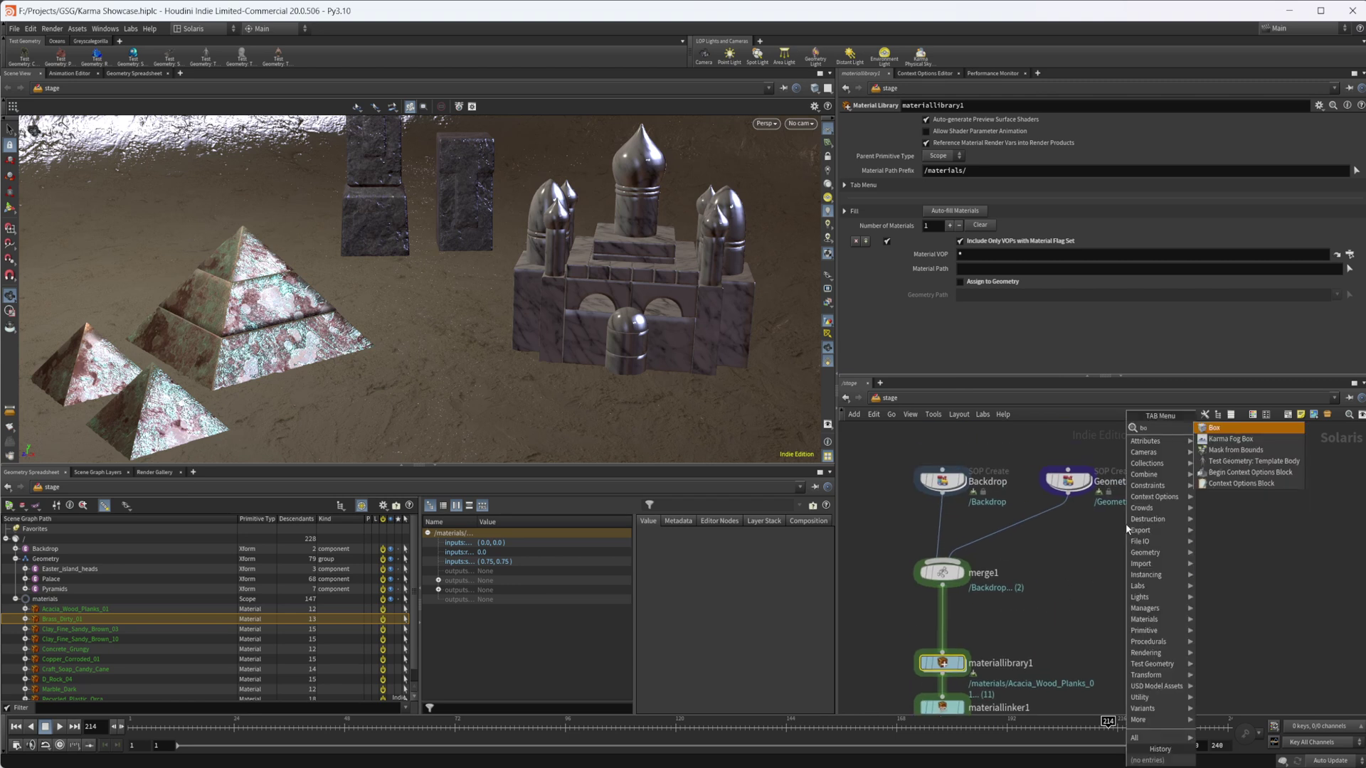
key("Return")
left_click(1125, 524)
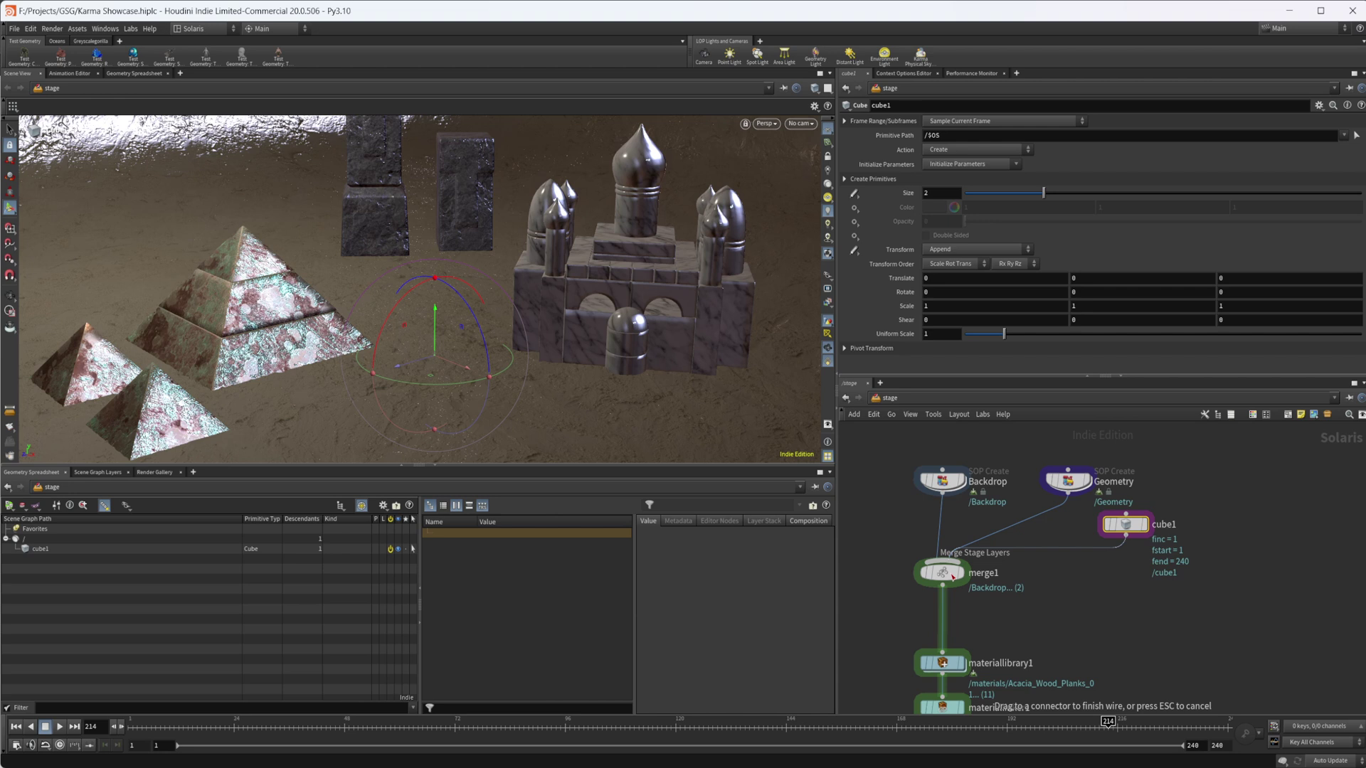
left_click_drag(1125, 530, 1151, 525)
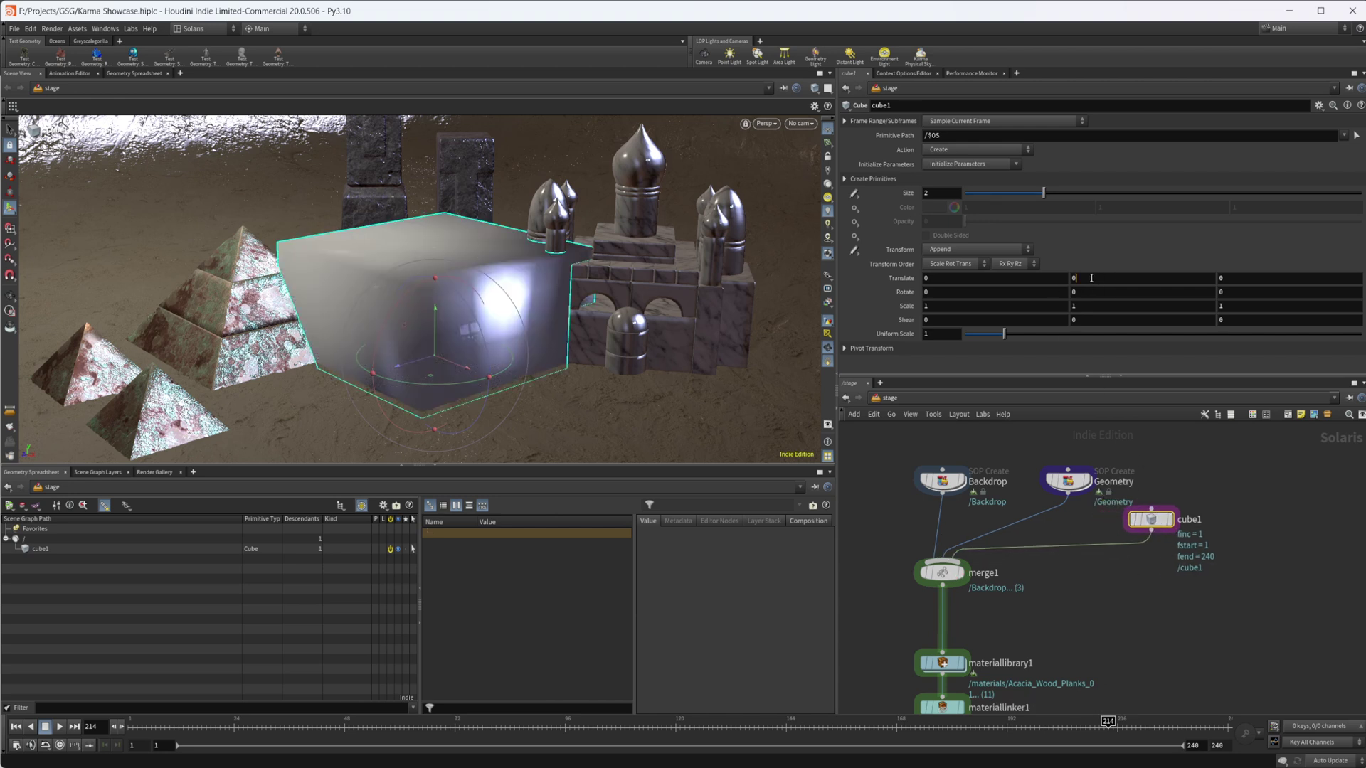
Step: Set cube1's Translate Y to 1 and its uniform scale to 0.37
type("1")
key("Return")
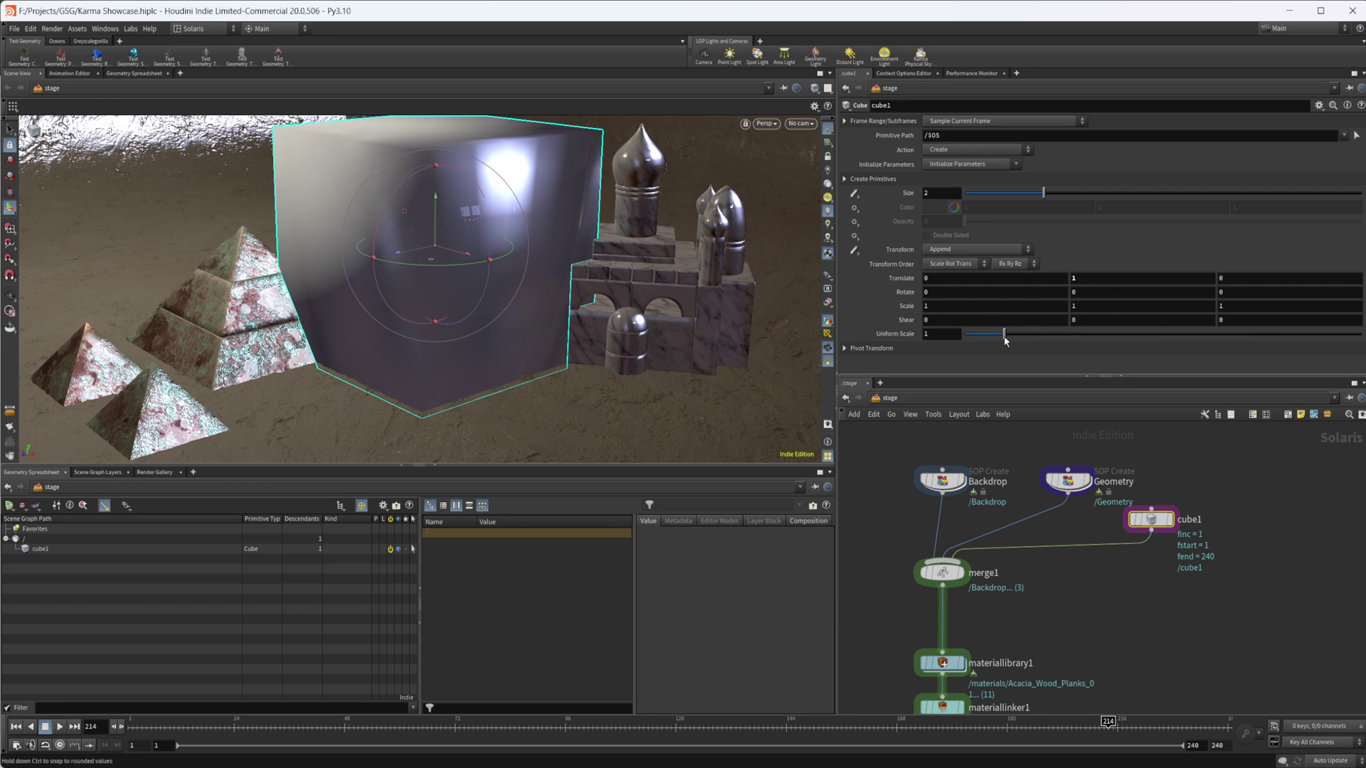
left_click_drag(1005, 340, 970, 334)
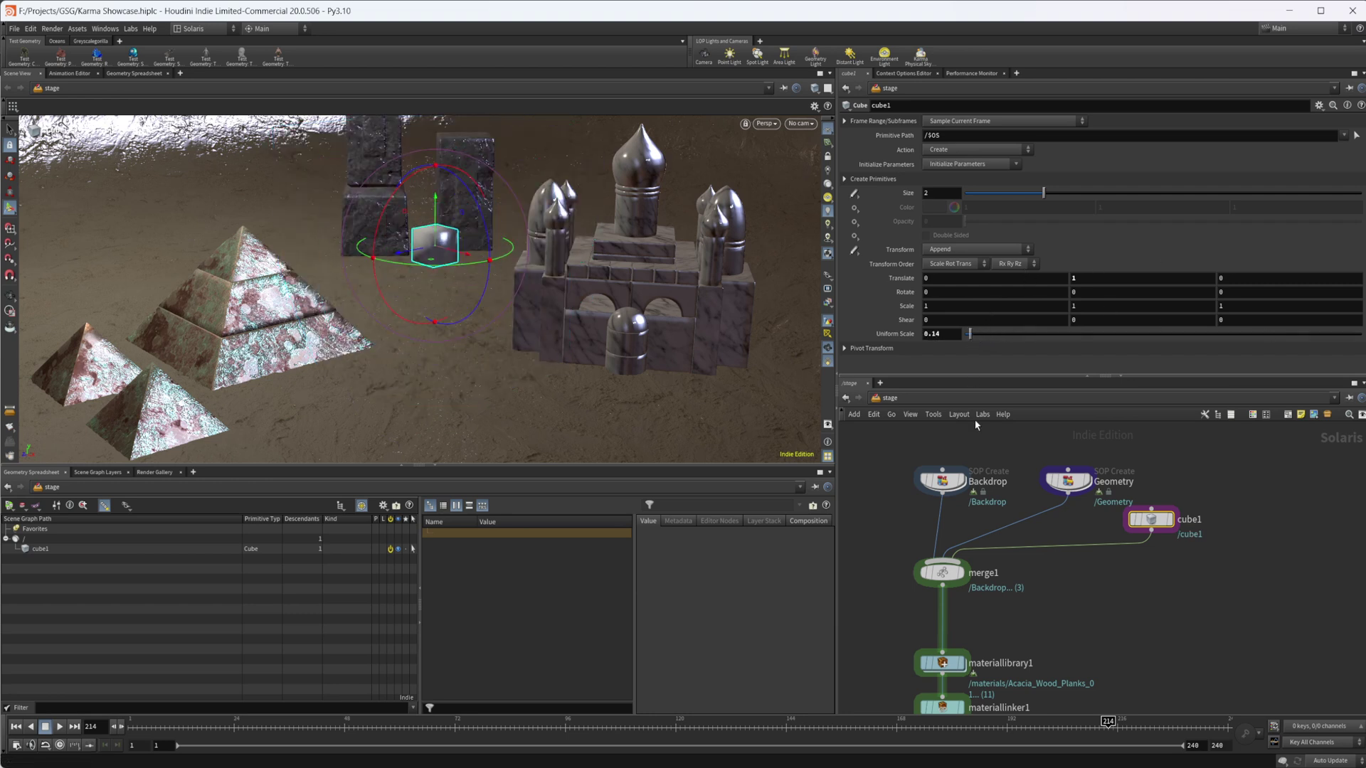
left_click(979, 335)
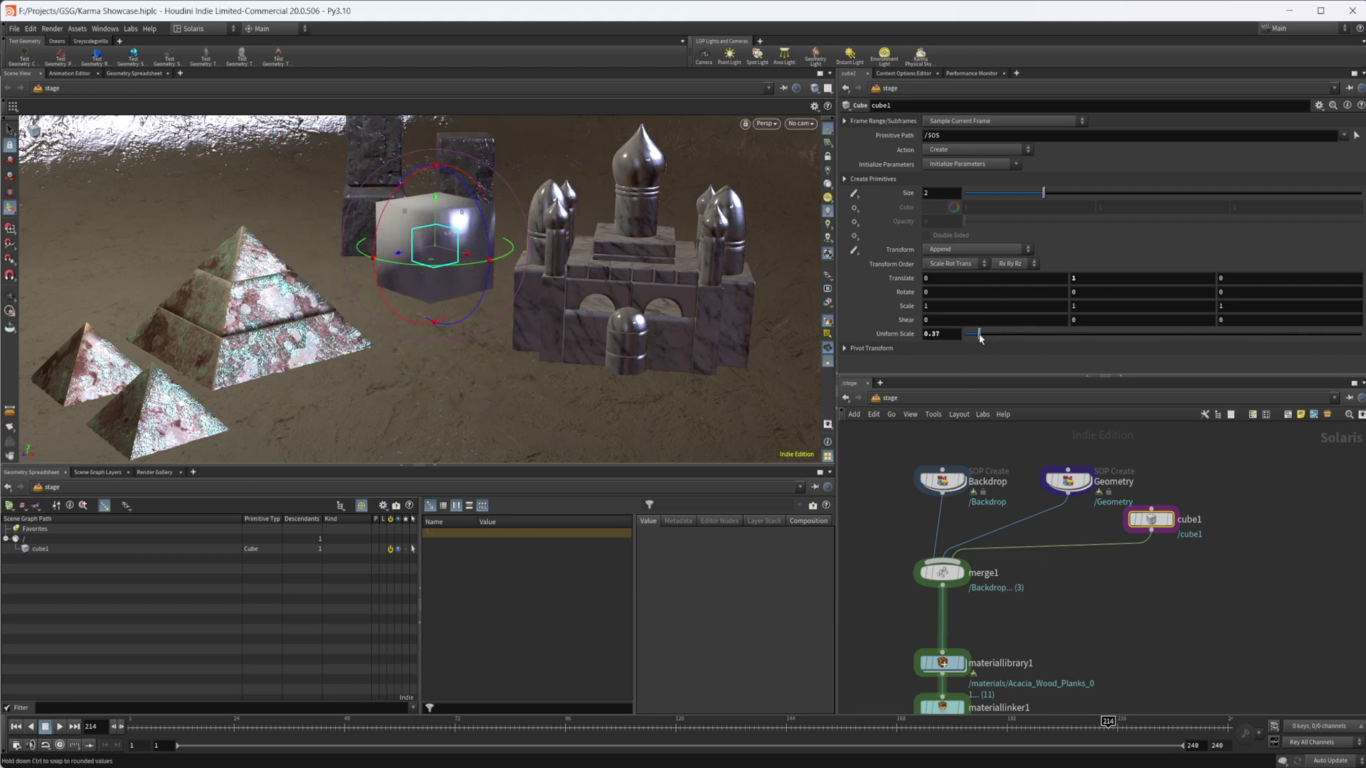
middle_click_drag(1111, 596, 1149, 439)
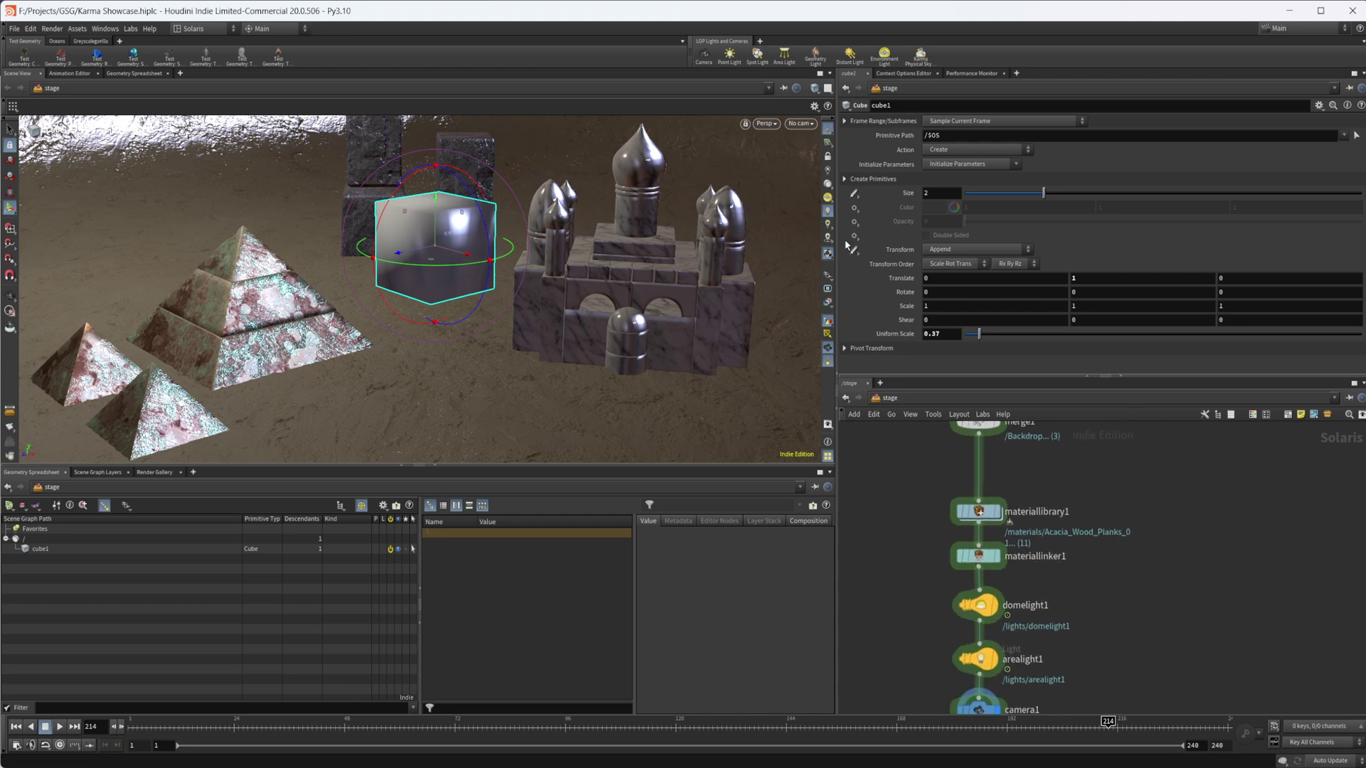
Step: Add a material linker rule assigning /materials/karmamaterial to /cube1
left_click(976, 510)
left_click(972, 552)
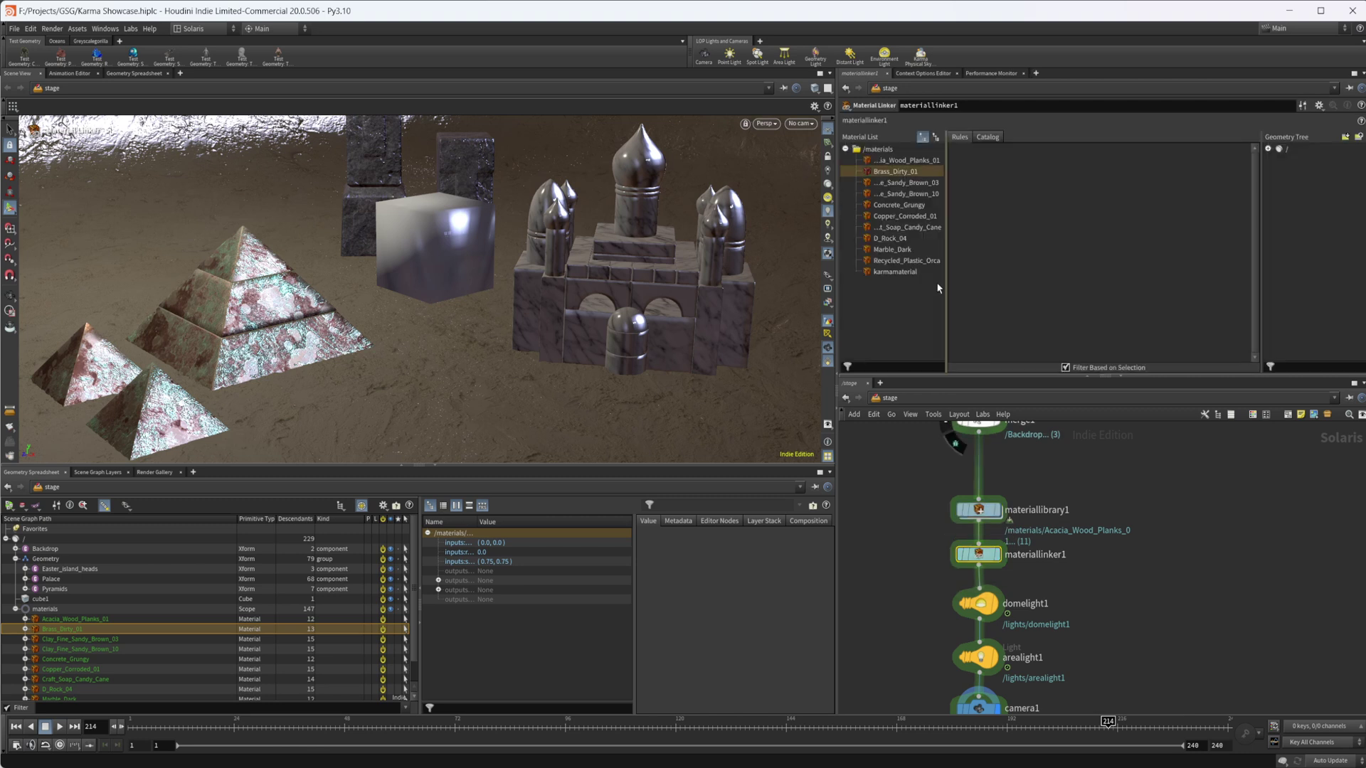
left_click_drag(901, 271, 997, 207)
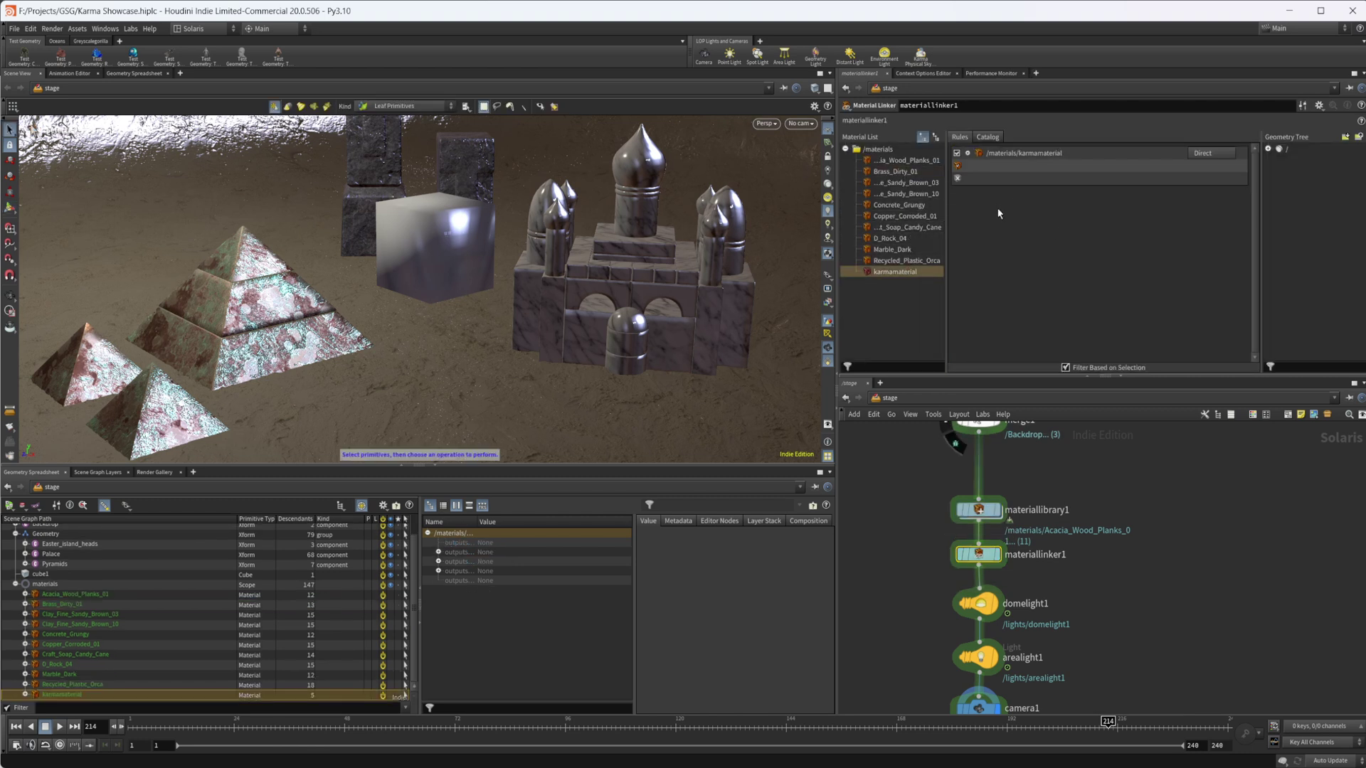
double_click(1006, 172)
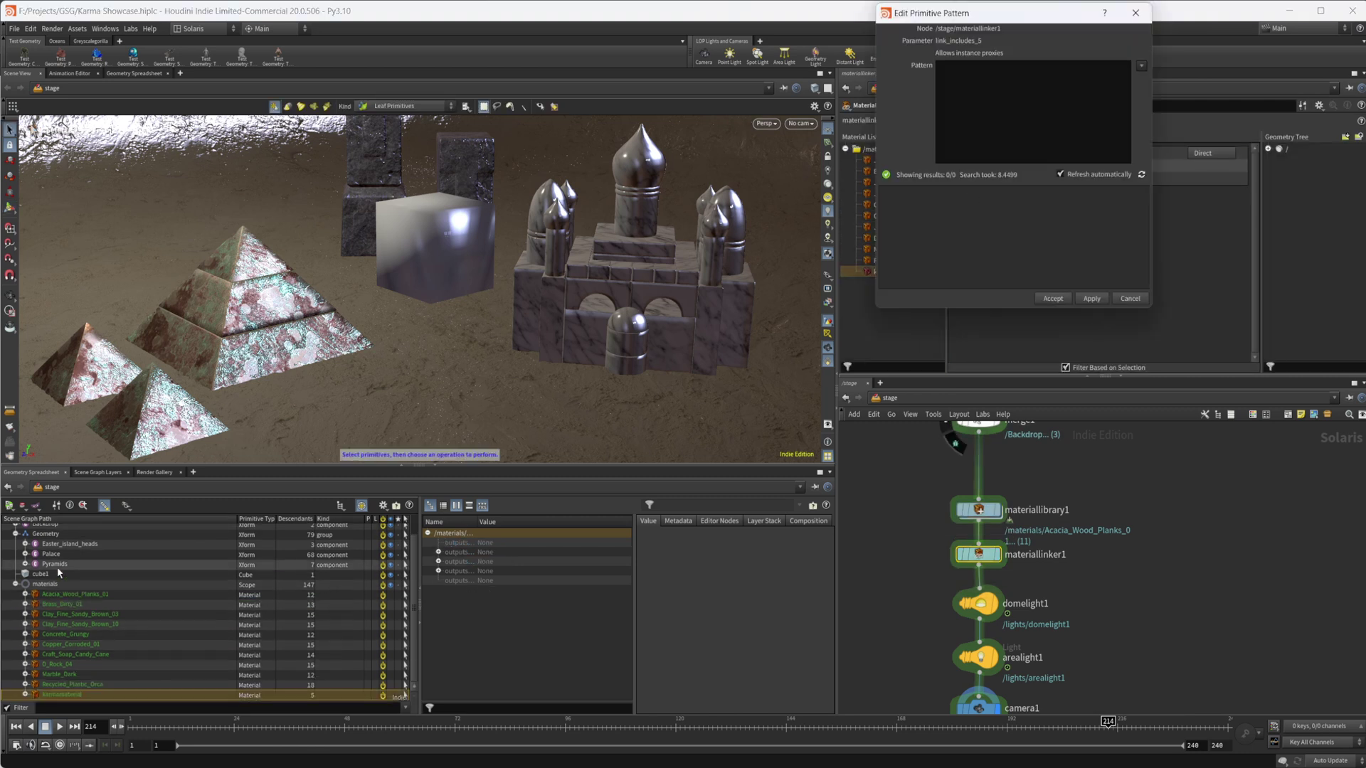
left_click_drag(40, 574, 963, 137)
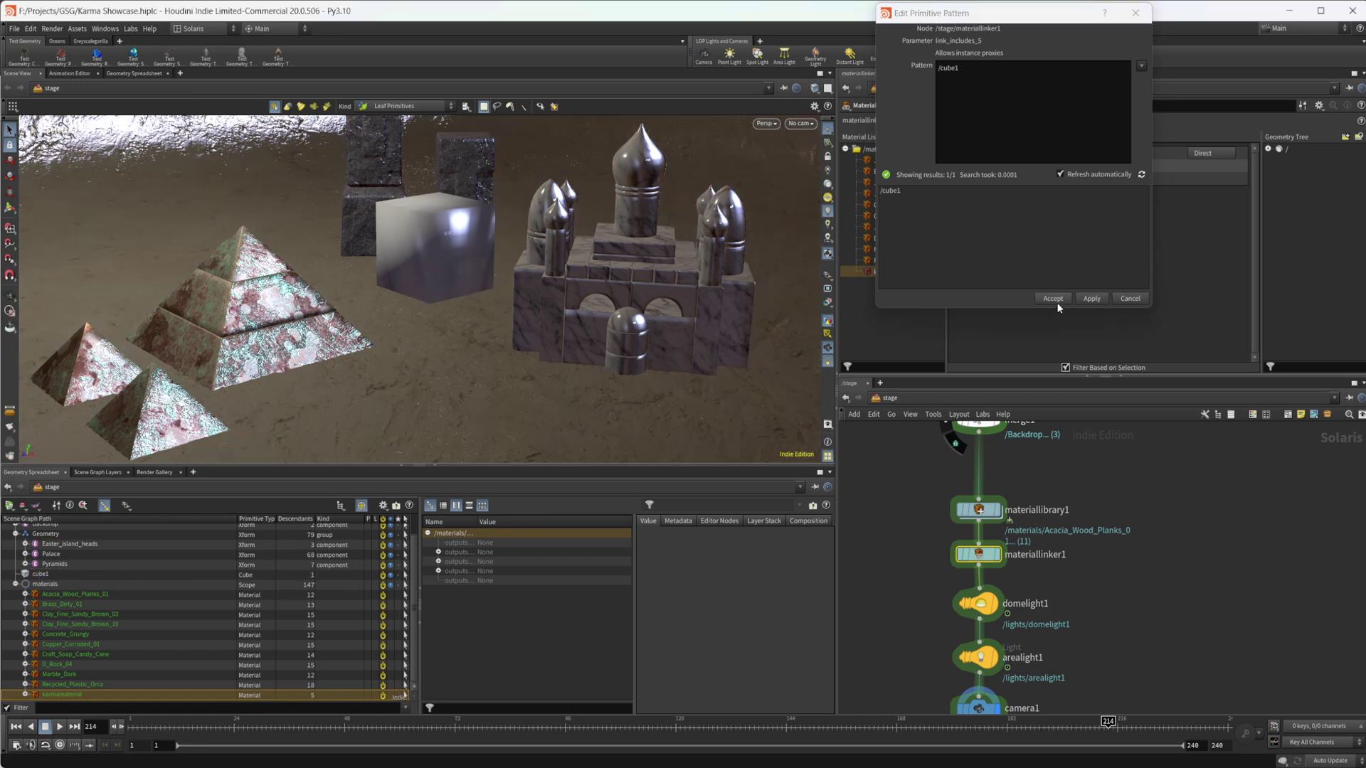
left_click(1055, 299)
Step: Set the display flag on karmarendersettings so the stage is shown from it
left_click(765, 124)
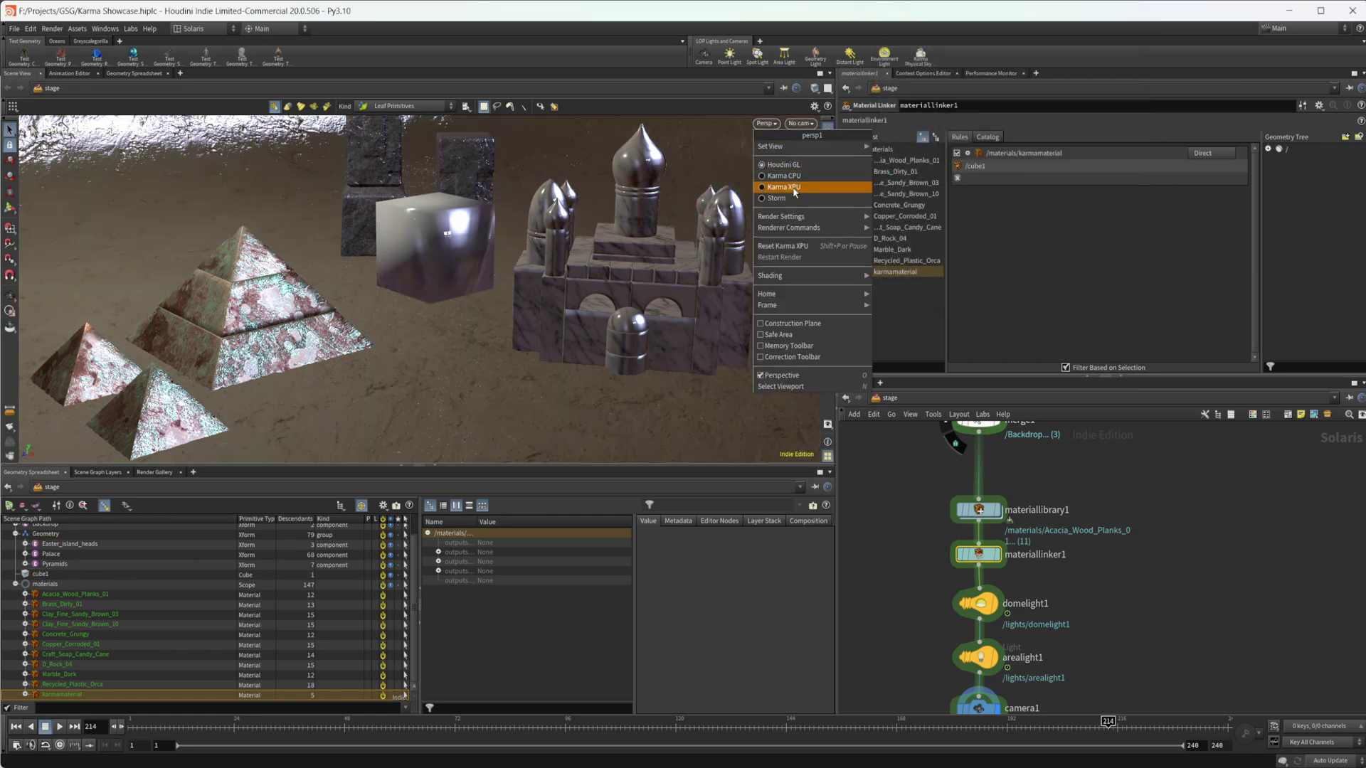
key("Escape")
middle_click_drag(1129, 669, 1056, 563)
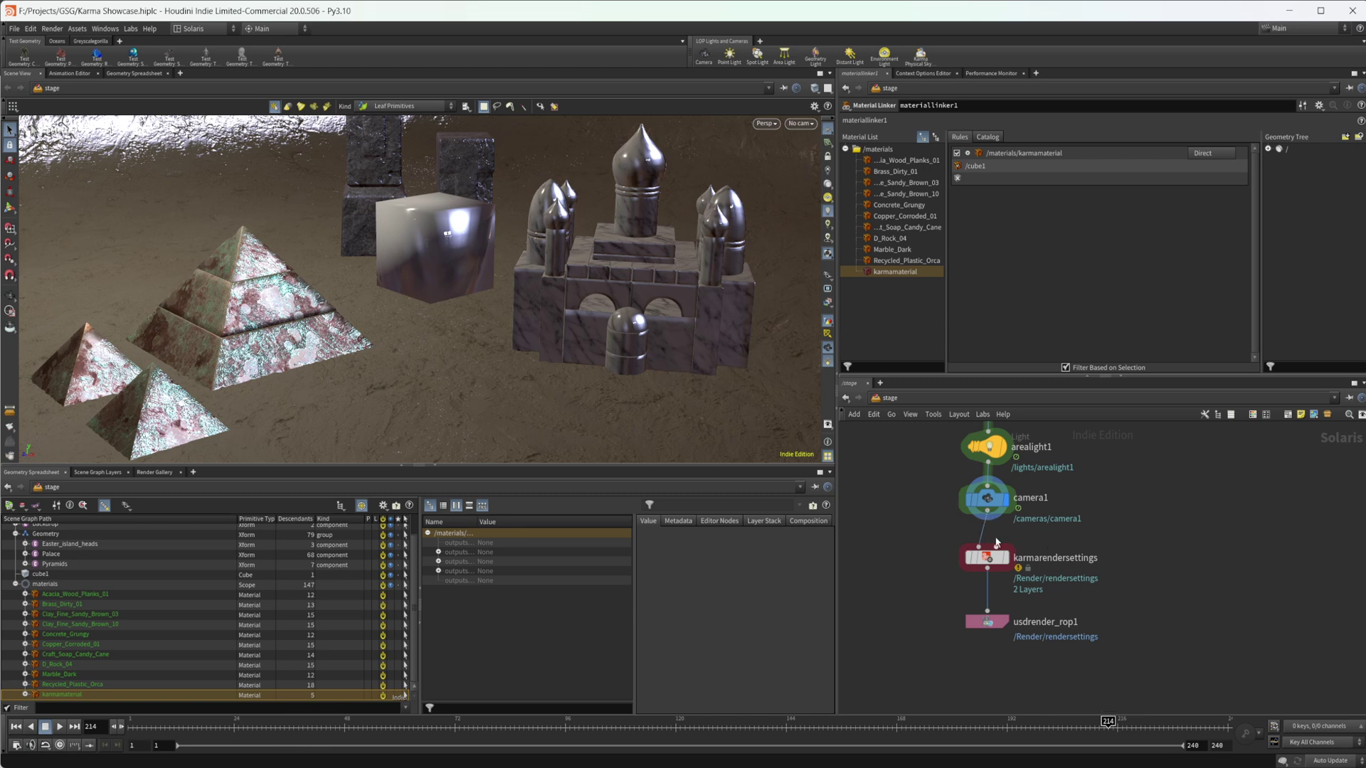
middle_click_drag(1039, 467, 1023, 561)
left_click(987, 659)
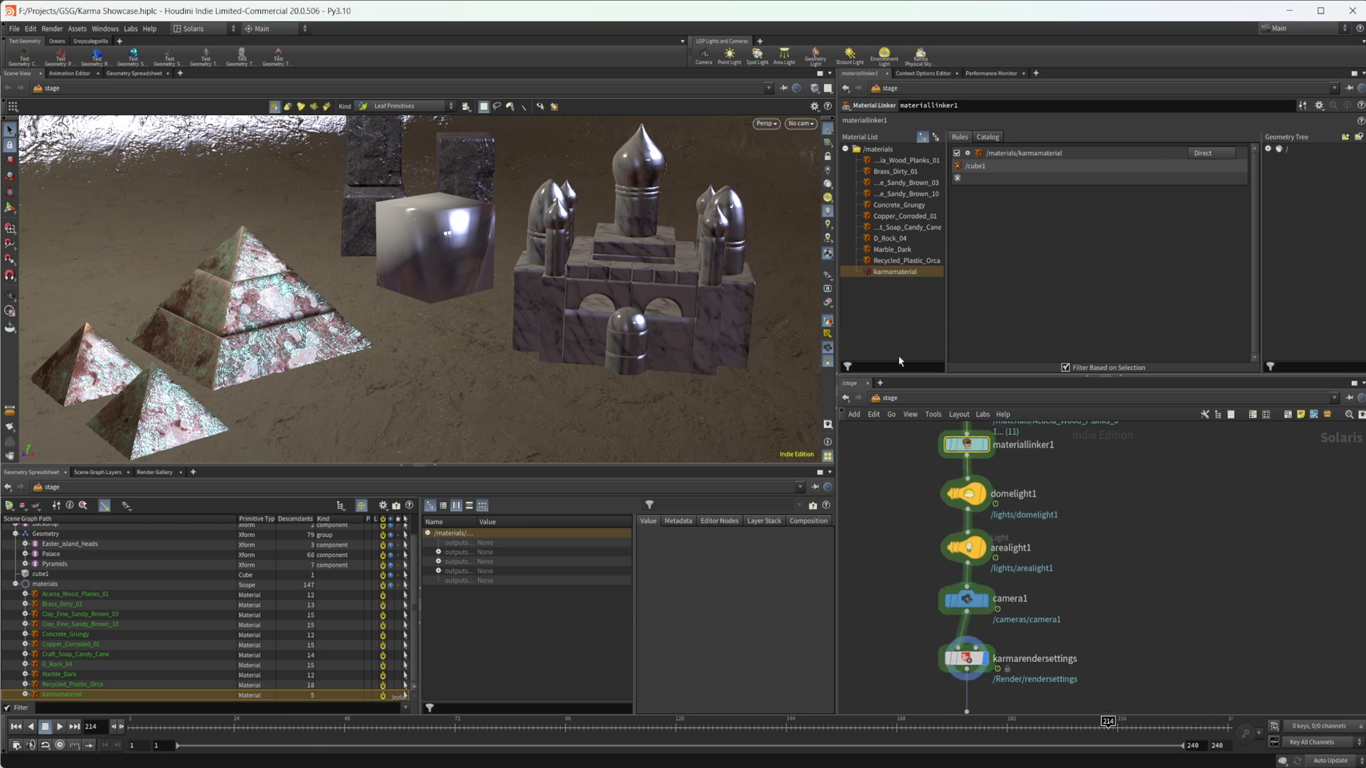
left_click(778, 123)
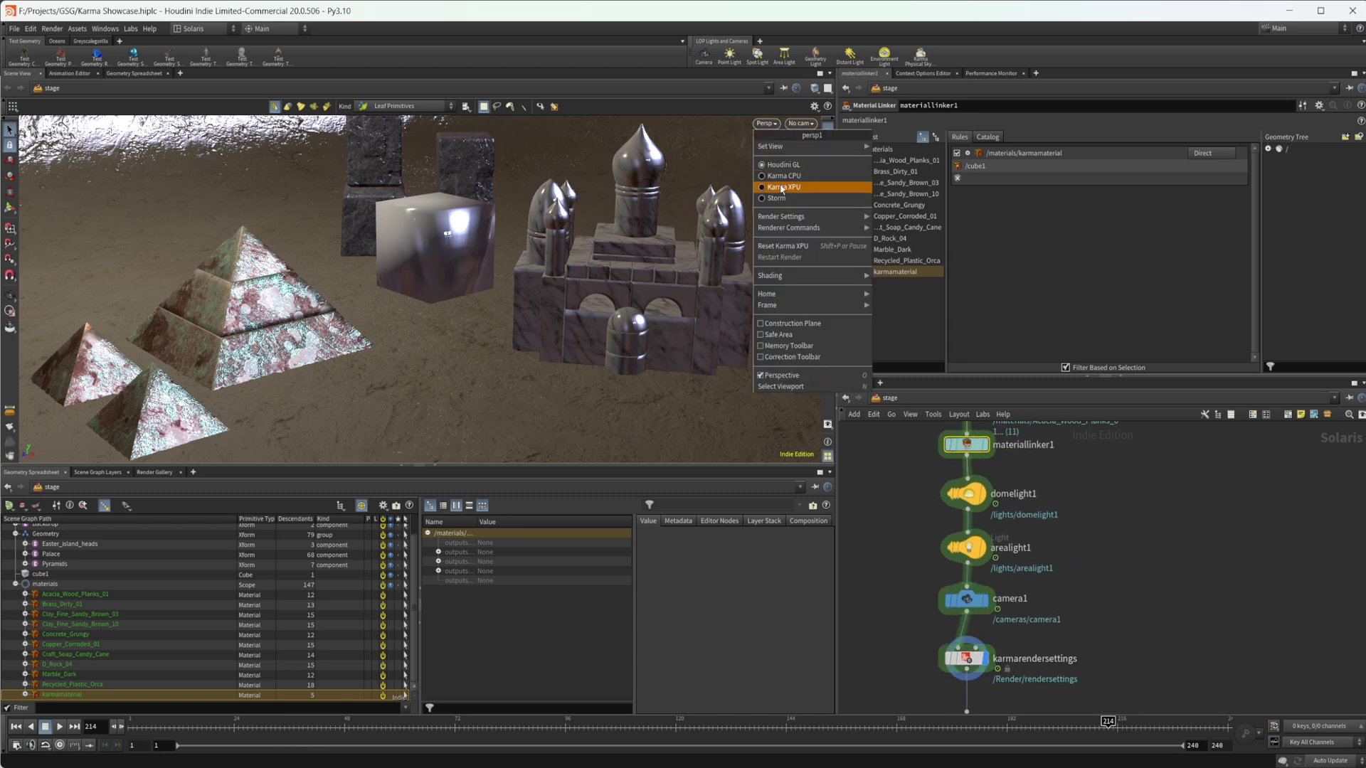
Step: Render the viewport with Karma XPU and dolly in toward the cube
key("Escape")
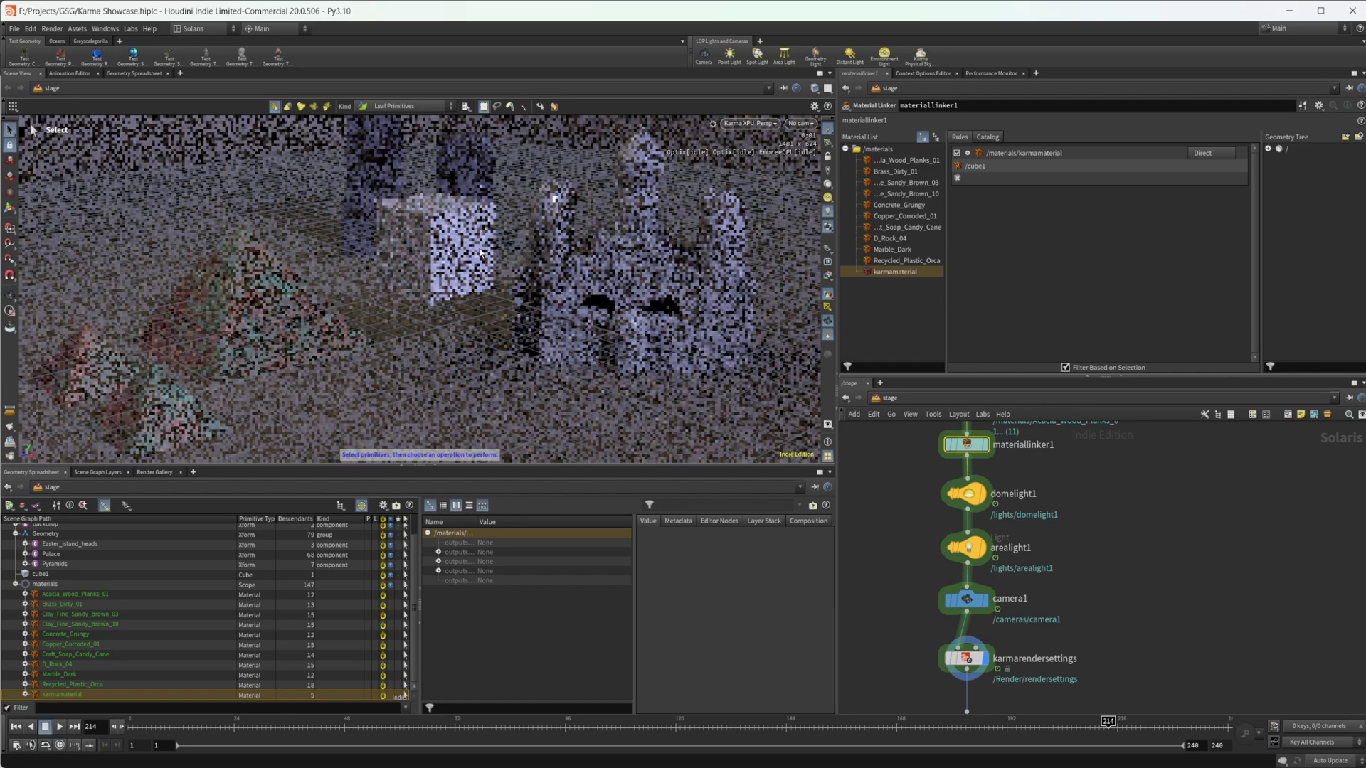
scroll(470, 243, "up", 2)
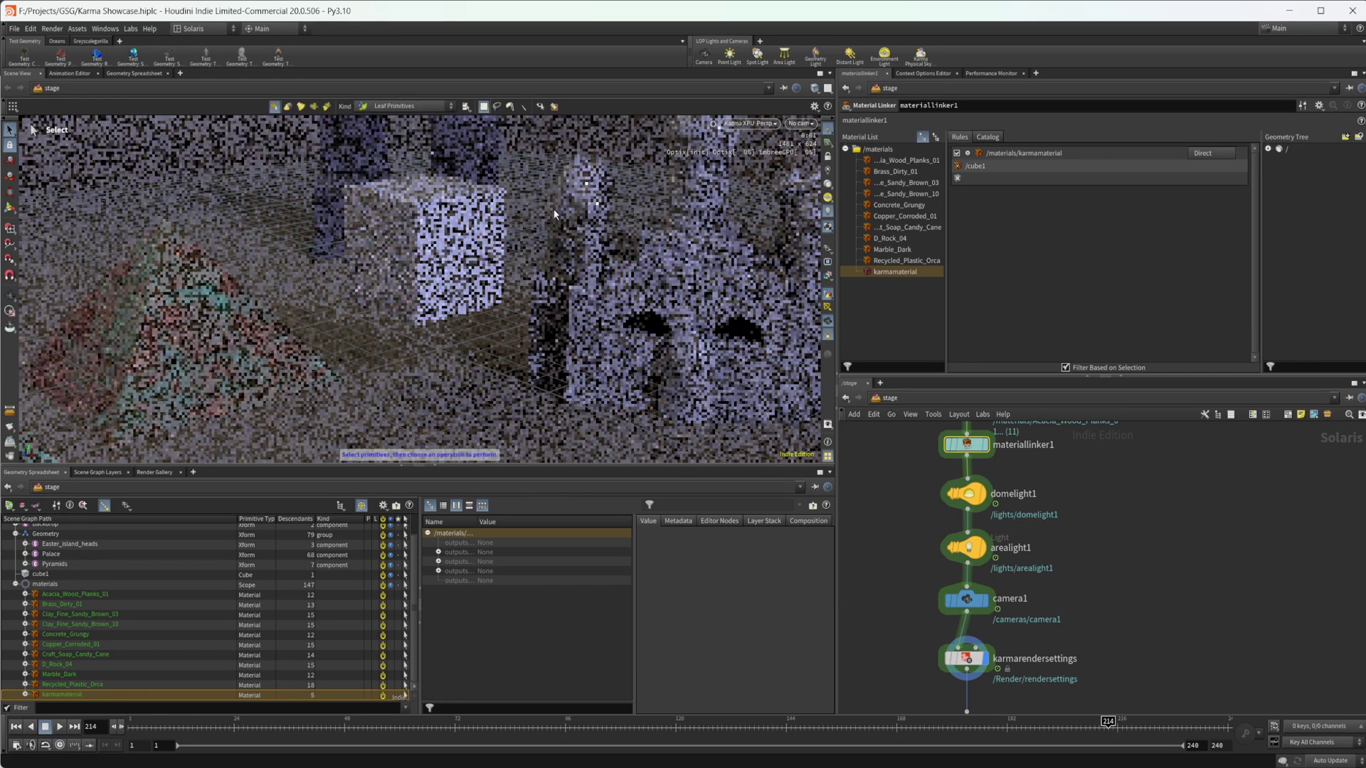
scroll(547, 216, "up", 2)
scroll(1094, 505, "up", 3)
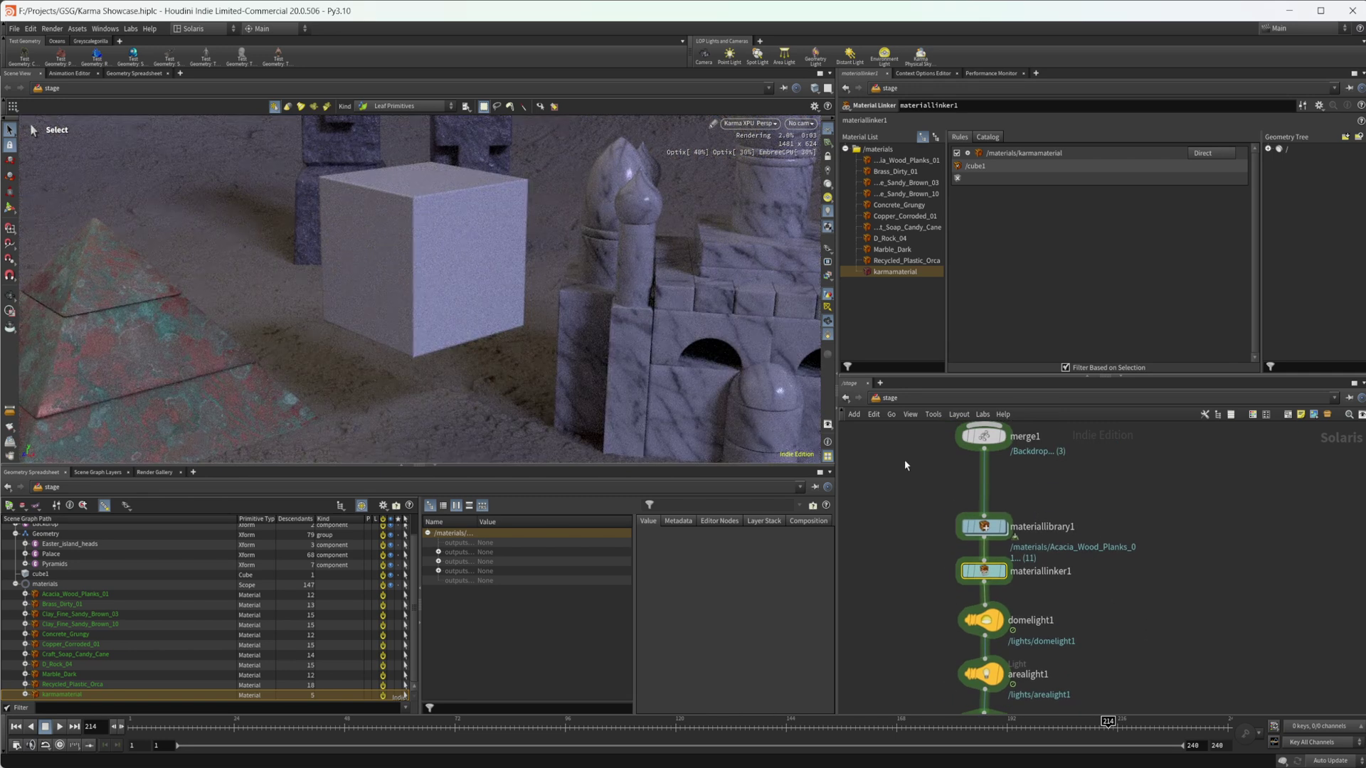
Step: Inside karmamaterial, set kma_roundededge1 Radius to 0.1, then restore it to 0.01
double_click(986, 532)
double_click(925, 484)
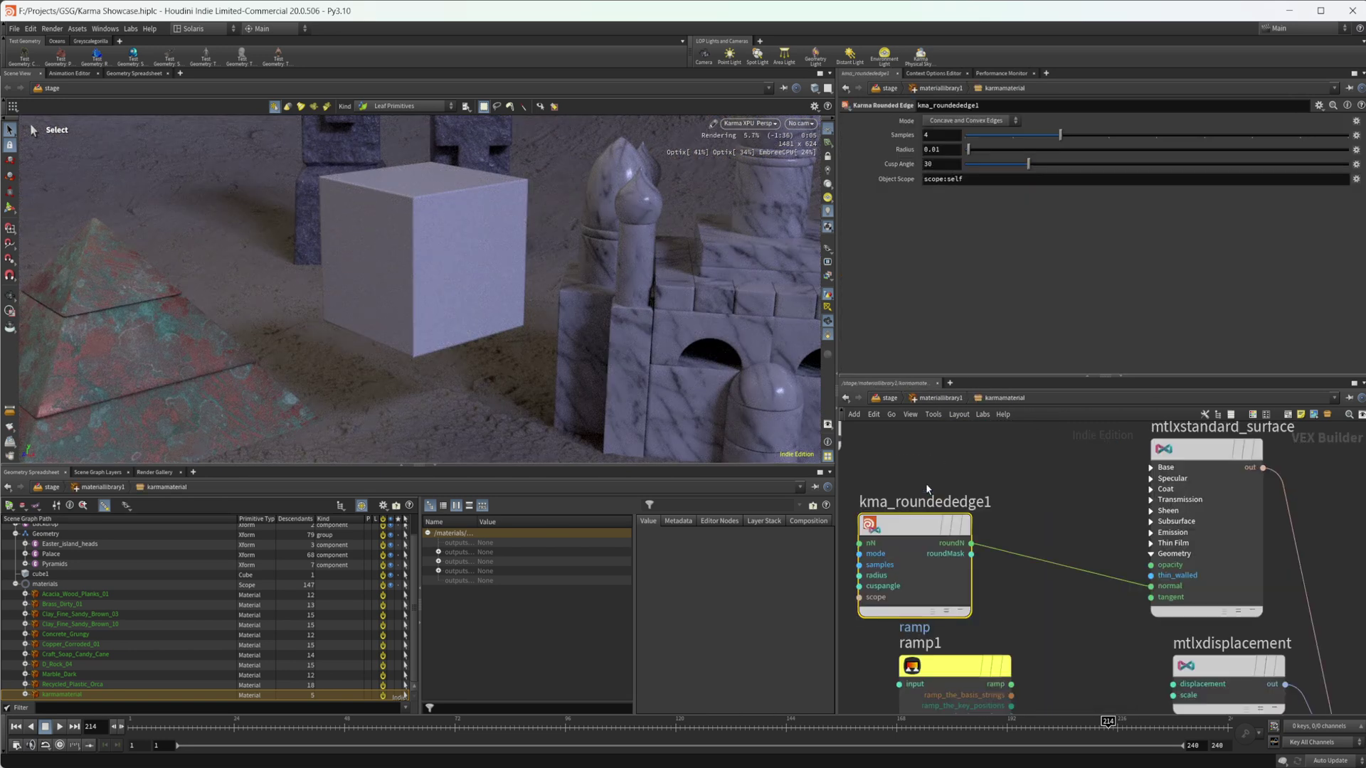
left_click(958, 150)
type("1")
key("Return")
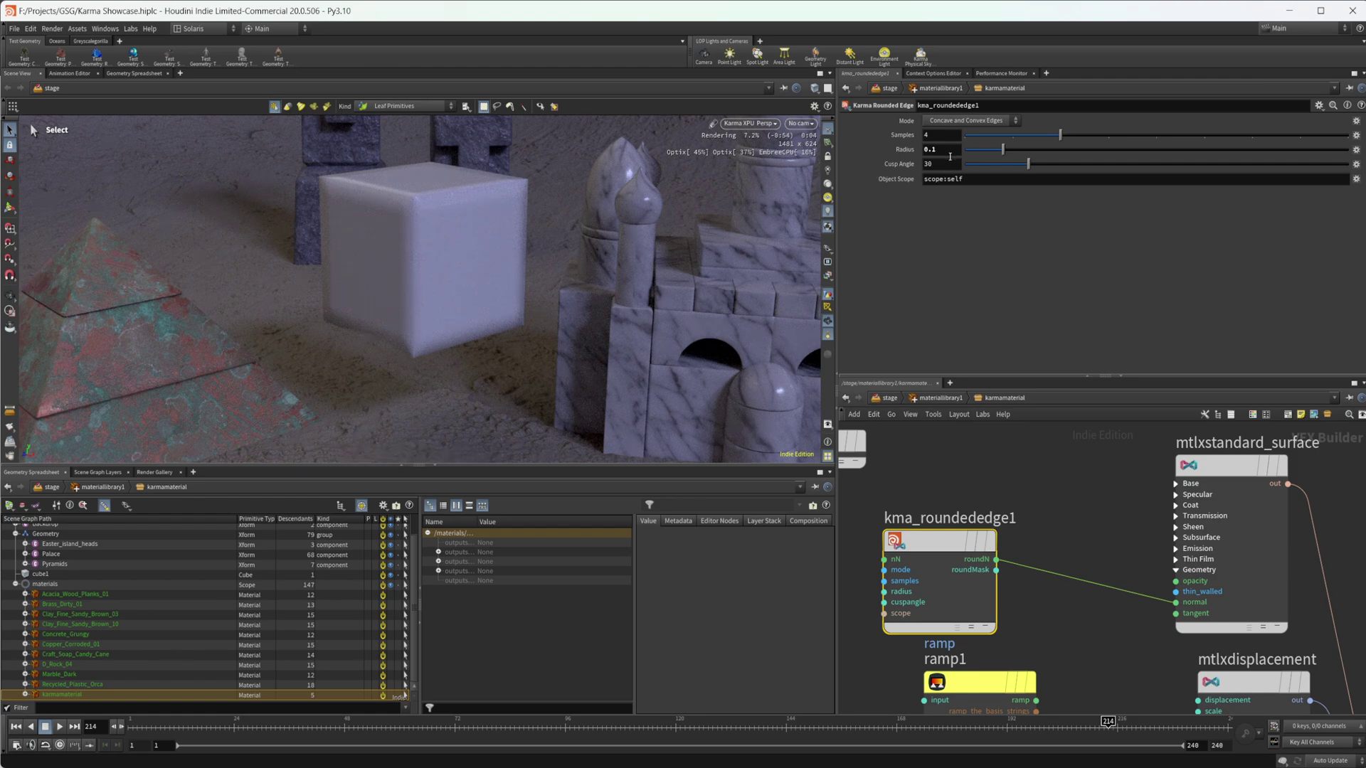
left_click(948, 152)
type("01")
key("Return")
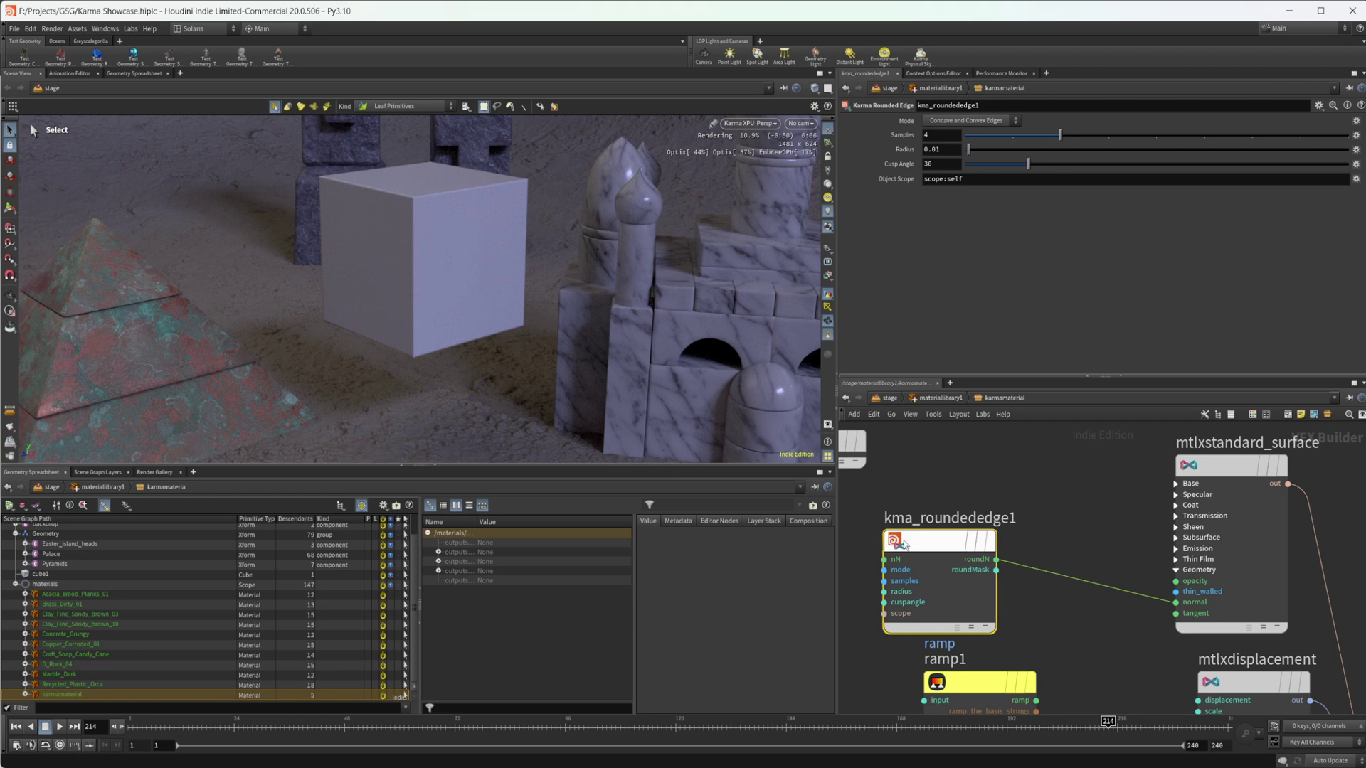
Step: Switch the viewport to Houdini GL and cut the roundN-to-normal wire
left_click(749, 123)
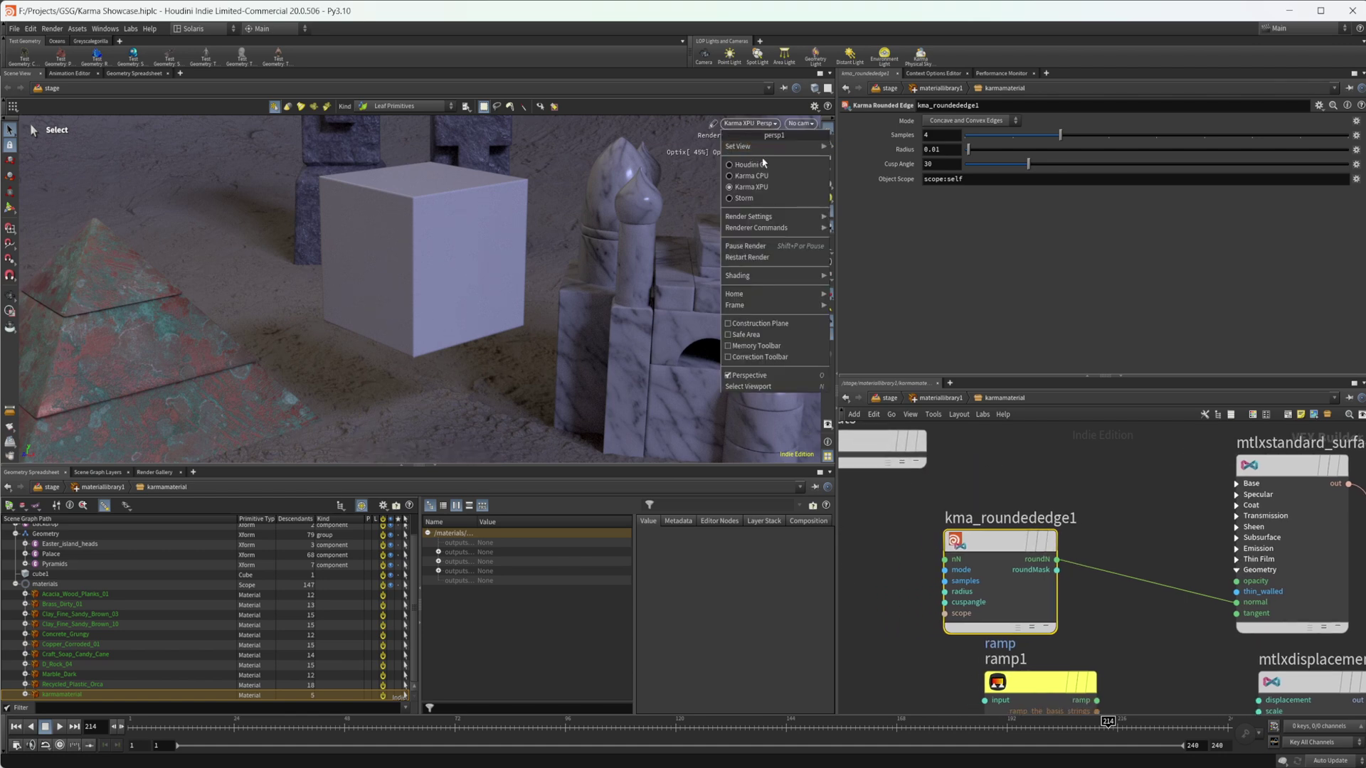
left_click(751, 164)
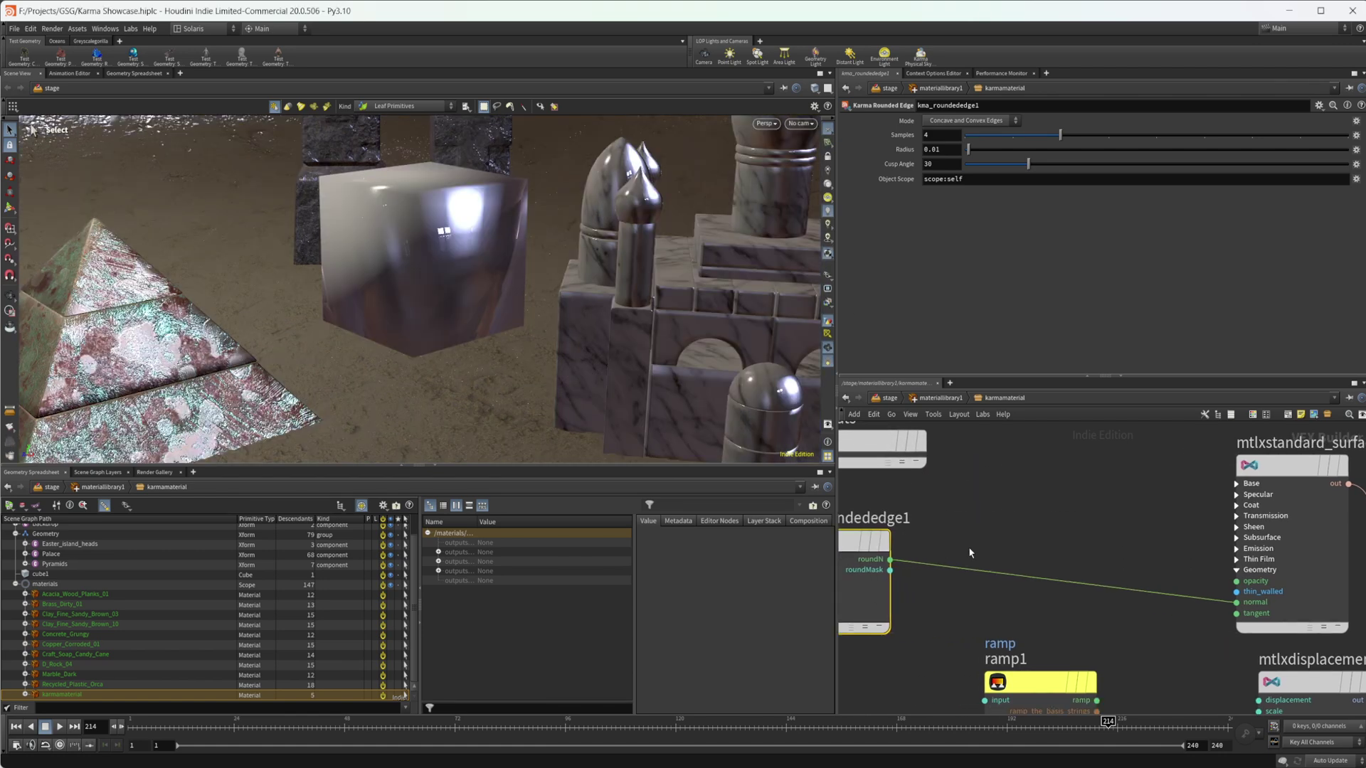
left_click_drag(974, 622, 1006, 545)
Step: Add a Karma Voronoi Noise 2D node and move it higher in the network
key("Tab")
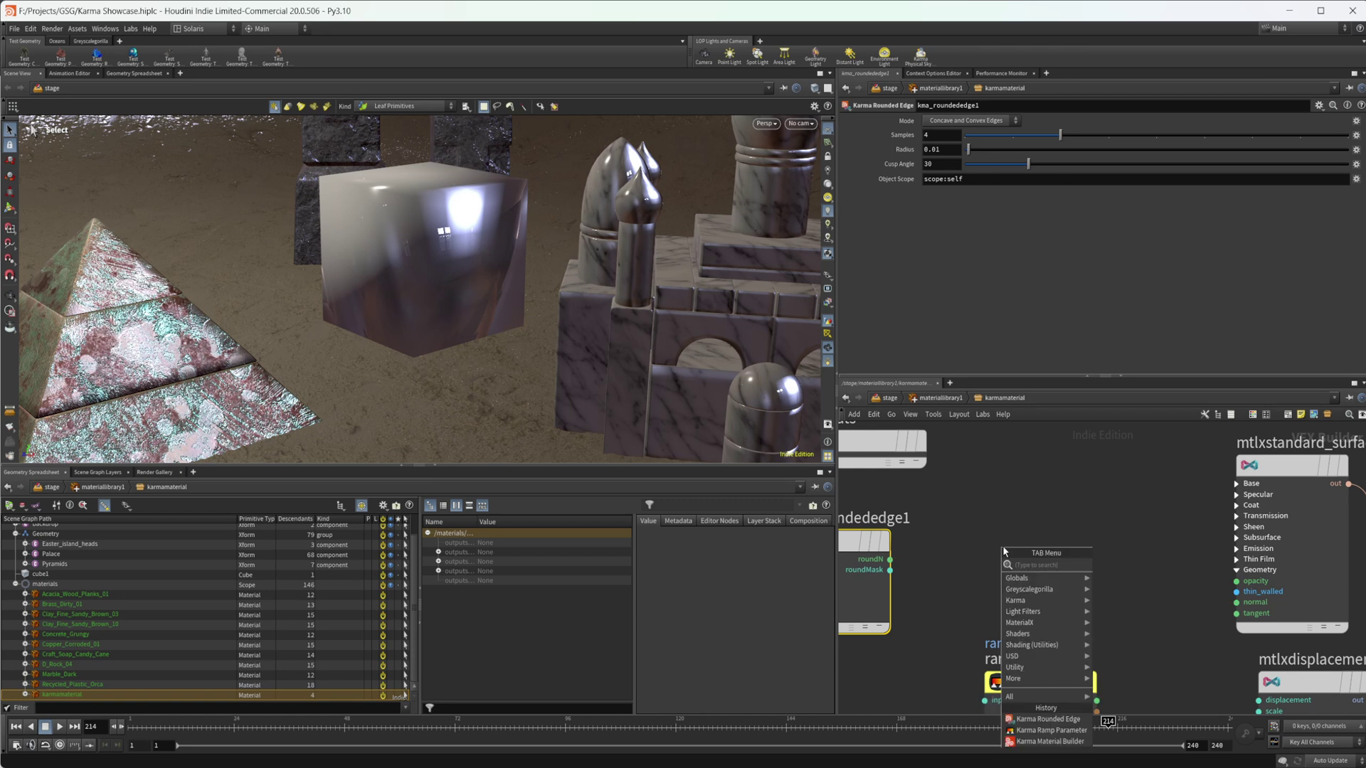
type("vor")
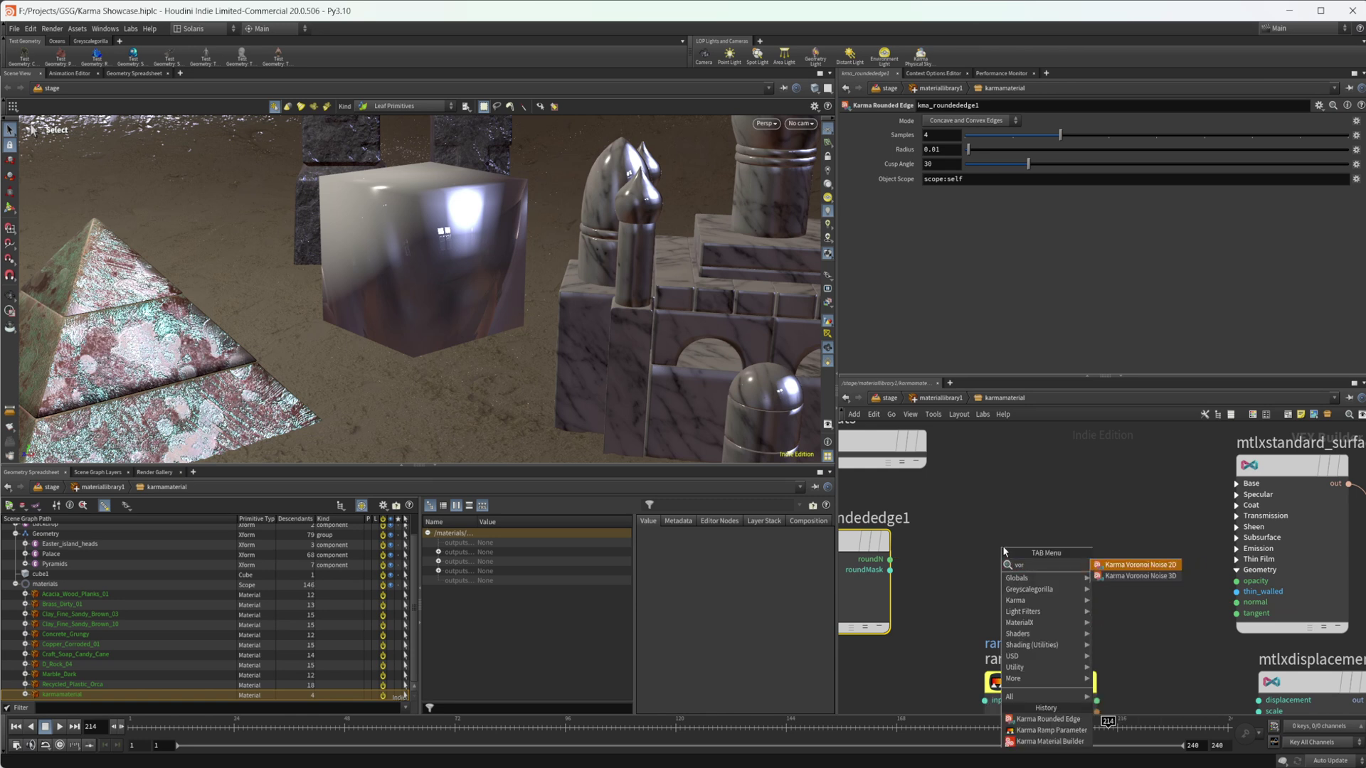
key("Return")
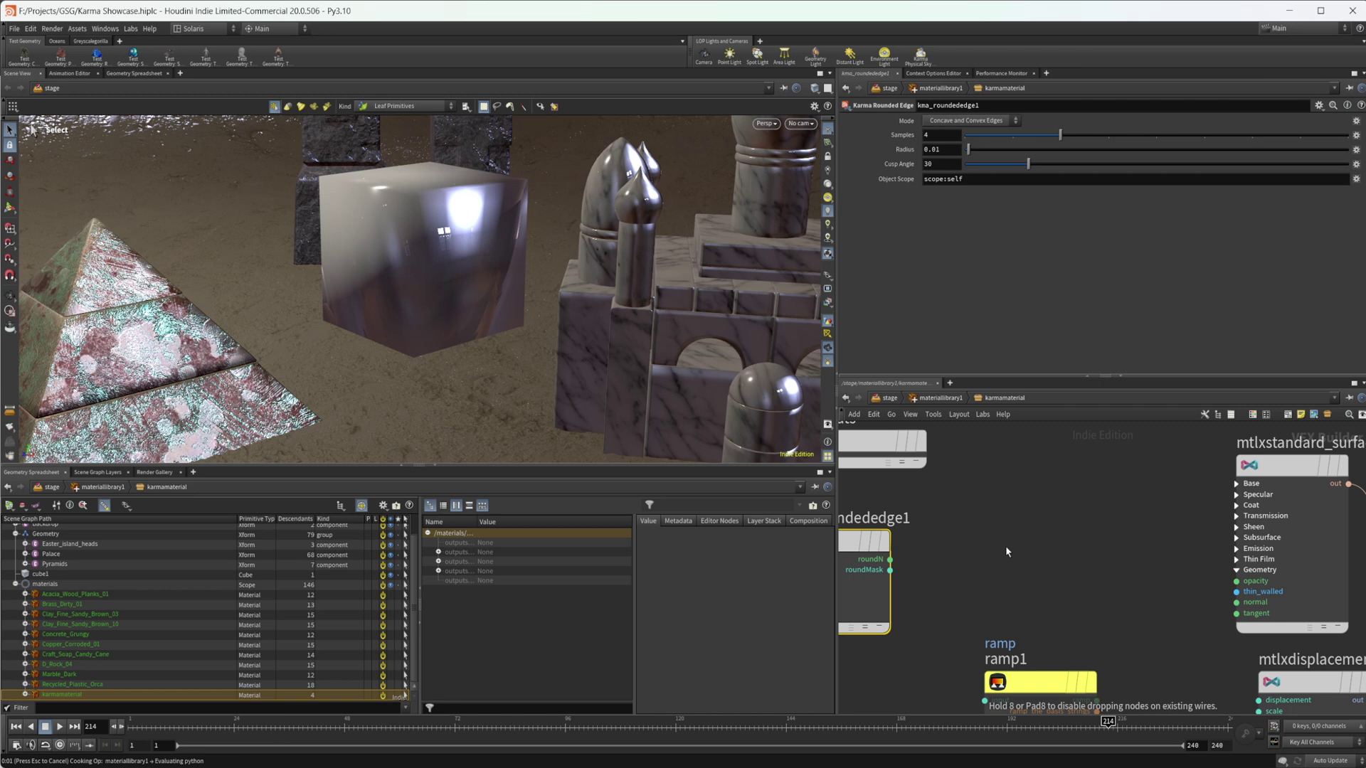
left_click(1006, 545)
left_click_drag(972, 526, 980, 441)
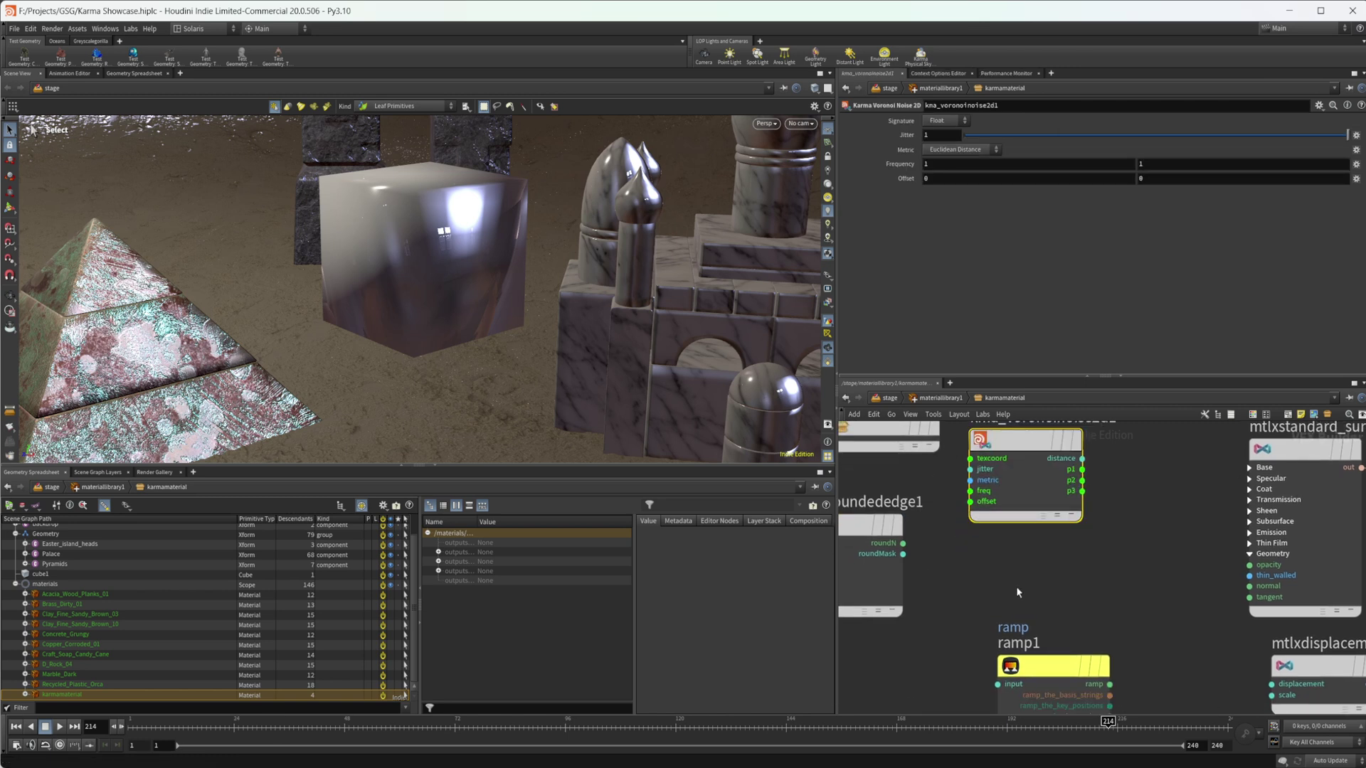
Step: Add a Karma Voronoi Noise 3D node below it, then move inputs and kma_roundededge1 up
key("Tab")
type("vo")
key("Return")
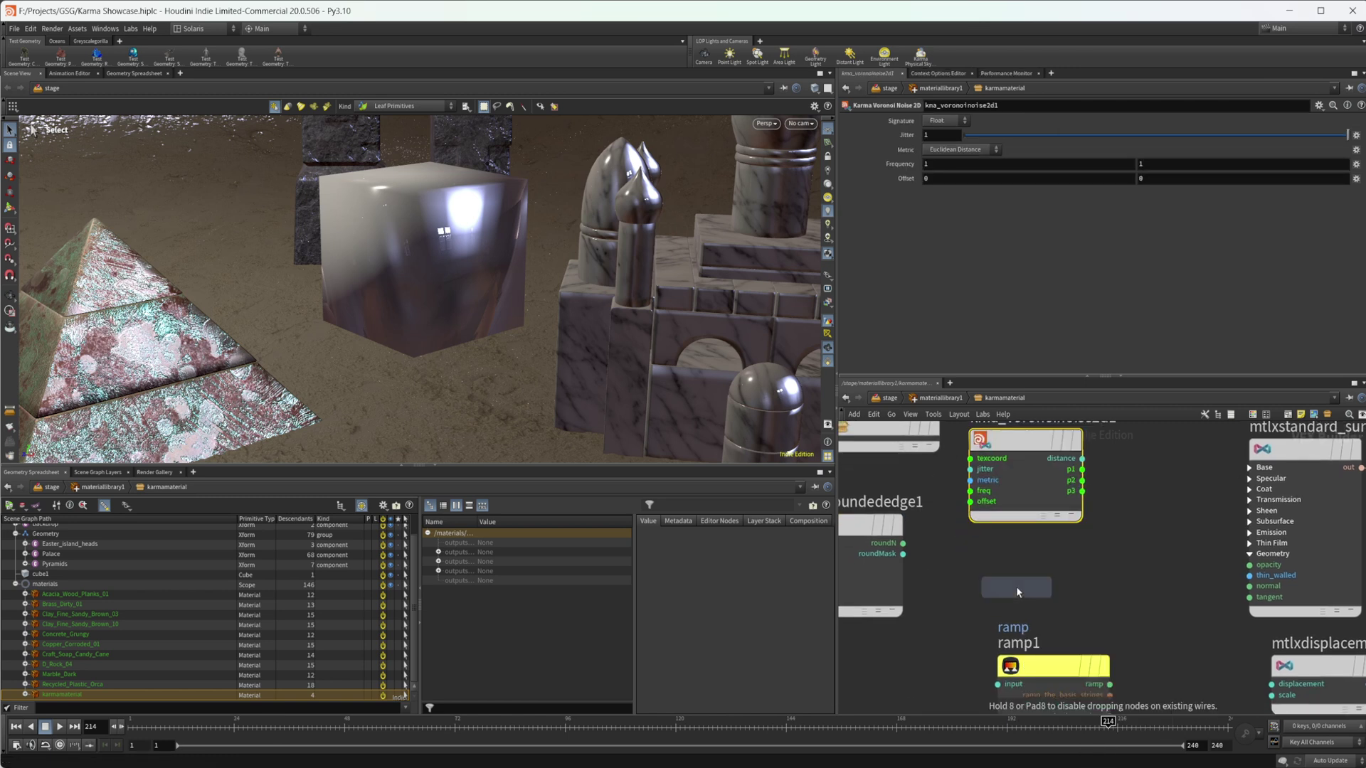
left_click(1016, 586)
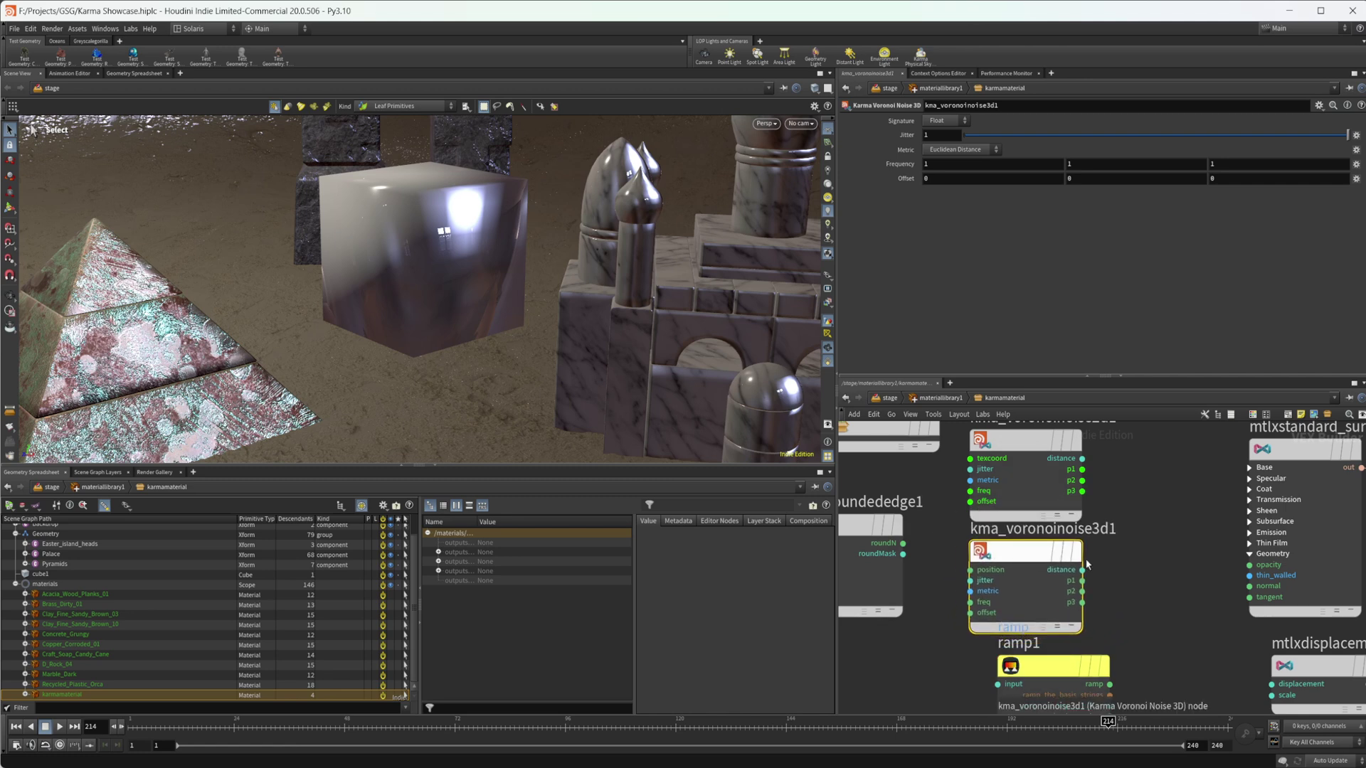
scroll(1155, 553, "down", 3)
scroll(1155, 552, "down", 2)
left_click_drag(1023, 492, 1015, 454)
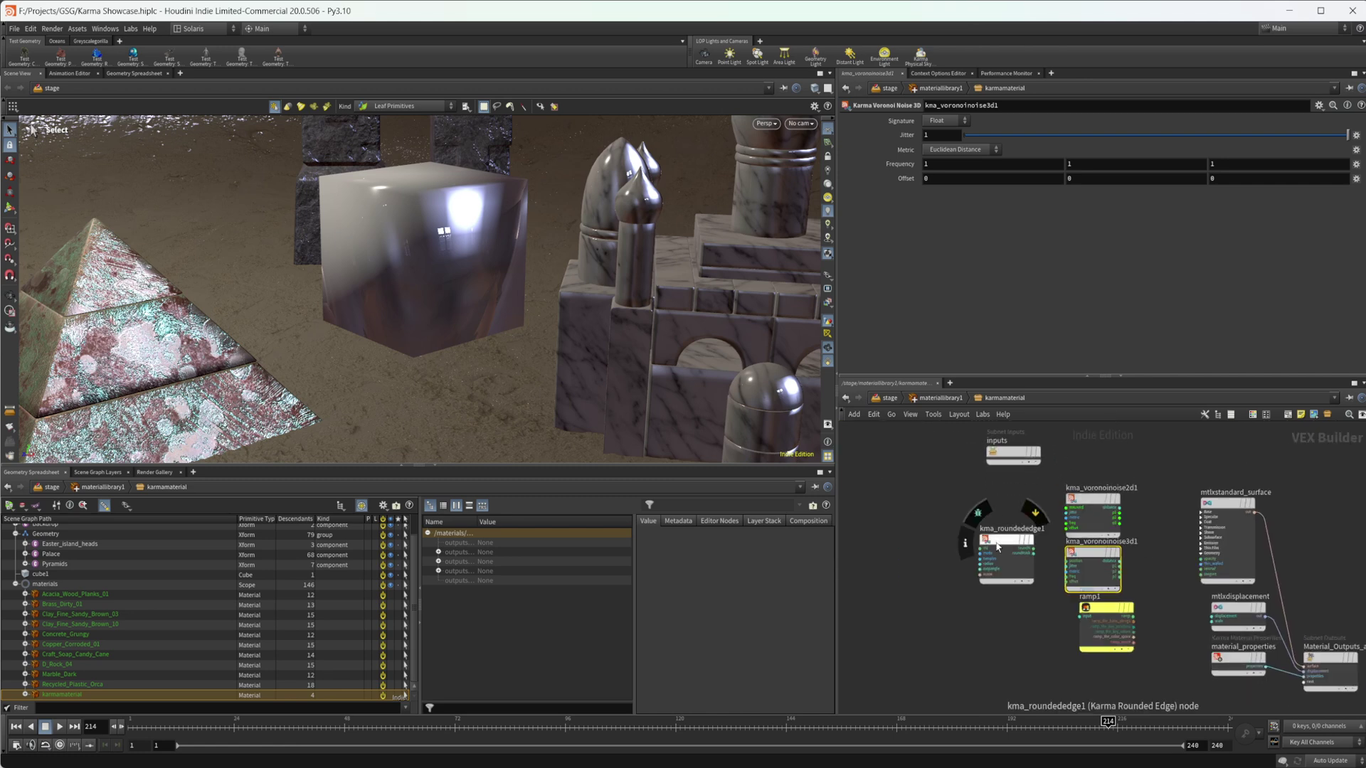
left_click_drag(995, 545, 900, 450)
Step: Add an MtlX Circles2D node (hmtlxcircles2d1) and position it in the network
key("Tab")
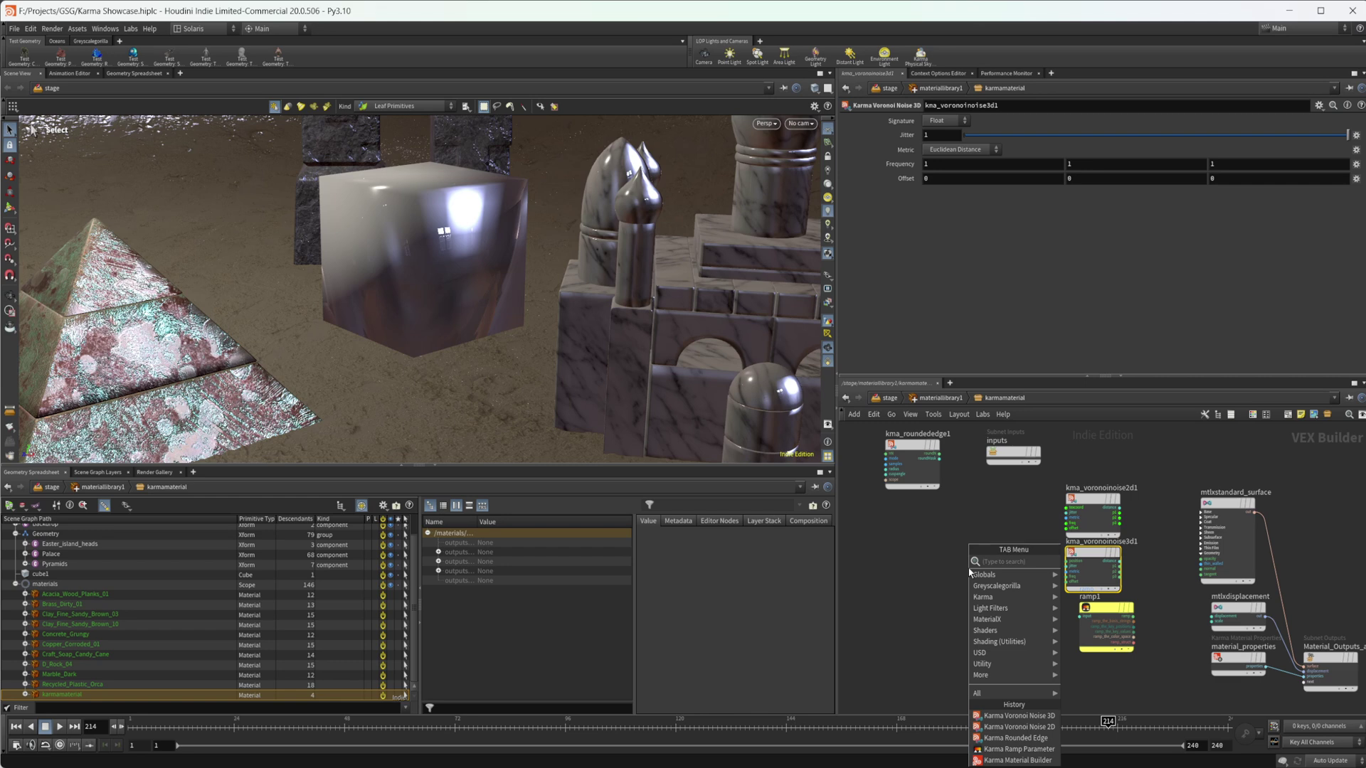
type("circ")
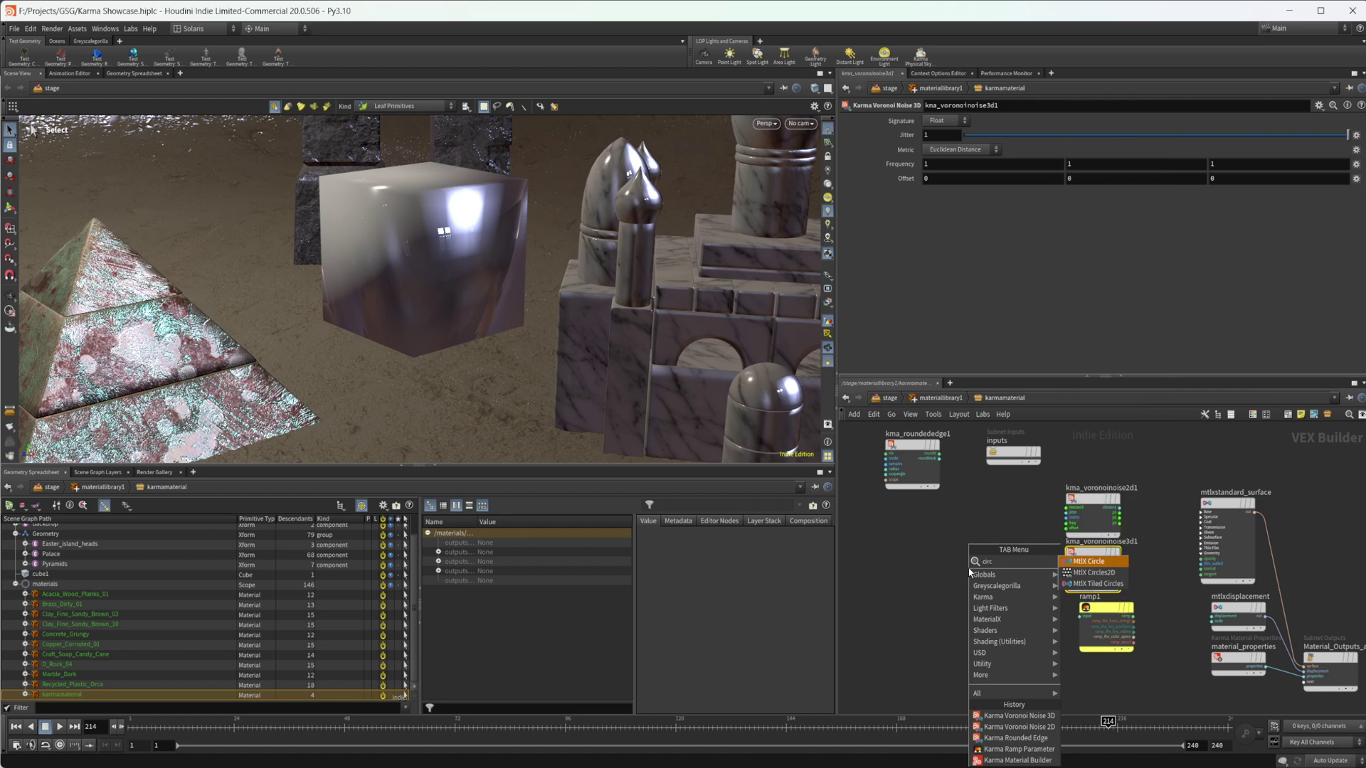
key("Down")
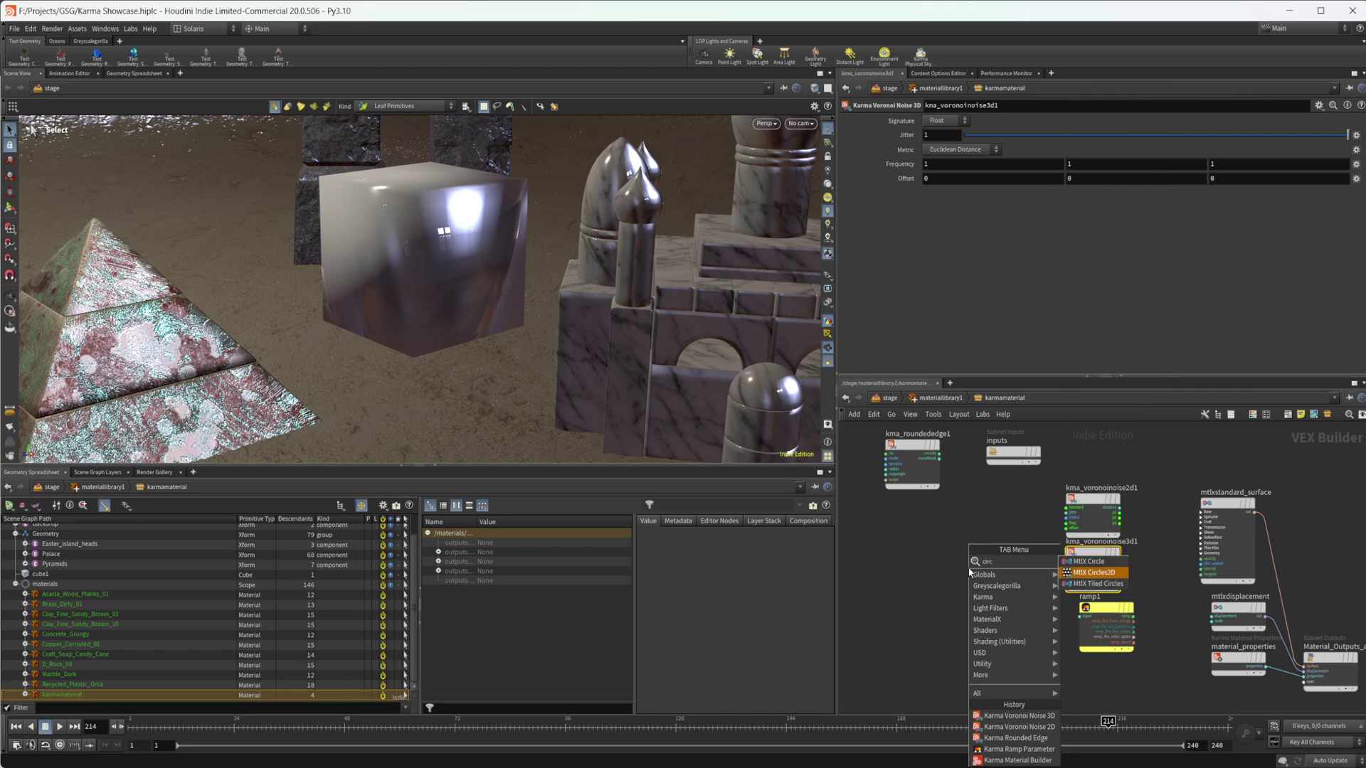
key("Return")
left_click(947, 565)
scroll(942, 563, "up", 3)
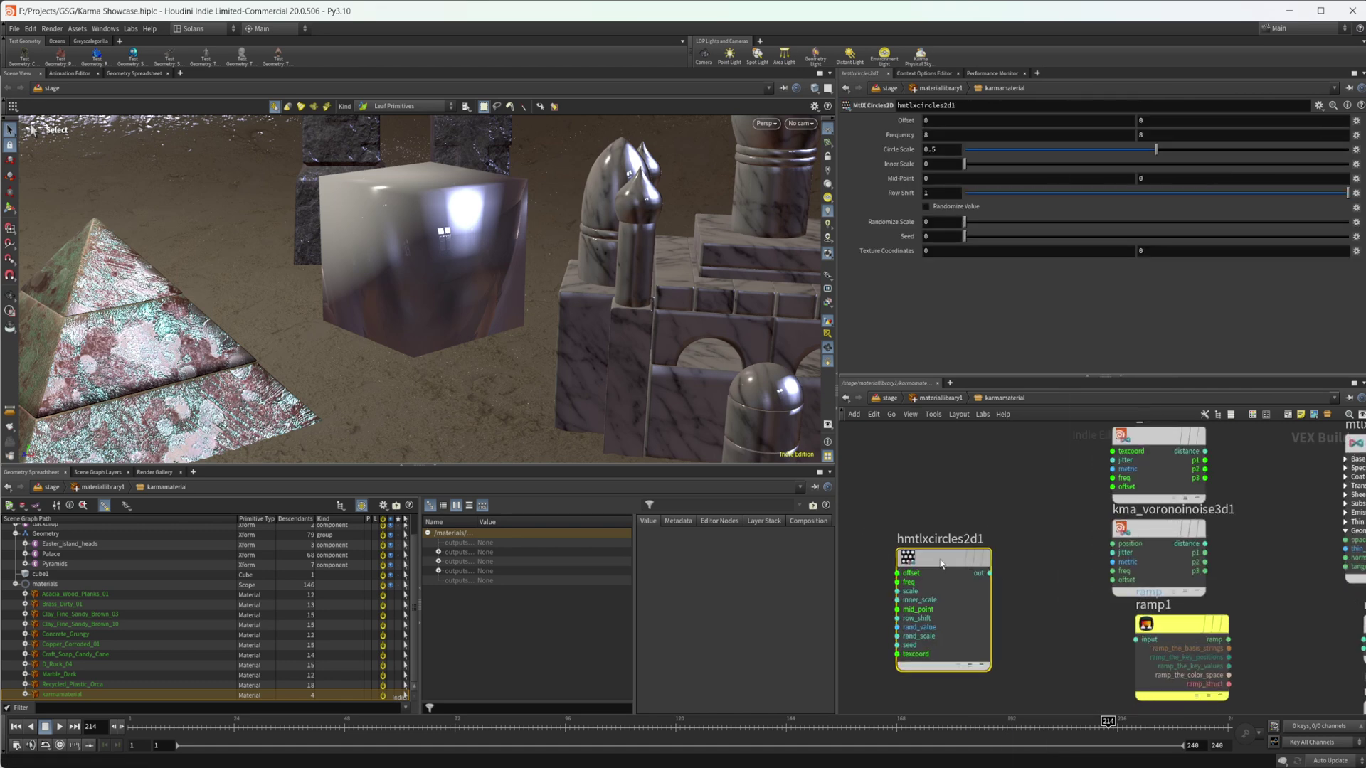
left_click_drag(941, 564, 976, 490)
middle_click_drag(976, 490, 927, 541)
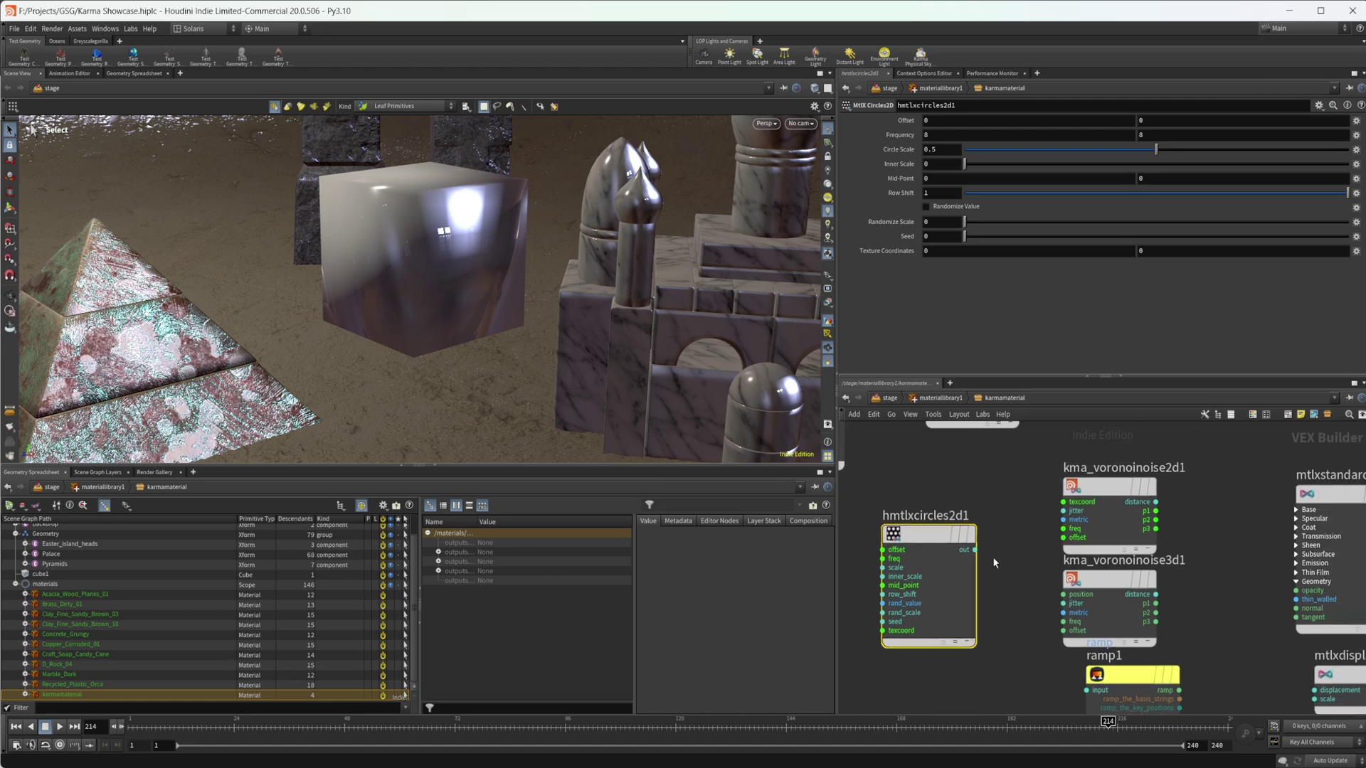
scroll(1000, 604, "down", 1)
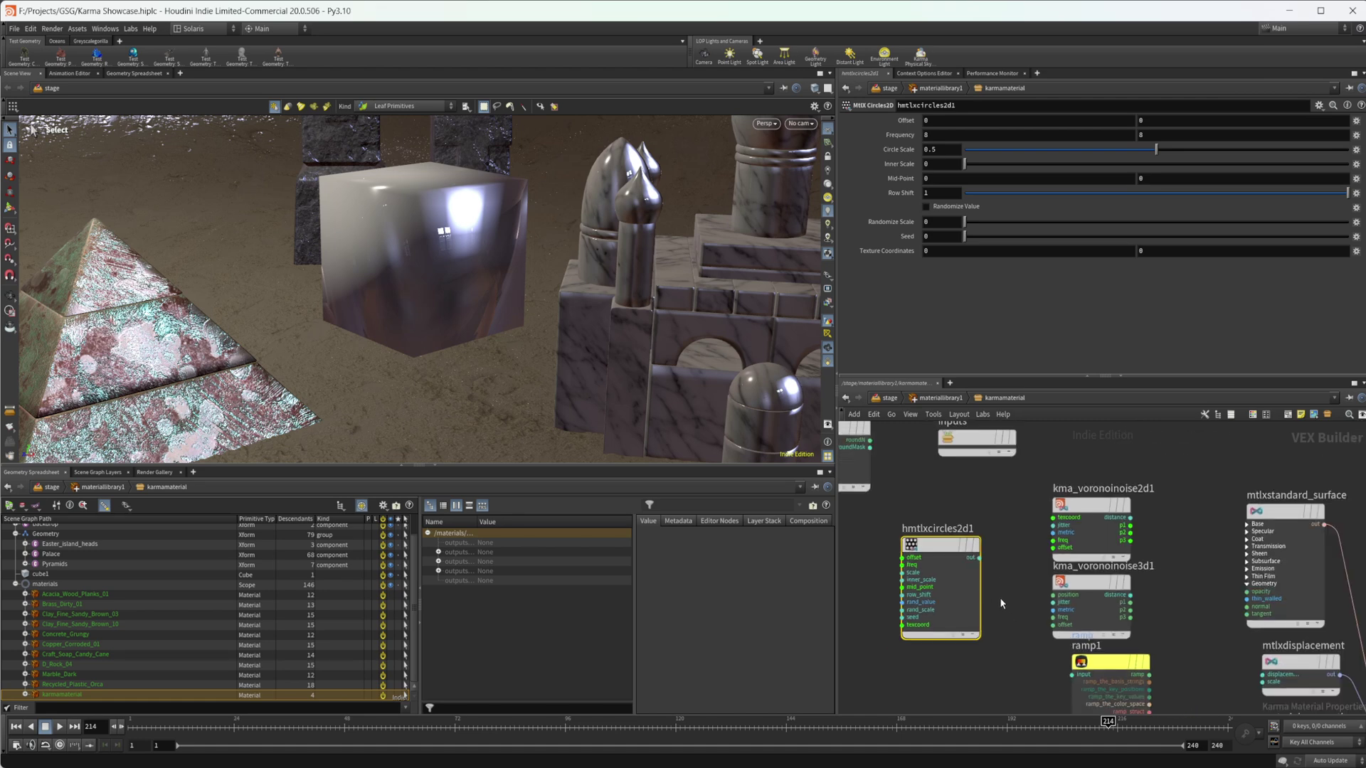
Step: Wire the circles output into mtlxstandard_surface's Base input
left_click(1247, 525)
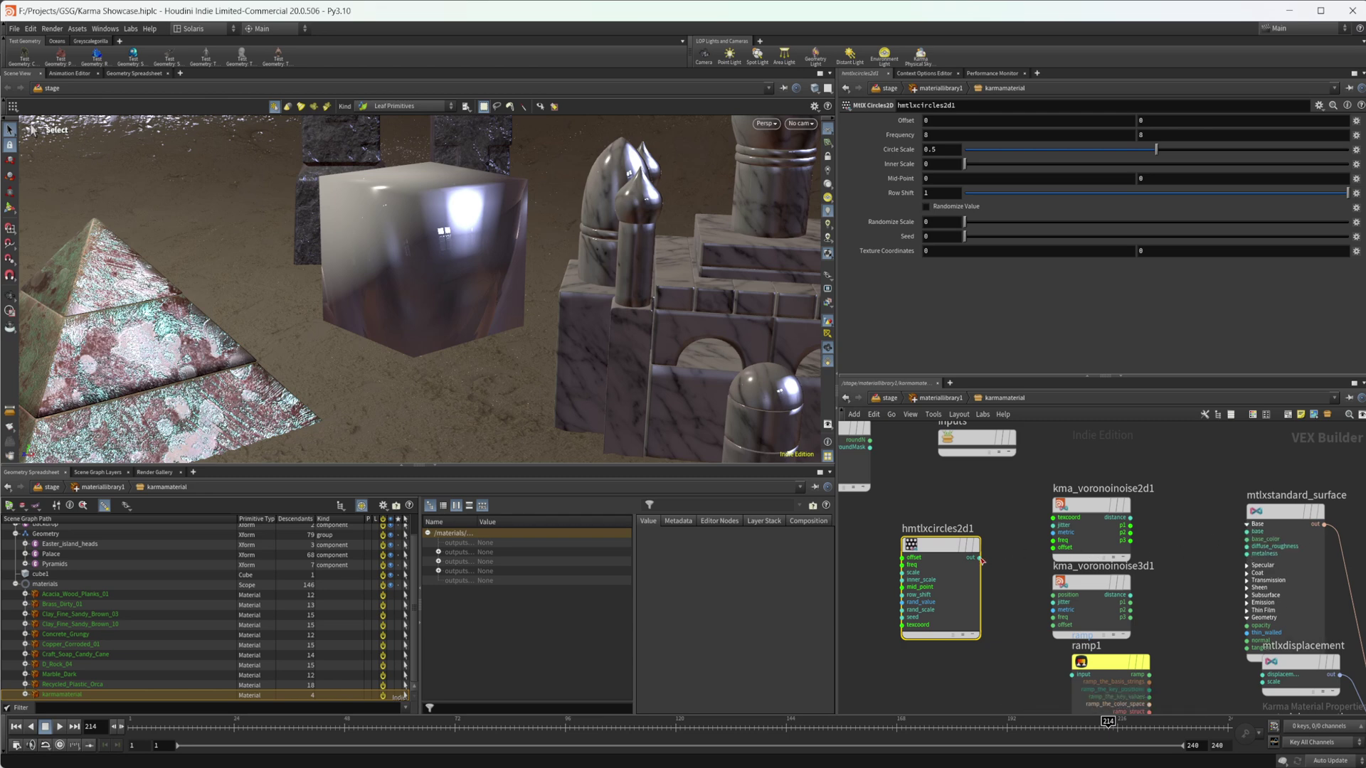
left_click_drag(980, 558, 1228, 542)
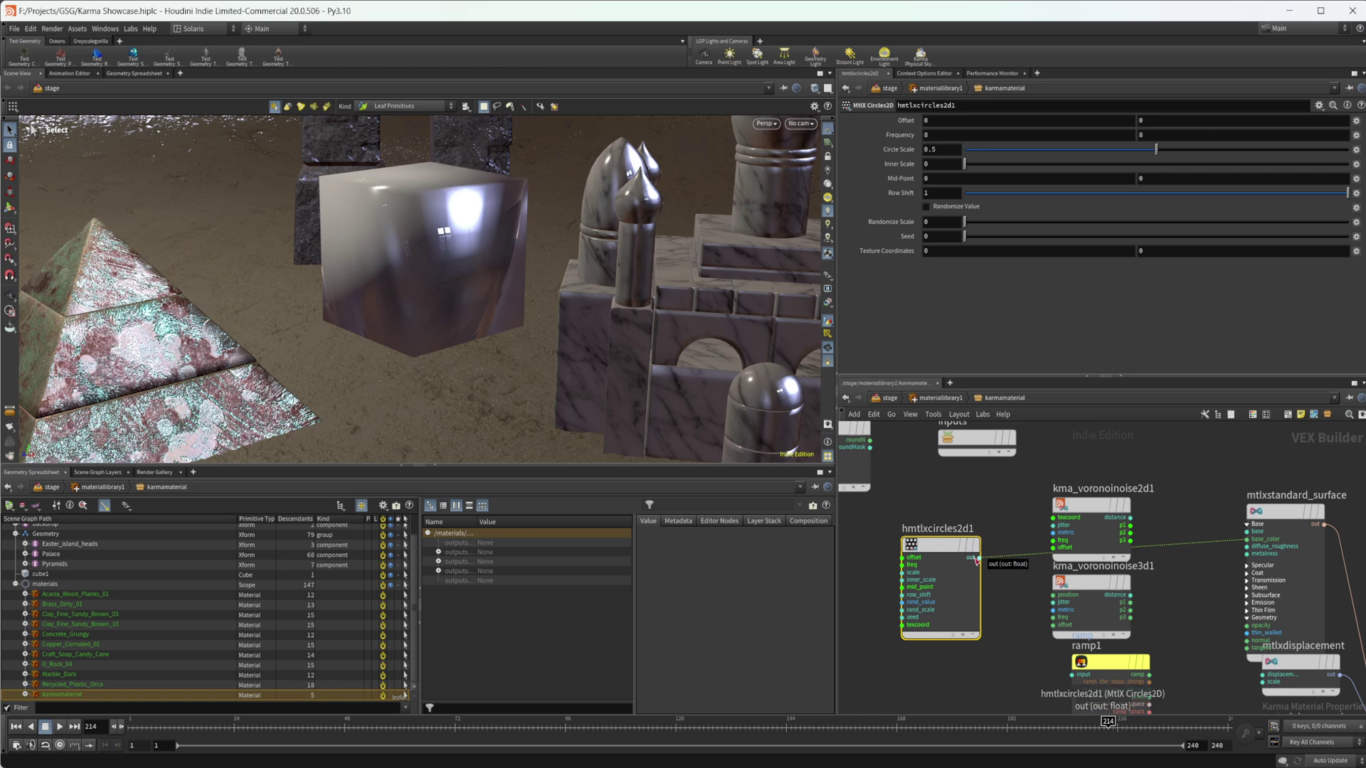
left_click(1003, 548)
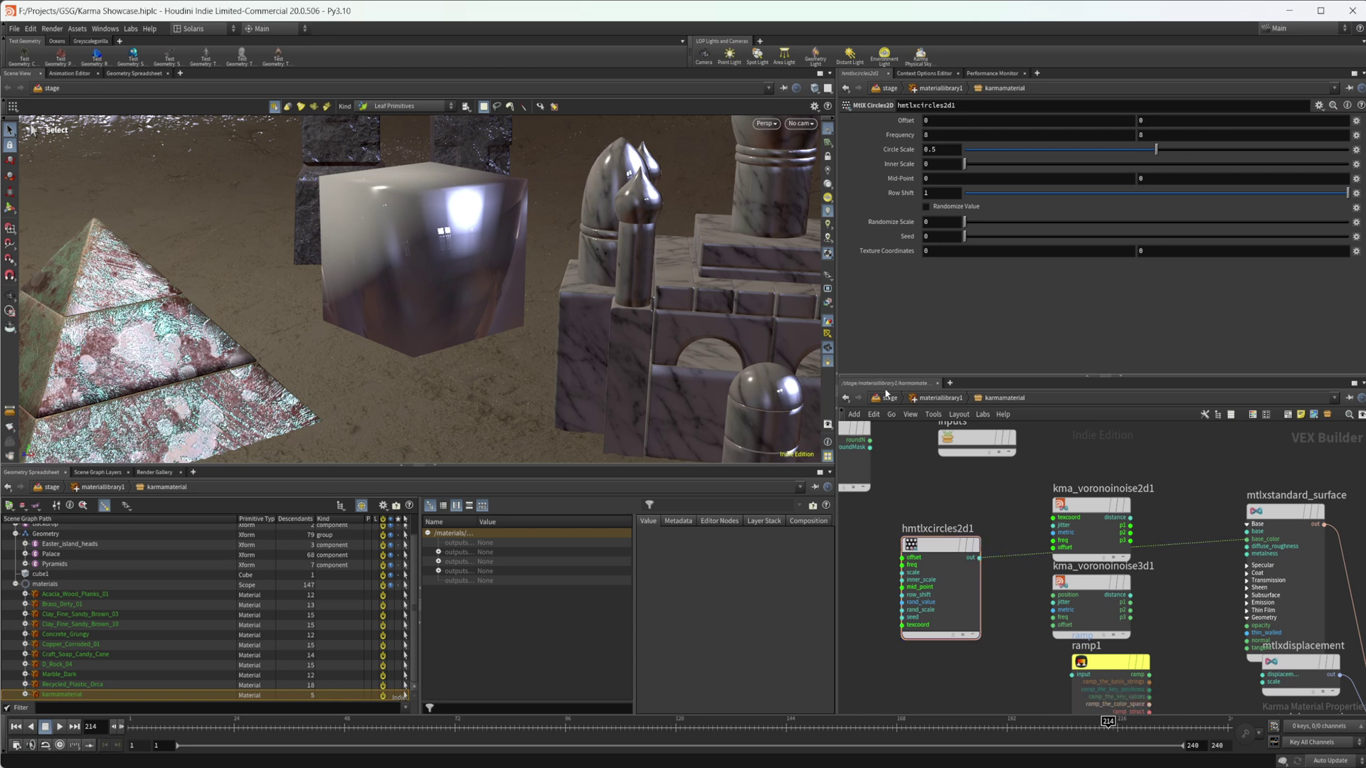
Step: Switch the viewport to Karma XPU and raise Circle Scale to 0.838
left_click(768, 123)
left_click(783, 187)
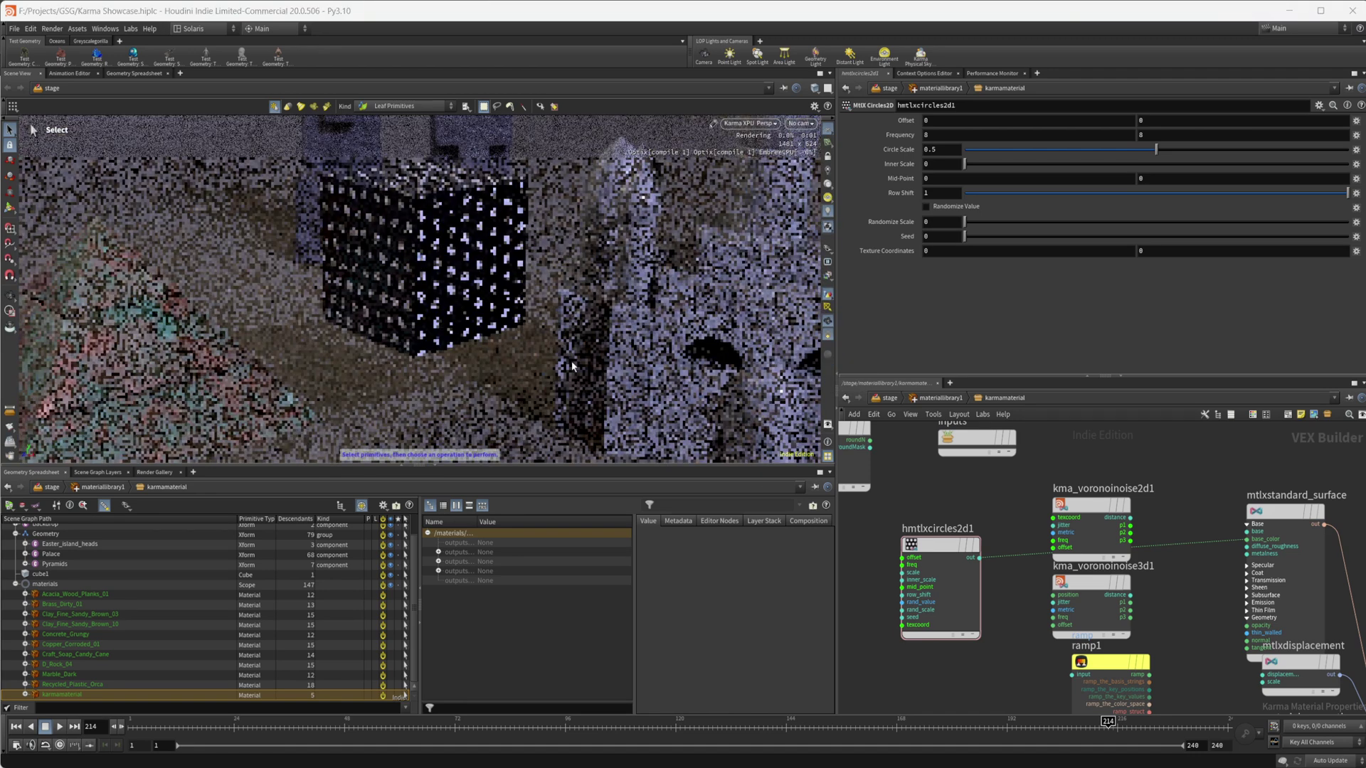
left_click_drag(940, 555, 917, 520)
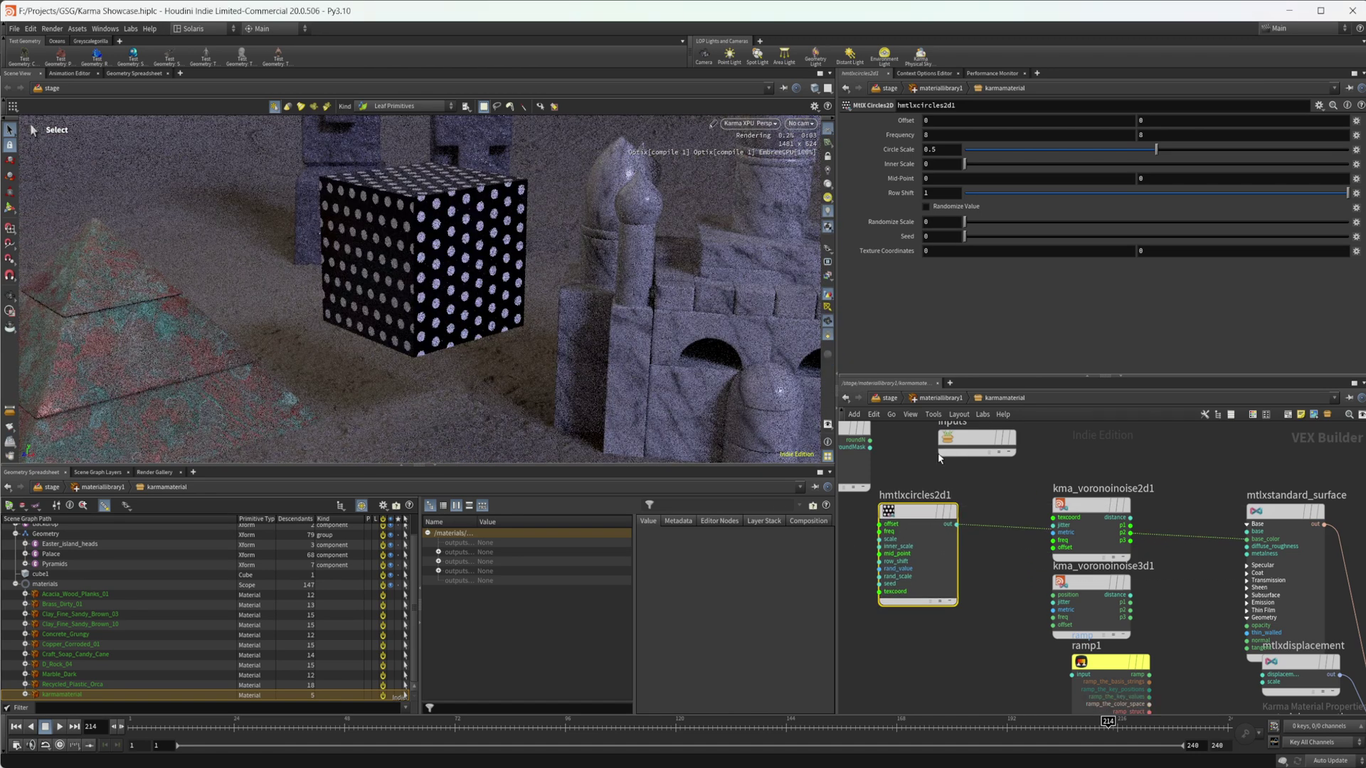
left_click_drag(1192, 160, 1284, 163)
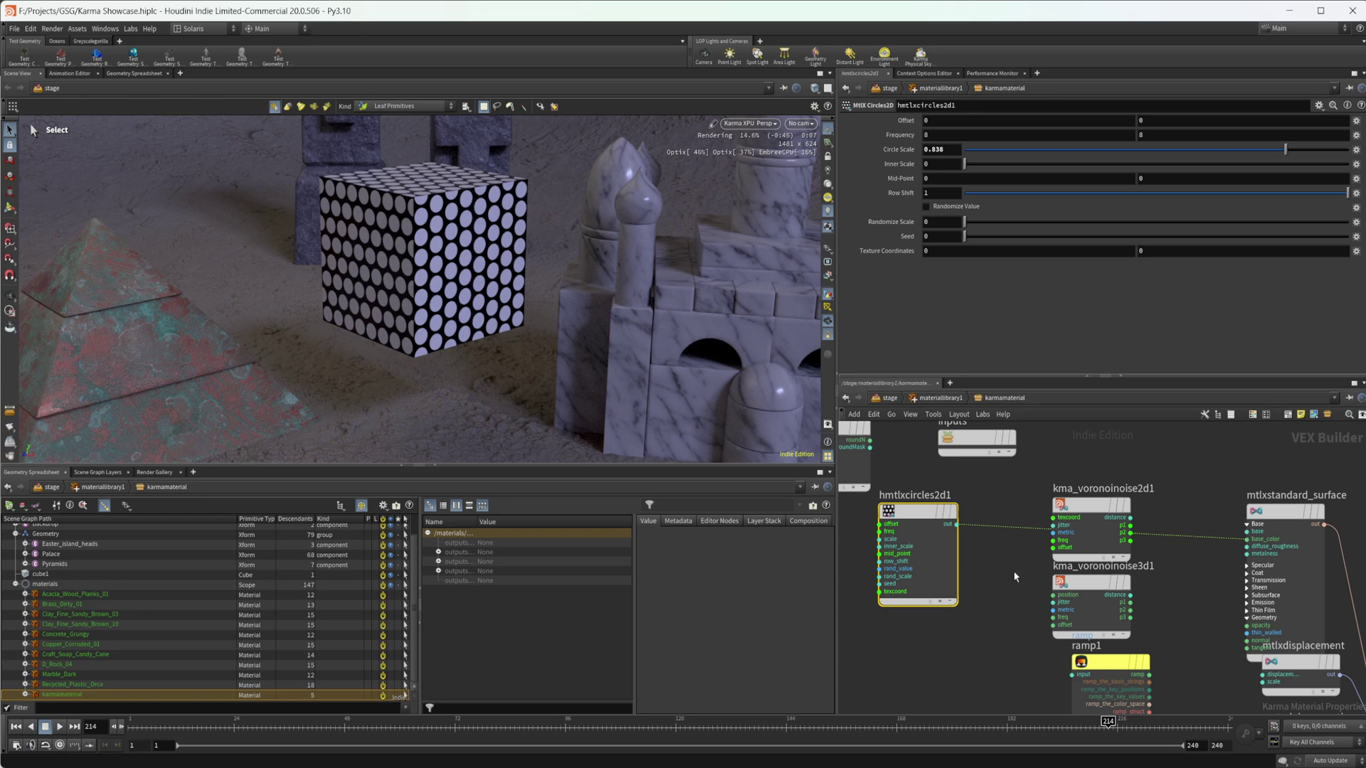
Step: Pan the network and reposition hmtlxcircles2d1 higher up
middle_click_drag(1015, 577, 1054, 632)
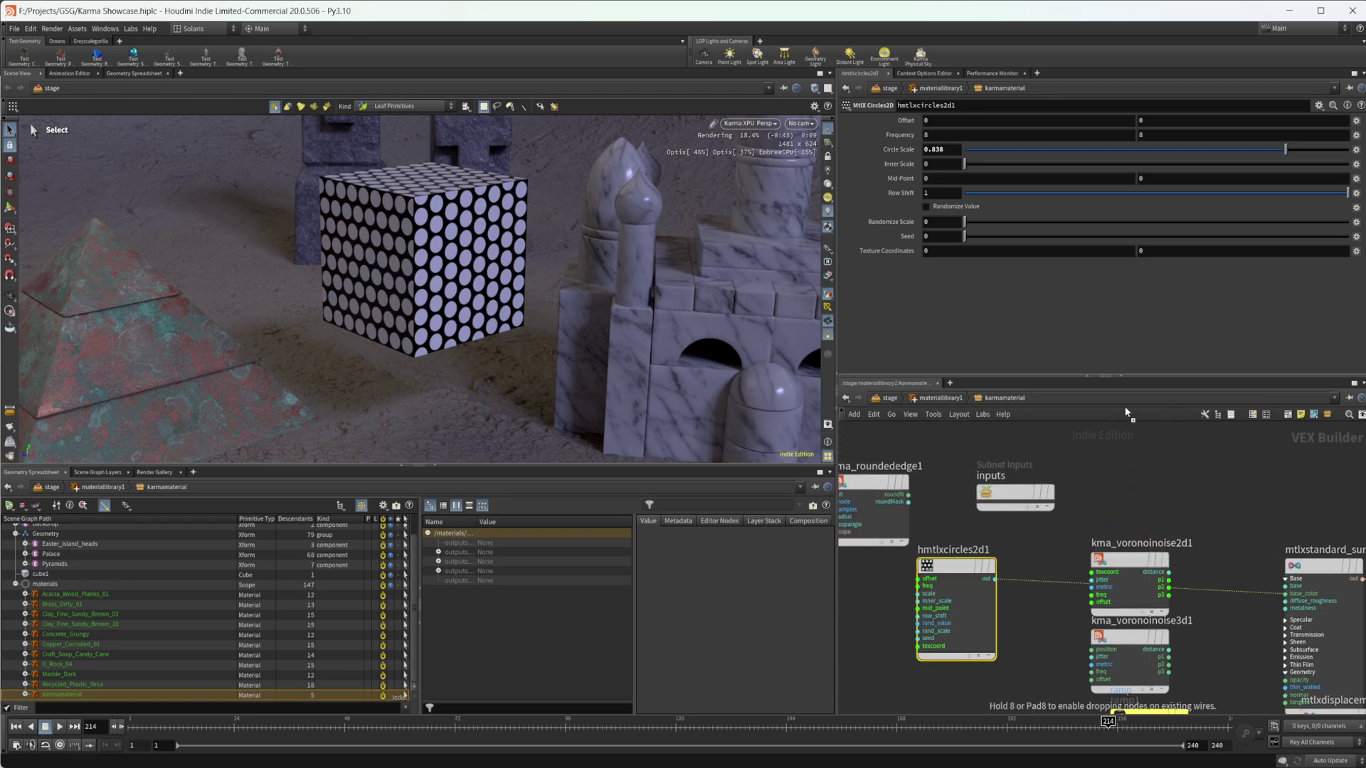
left_click_drag(1126, 413, 1130, 461)
middle_click_drag(1131, 450, 1093, 484)
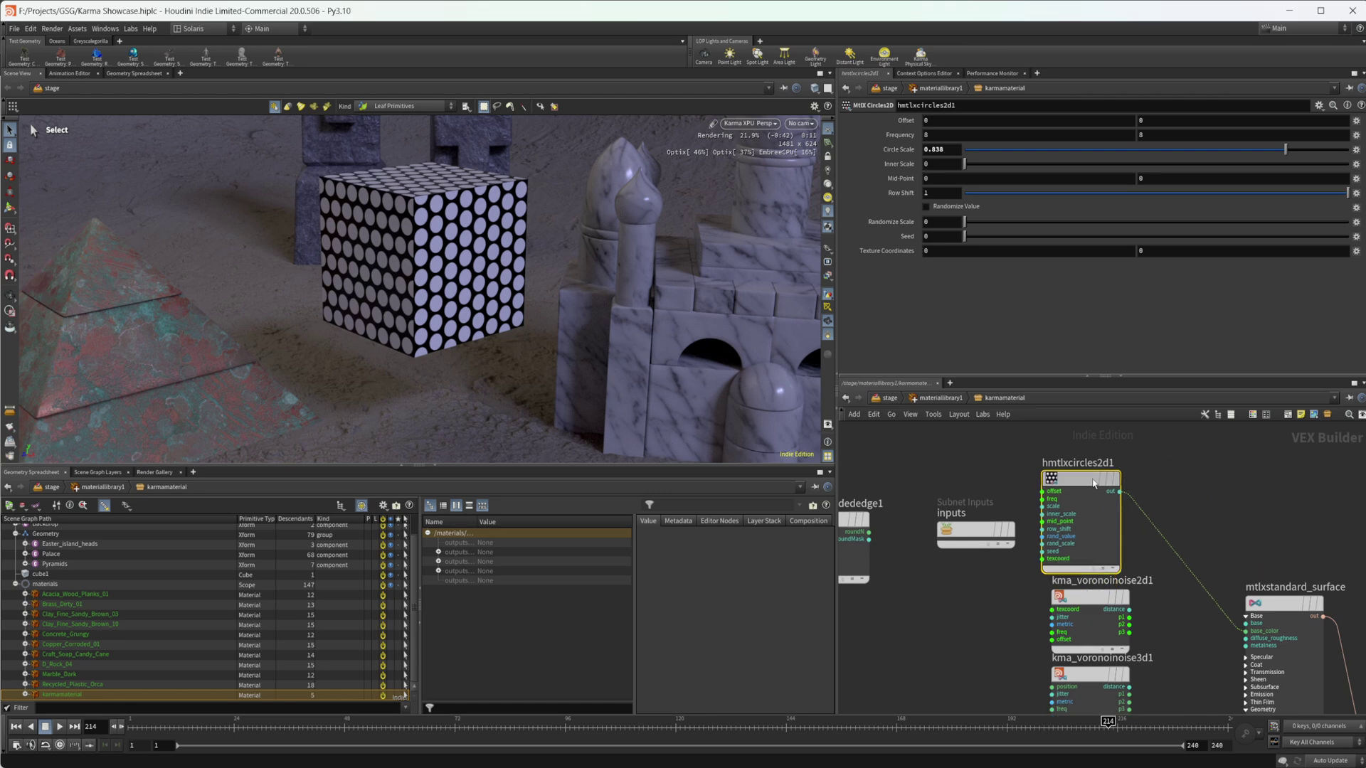
left_click_drag(1094, 484, 1098, 473)
scroll(939, 664, "down", 5)
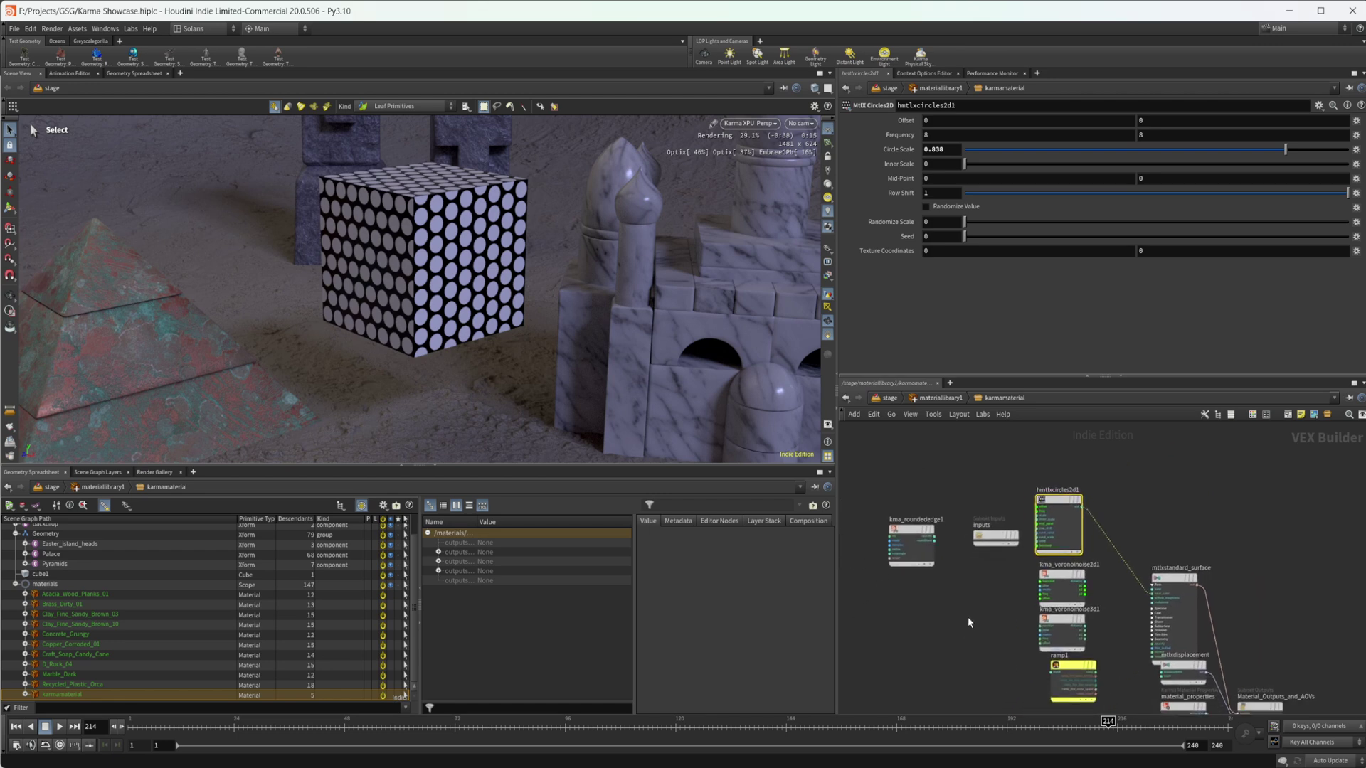
Step: Add a Karma Hex-Tiled Triplanar node to the material network
key("Tab")
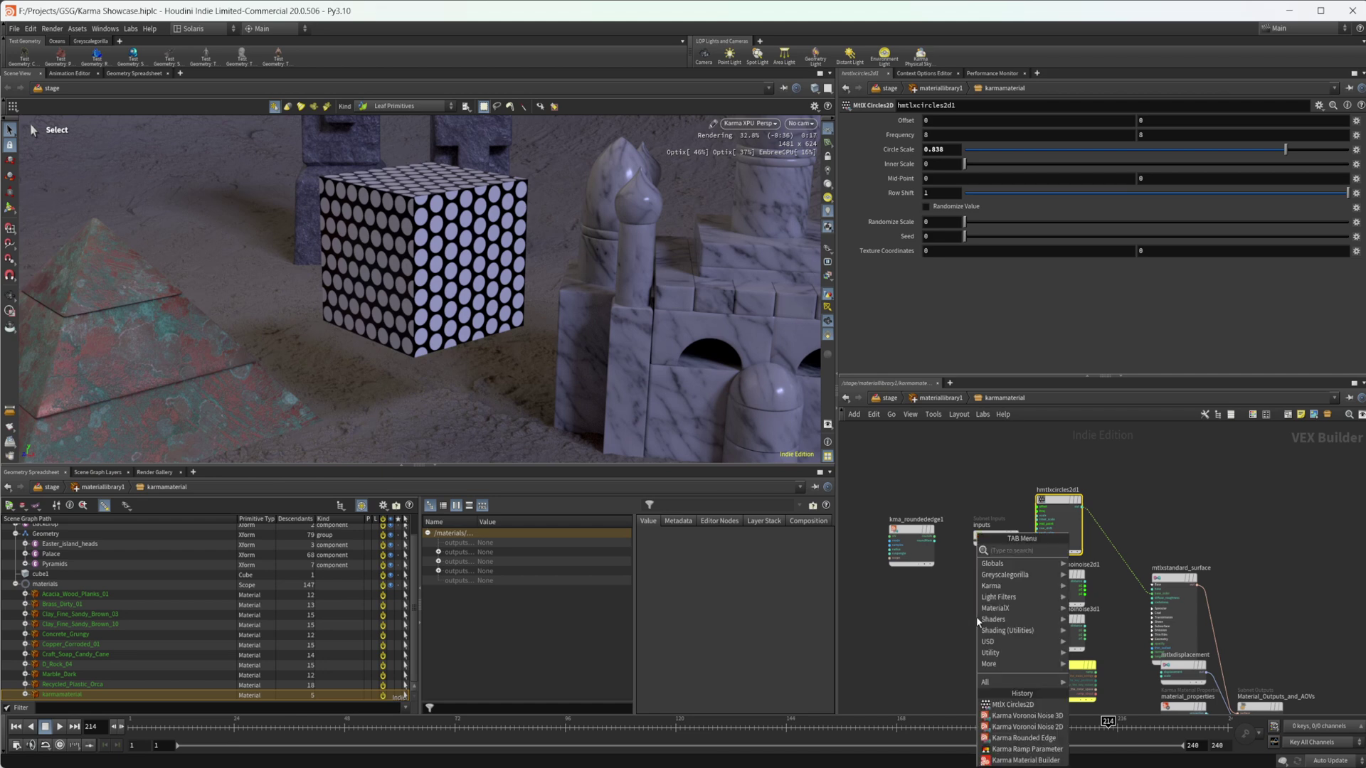
type("hex")
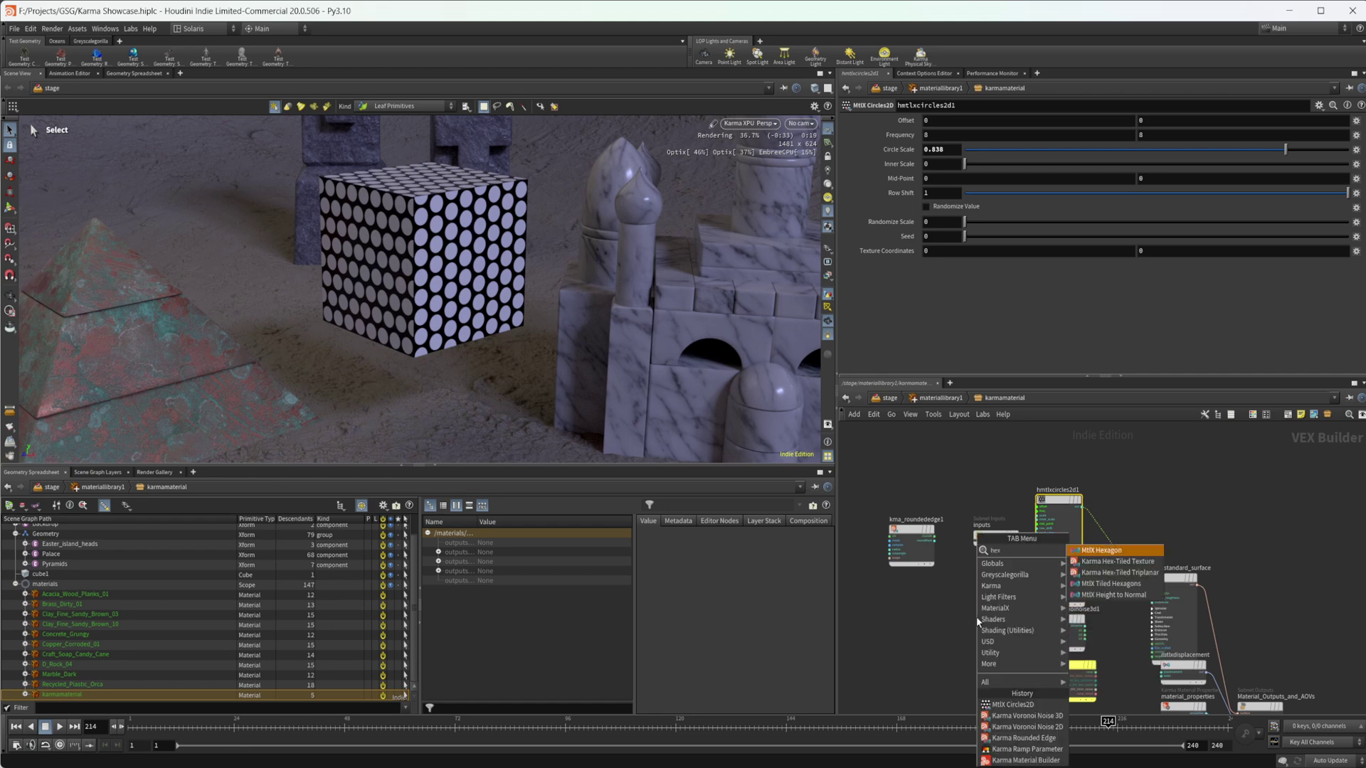
key("Down")
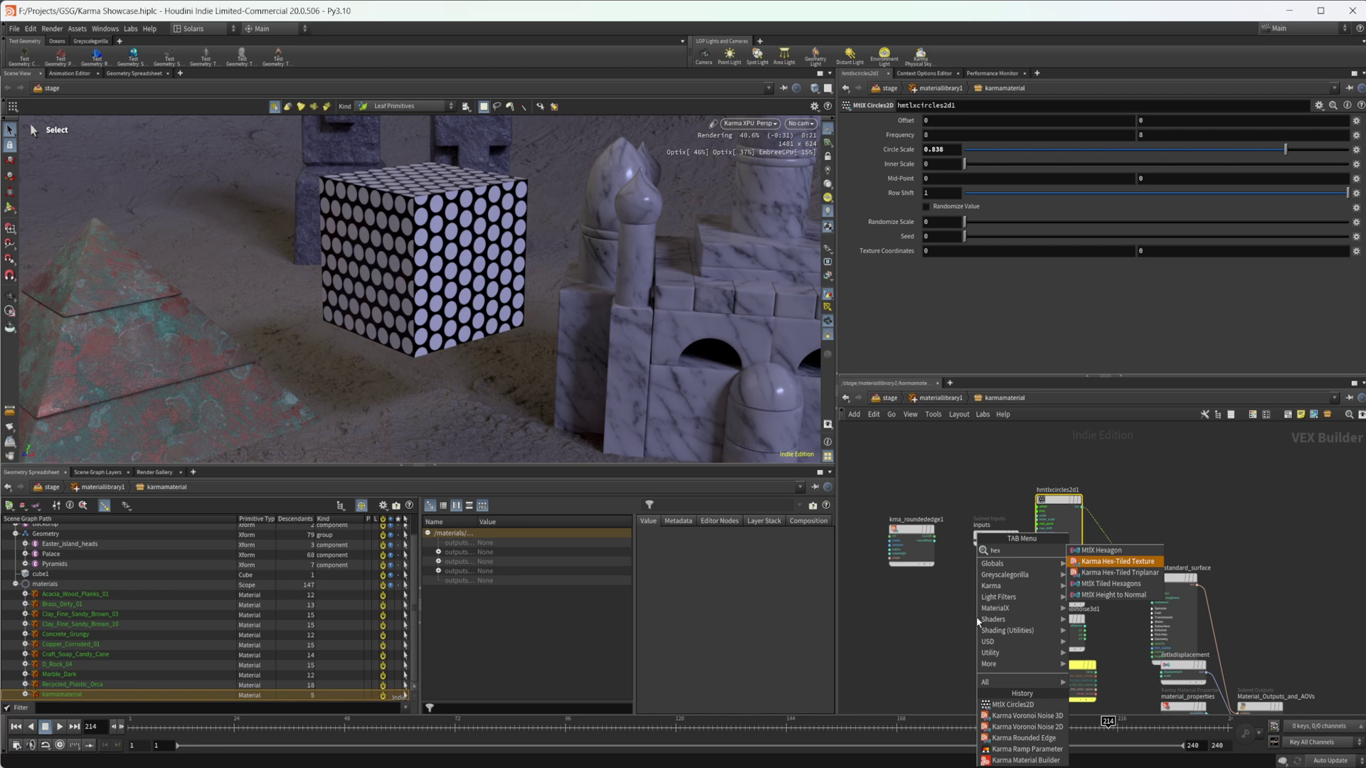
left_click(1153, 573)
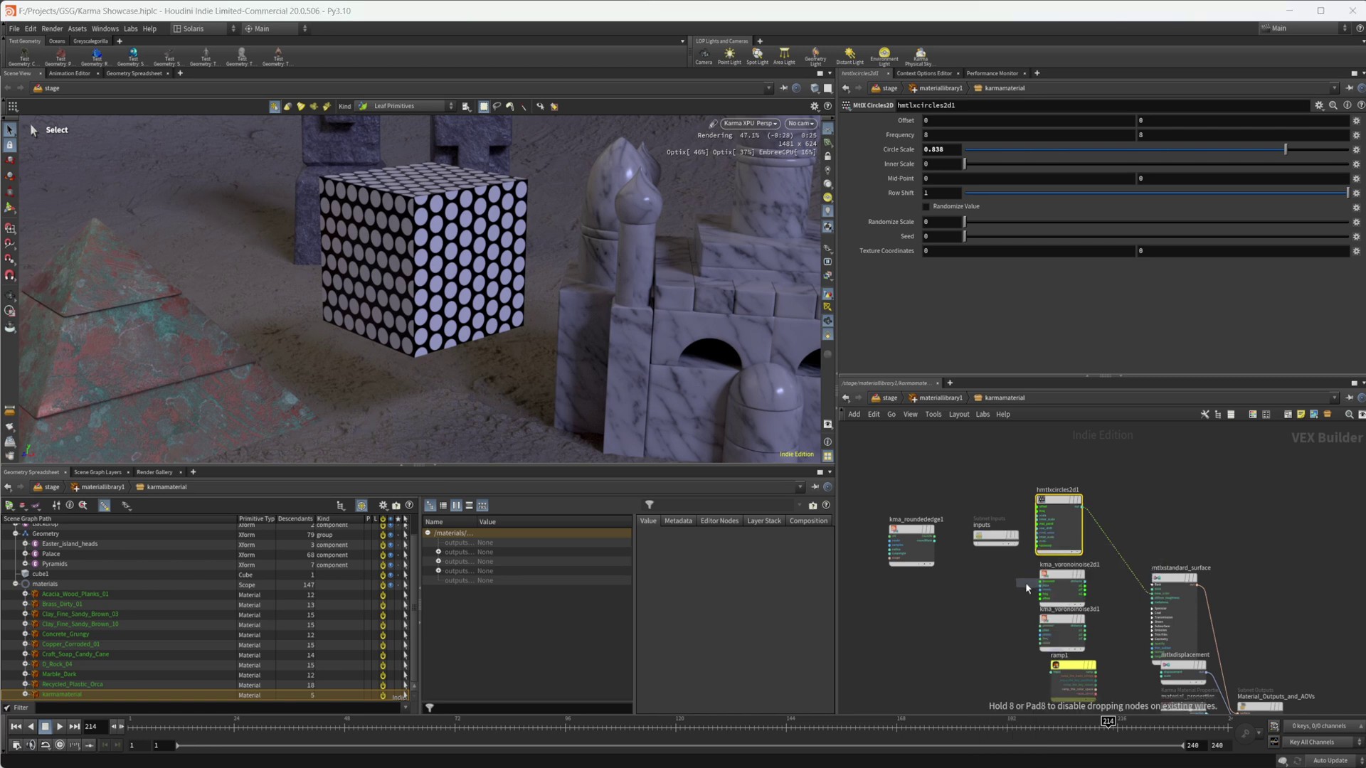
left_click(996, 606)
Step: Move the triplanar node left and connect its output to mtlxstandard_surface's base_color
scroll(995, 600, "up", 3)
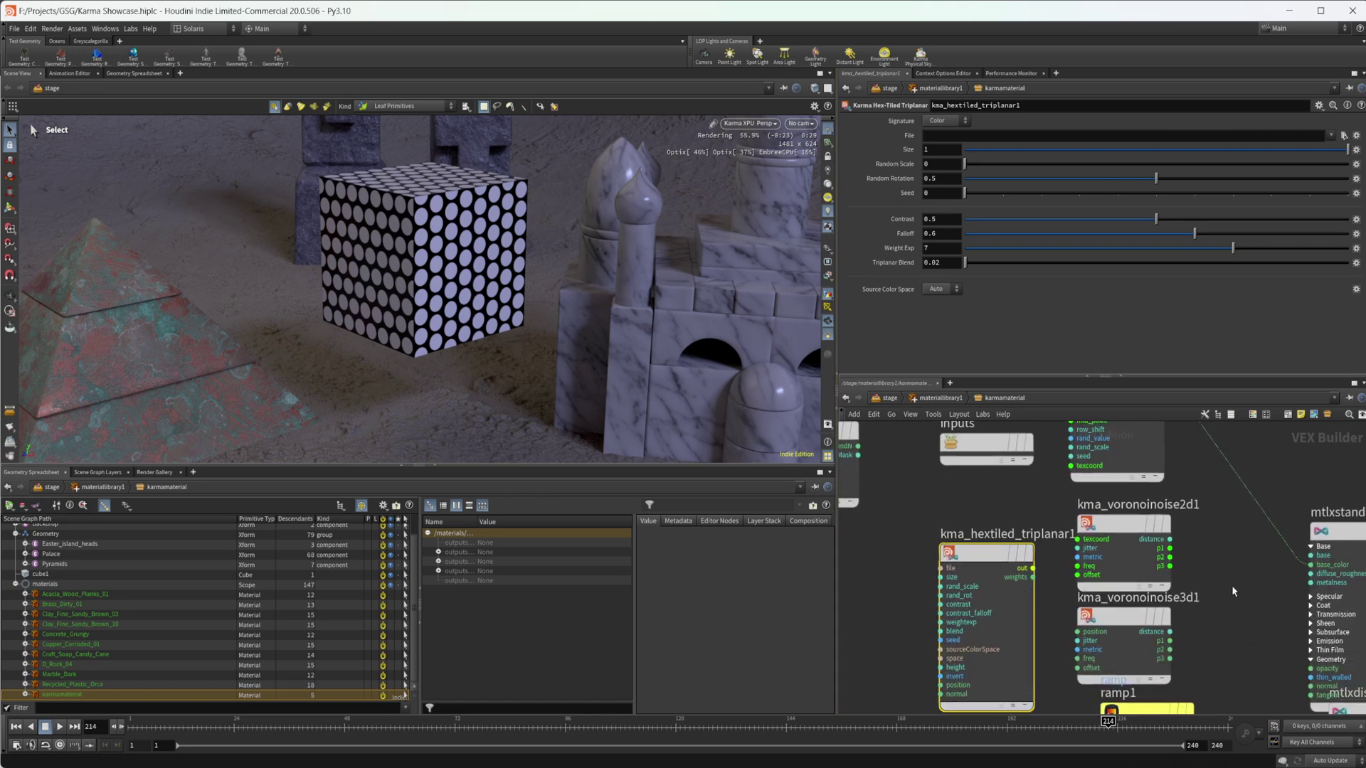
scroll(1232, 587, "down", 2)
scroll(1232, 586, "up", 2)
left_click_drag(1032, 572, 978, 574)
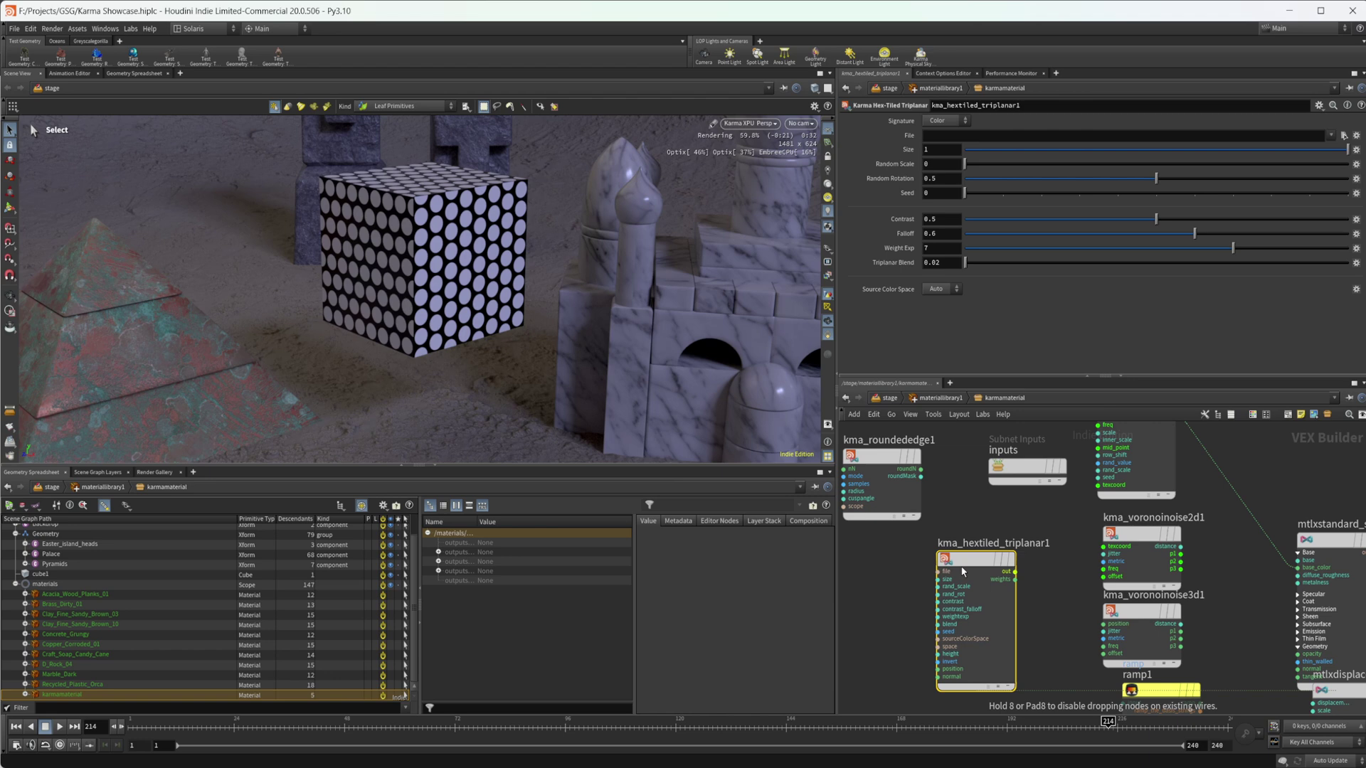
left_click(1011, 572)
left_click(1317, 567)
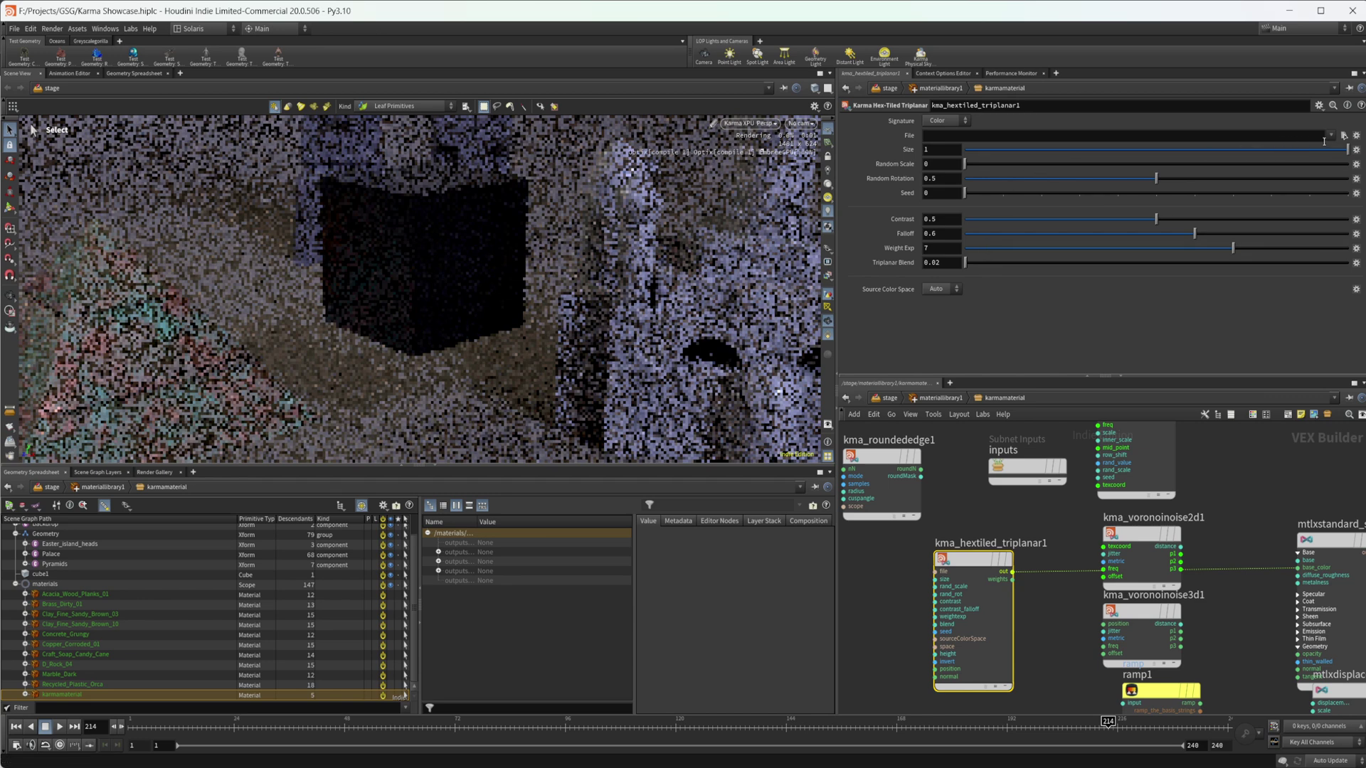
Step: Open the texture's File browser and look through the E: and H: drives
left_click(1344, 135)
left_click_drag(1289, 20, 811, 192)
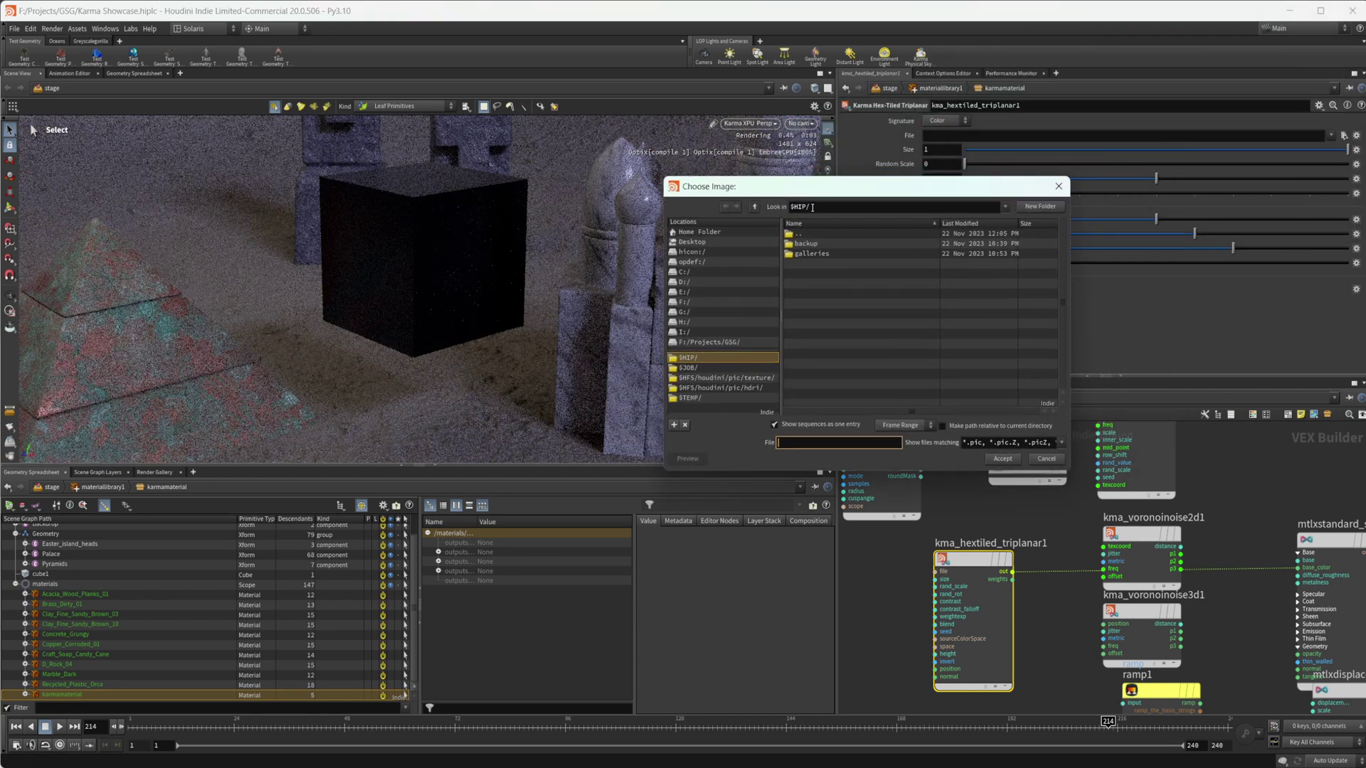
left_click(700, 292)
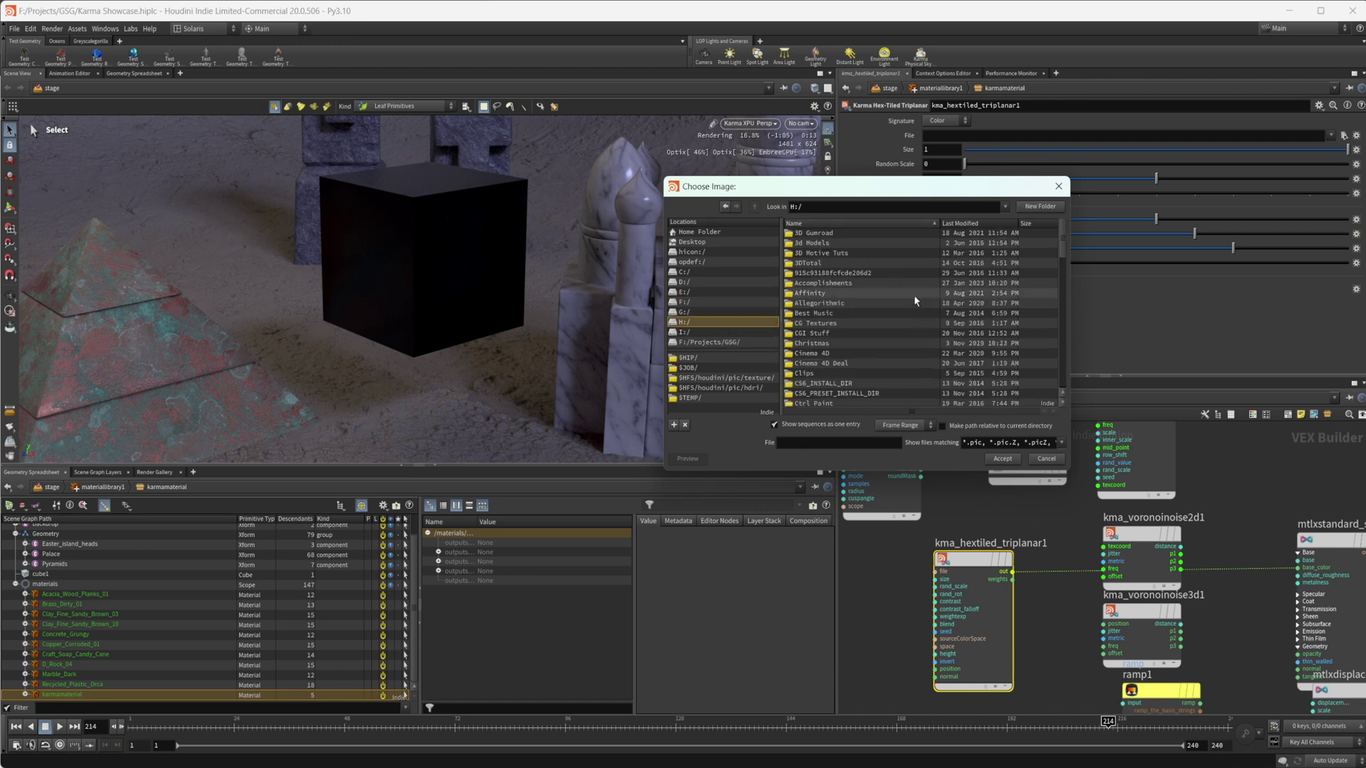
double_click(838, 320)
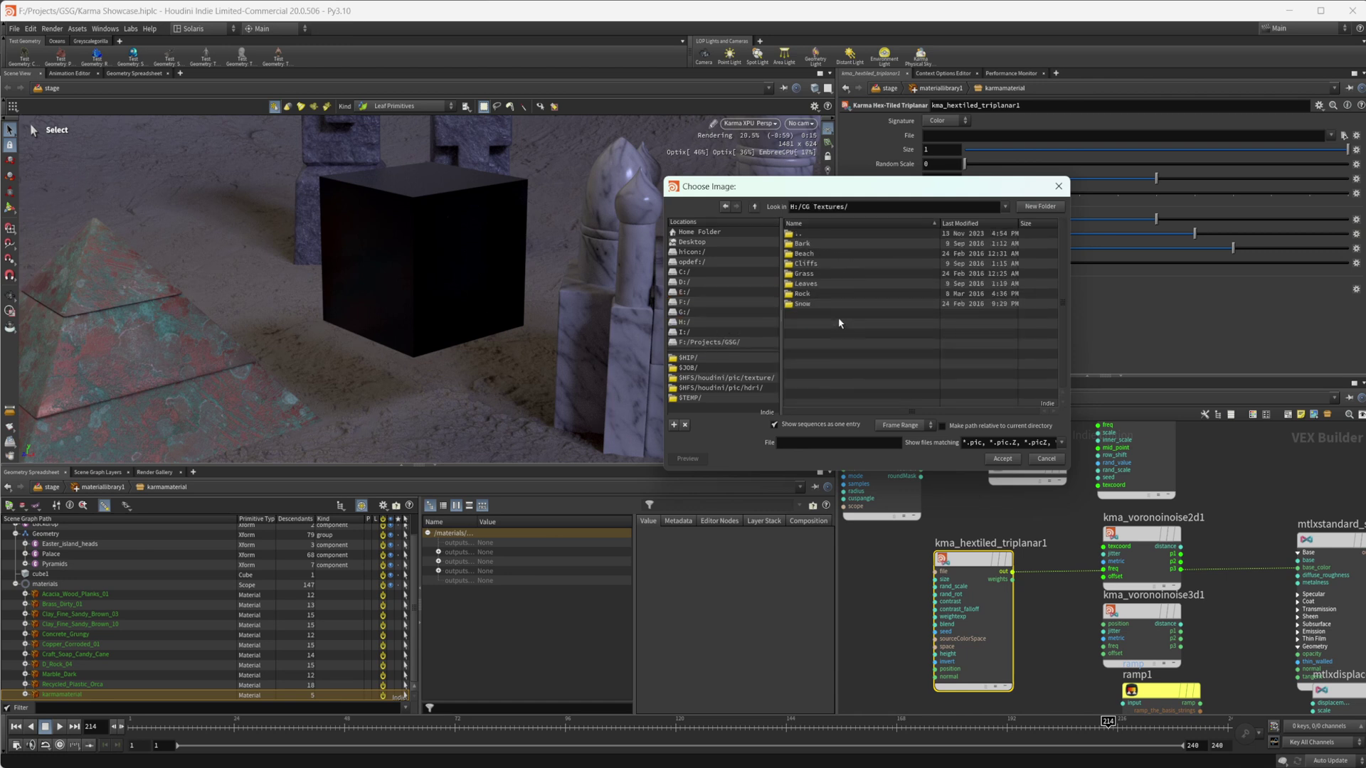
left_click(757, 206)
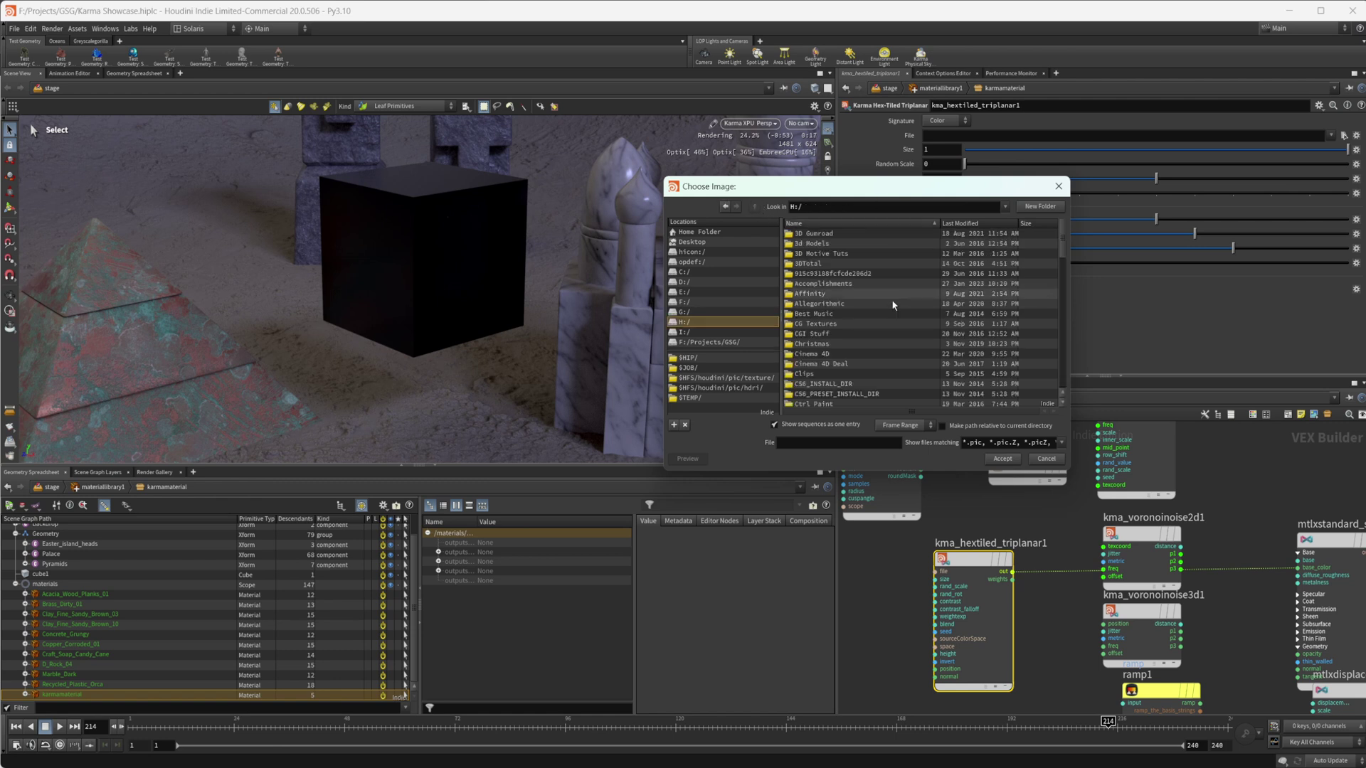
Step: Pick diffuse.jpg from I:/CG Axis/Textures/Extracted/8K_Physical_2_Fabrics_Part1/blue_fabric_26_28 and accept it
double_click(908, 257)
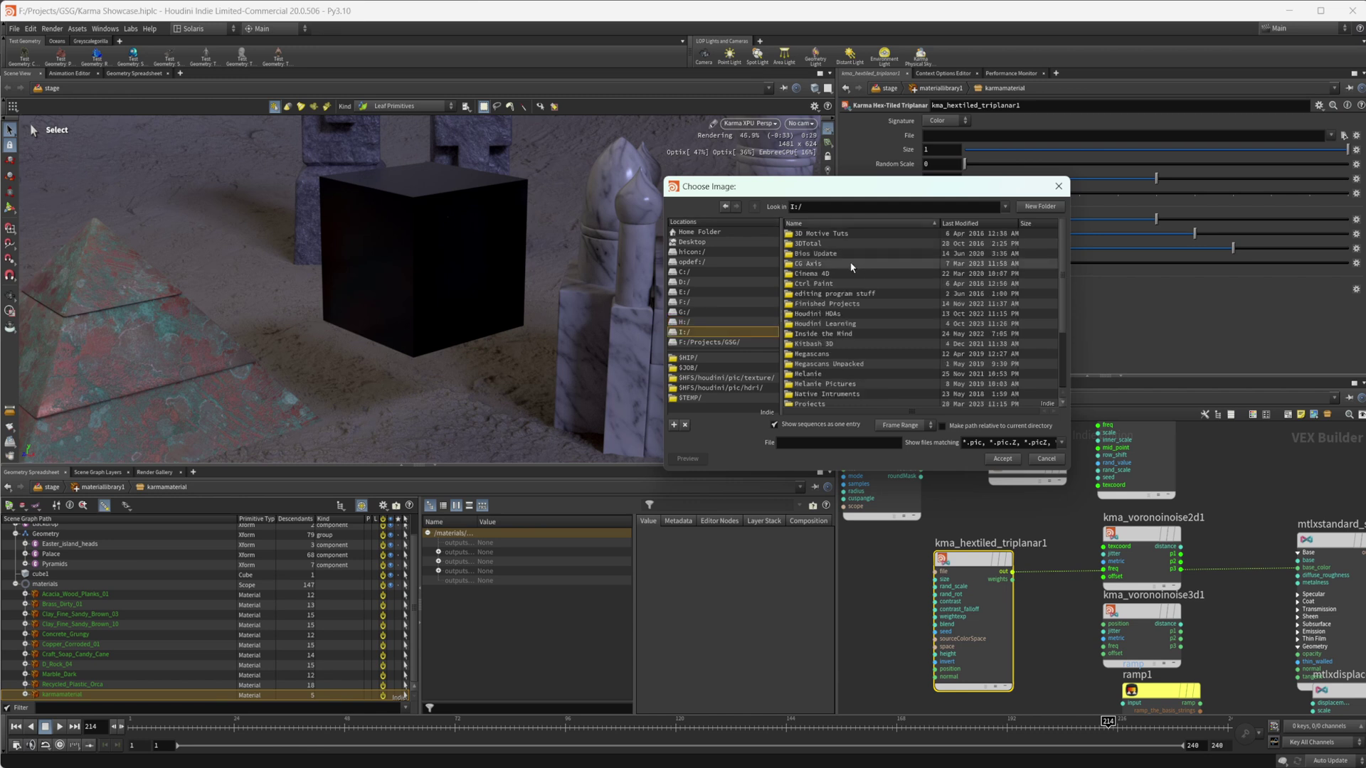
double_click(826, 250)
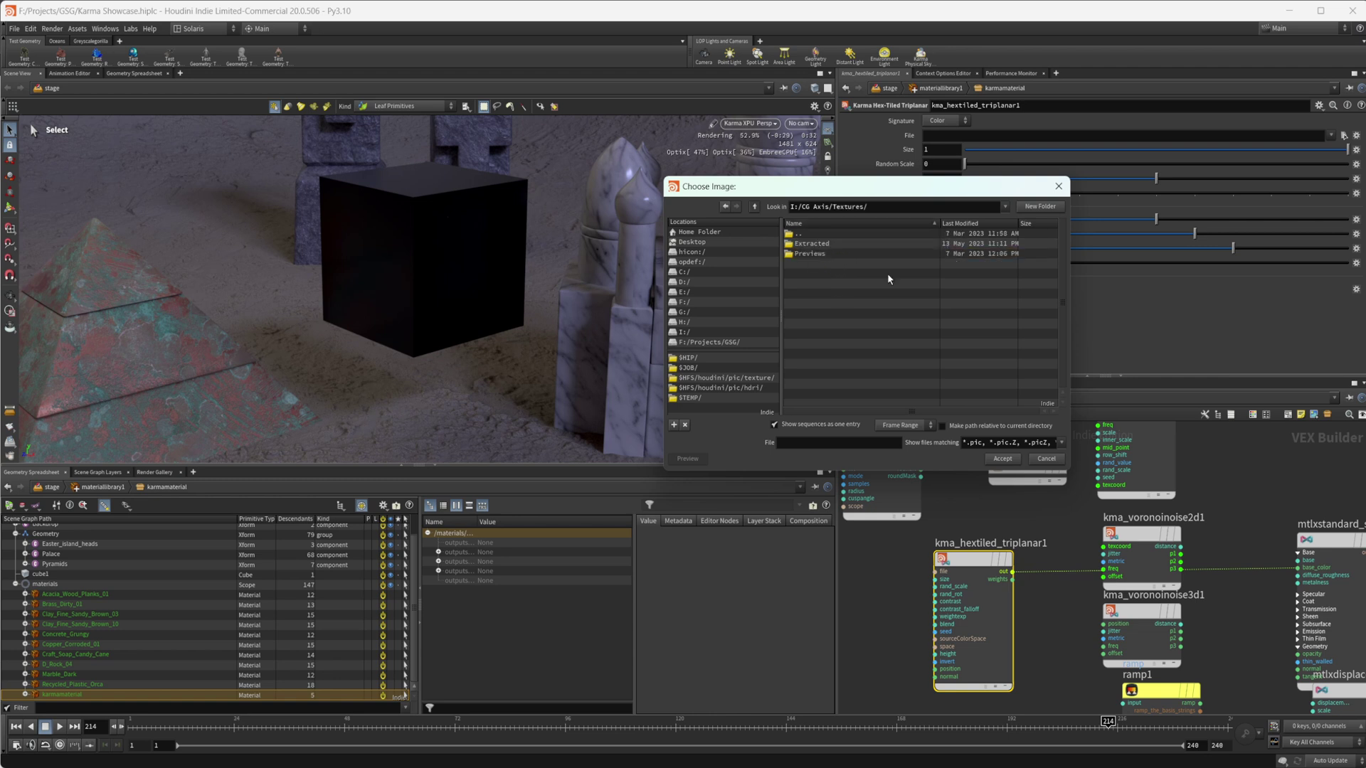
double_click(832, 243)
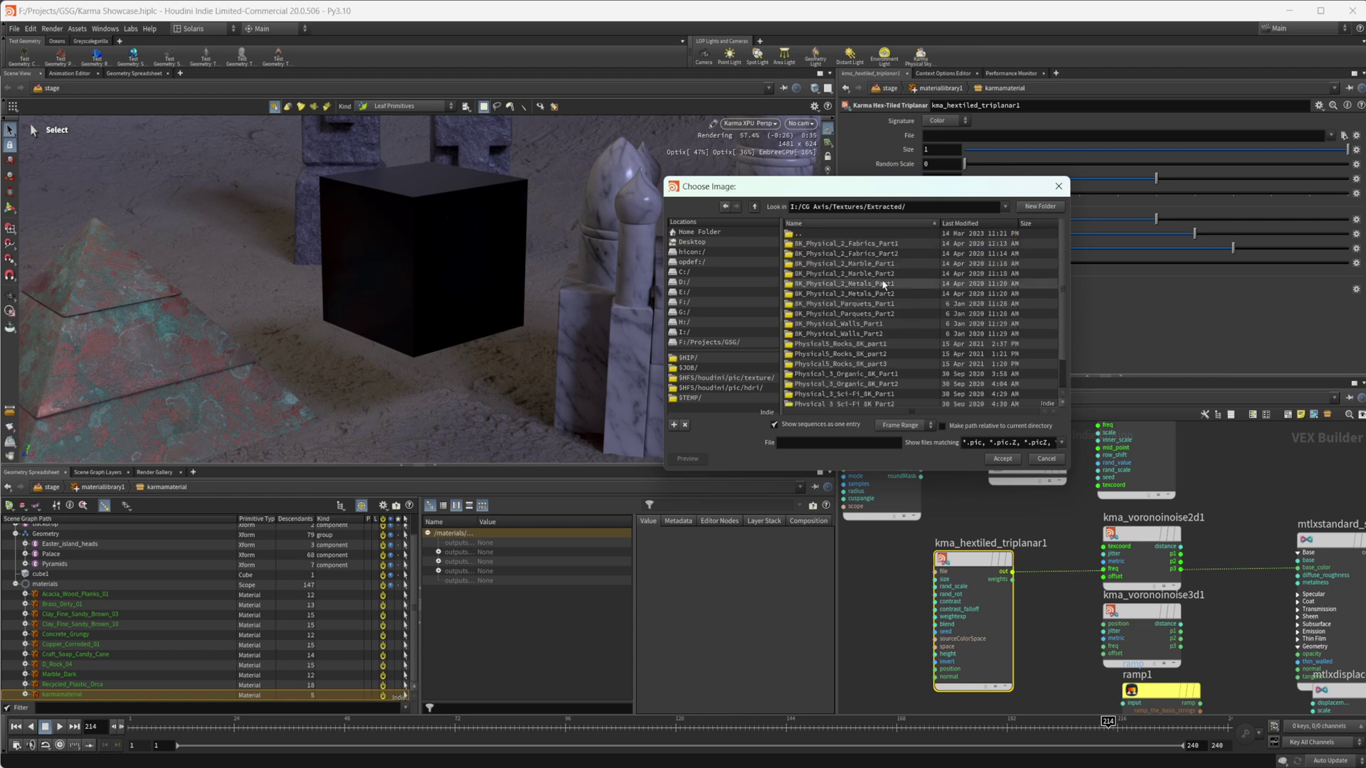
left_click(872, 262)
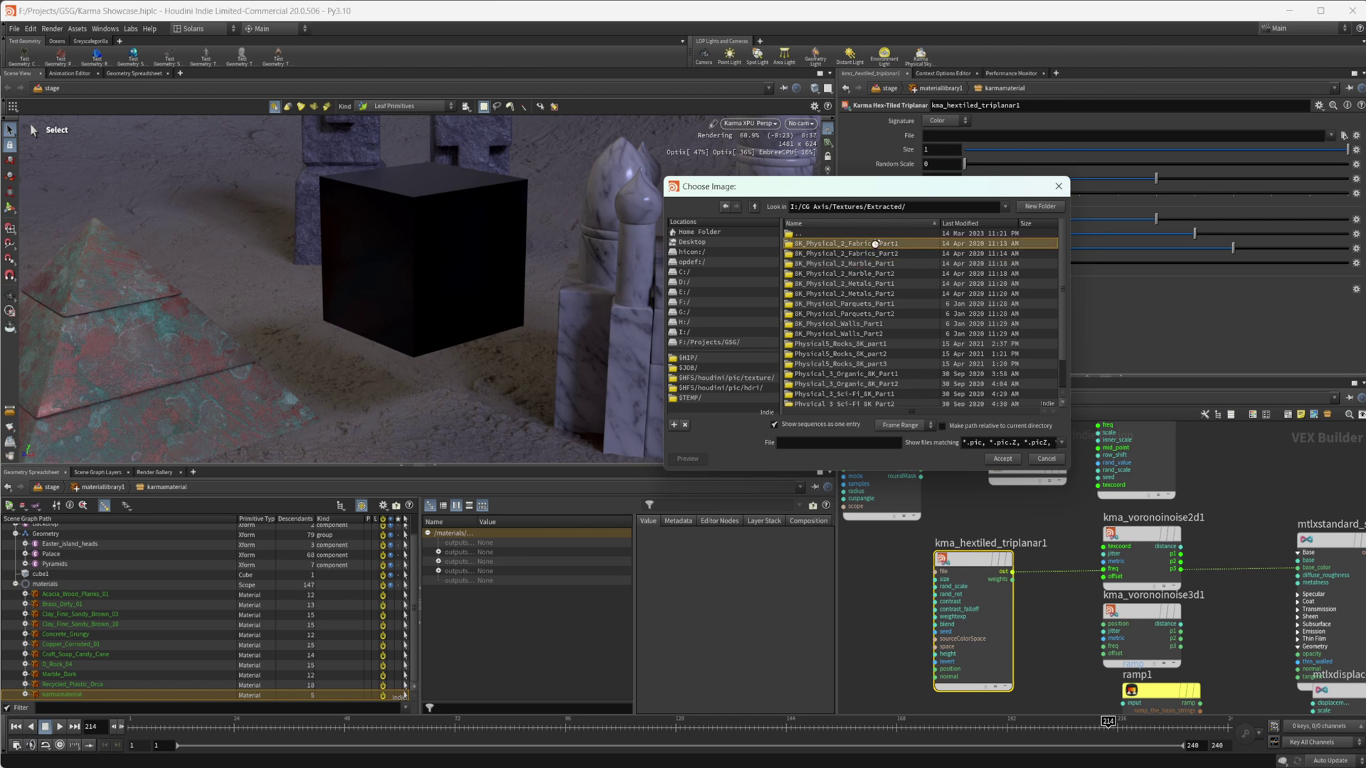
double_click(872, 243)
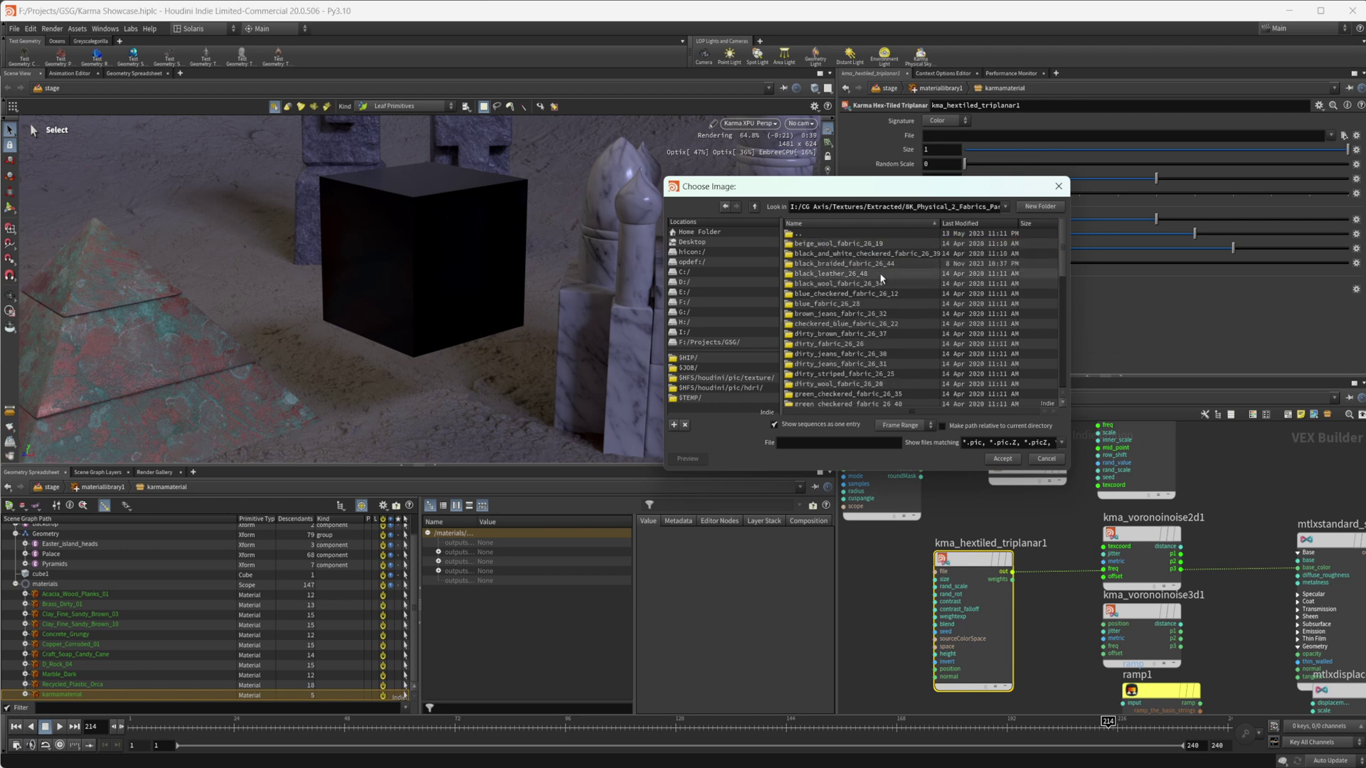
double_click(832, 303)
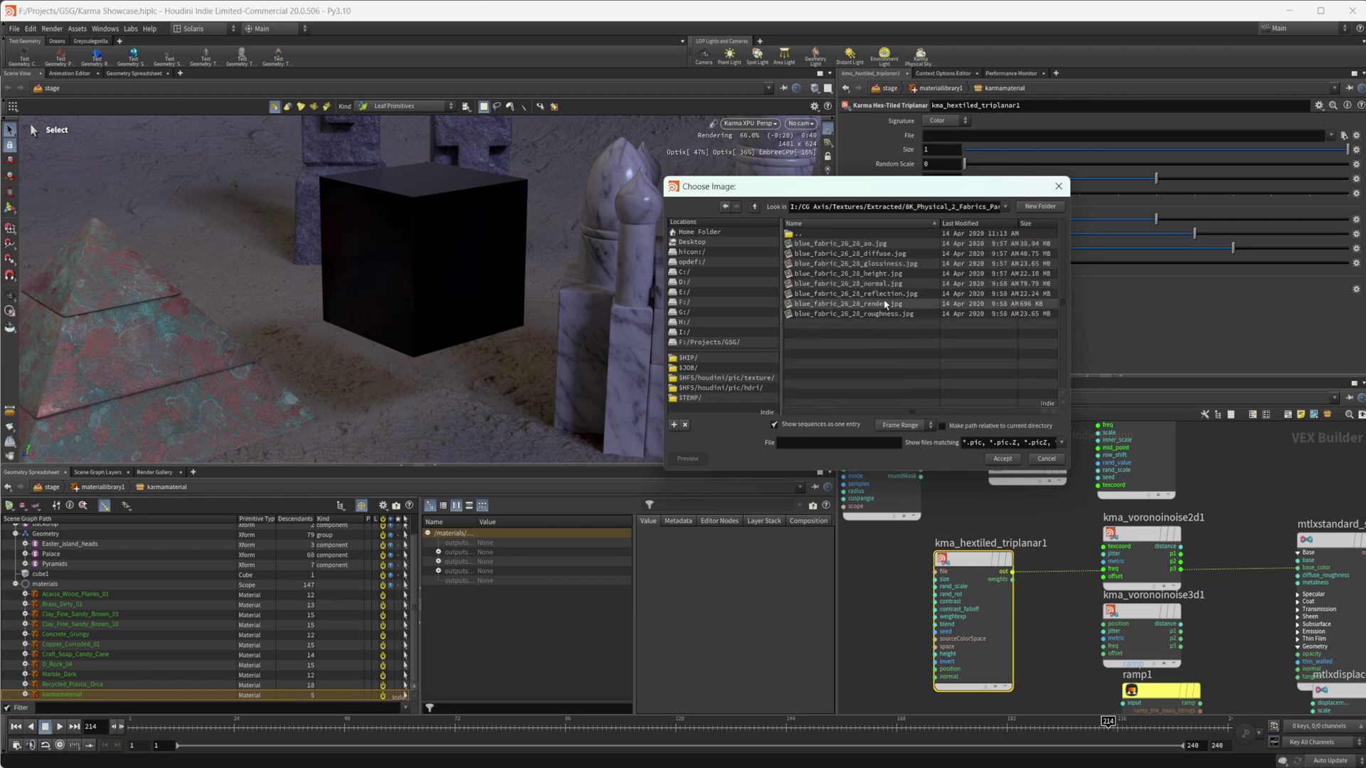
left_click(916, 253)
left_click(1003, 458)
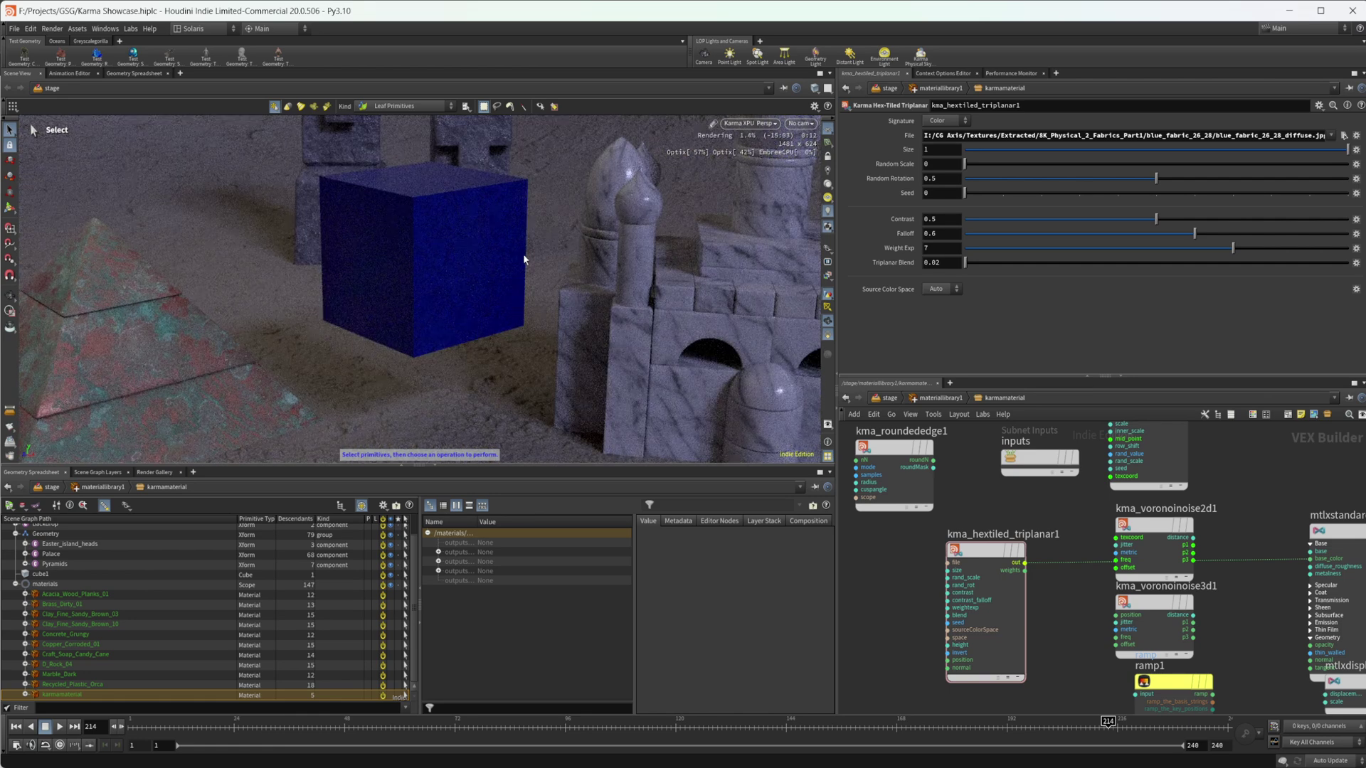
key("Escape")
scroll(498, 256, "up", 5)
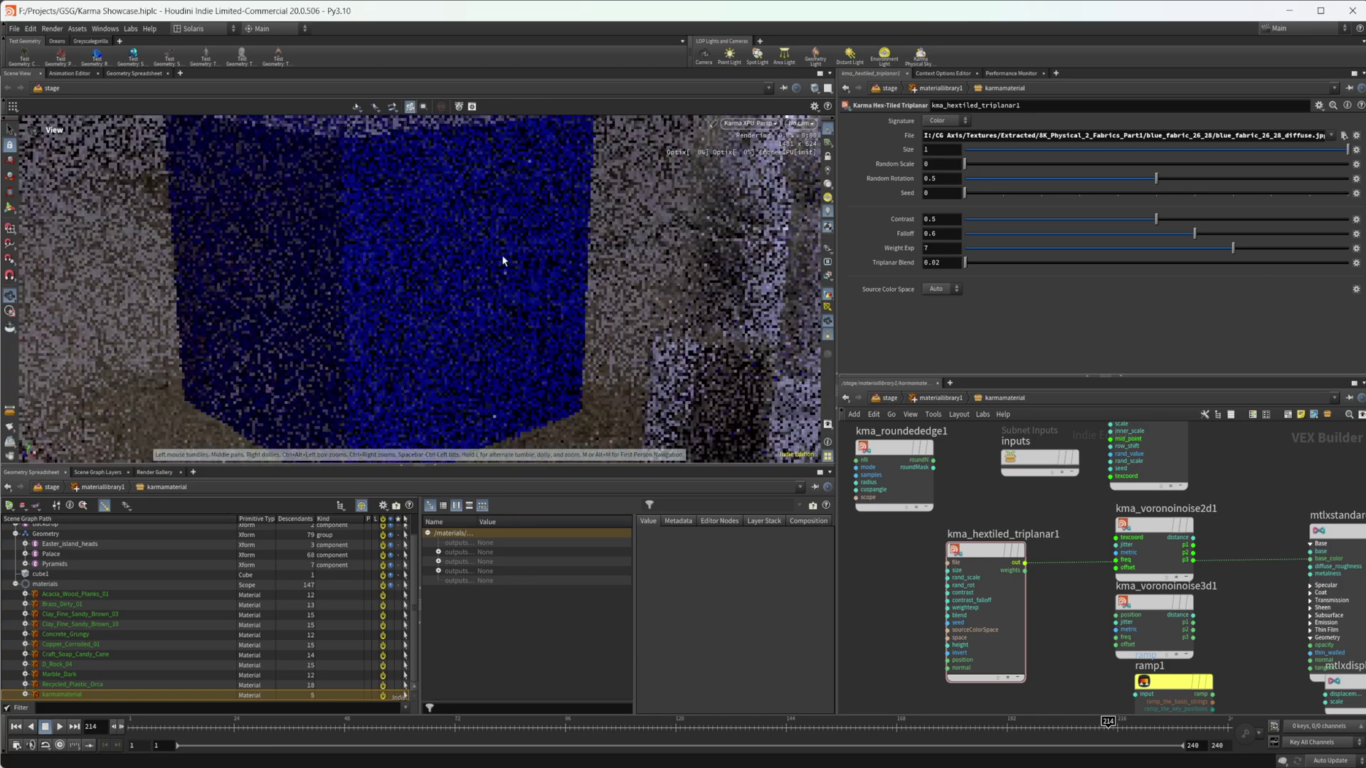
left_click_drag(470, 261, 727, 298)
key("s")
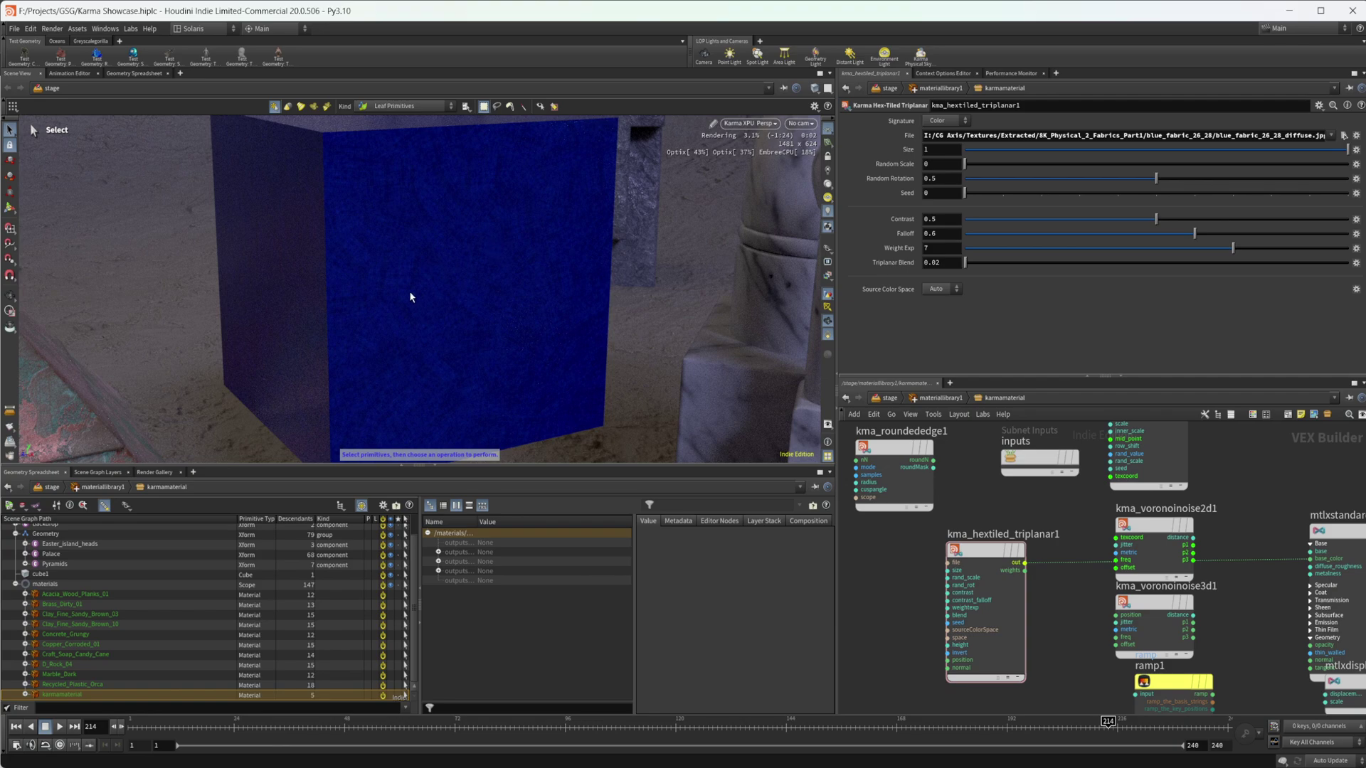
scroll(458, 183, "up", 5)
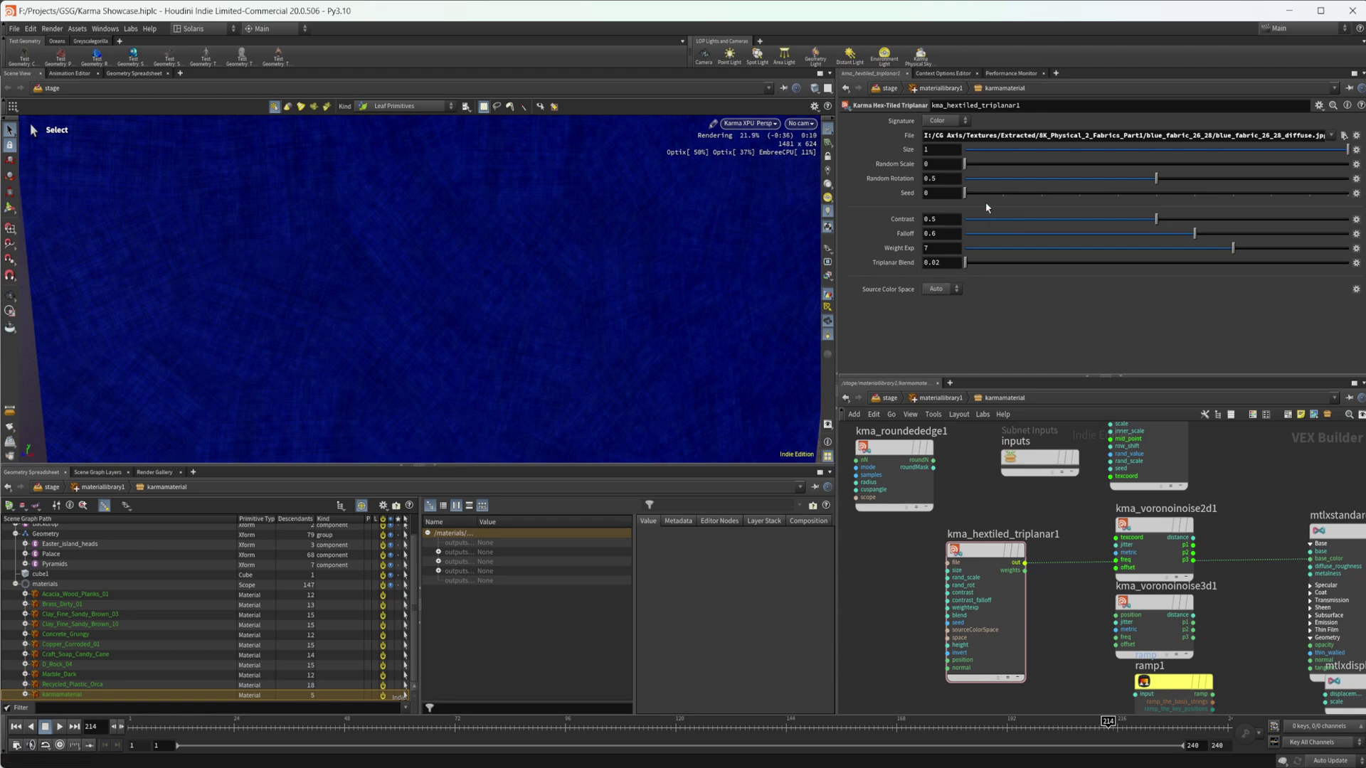
Step: Set the hex-tiled texture's Random Rotation to 0
double_click(940, 179)
type("0")
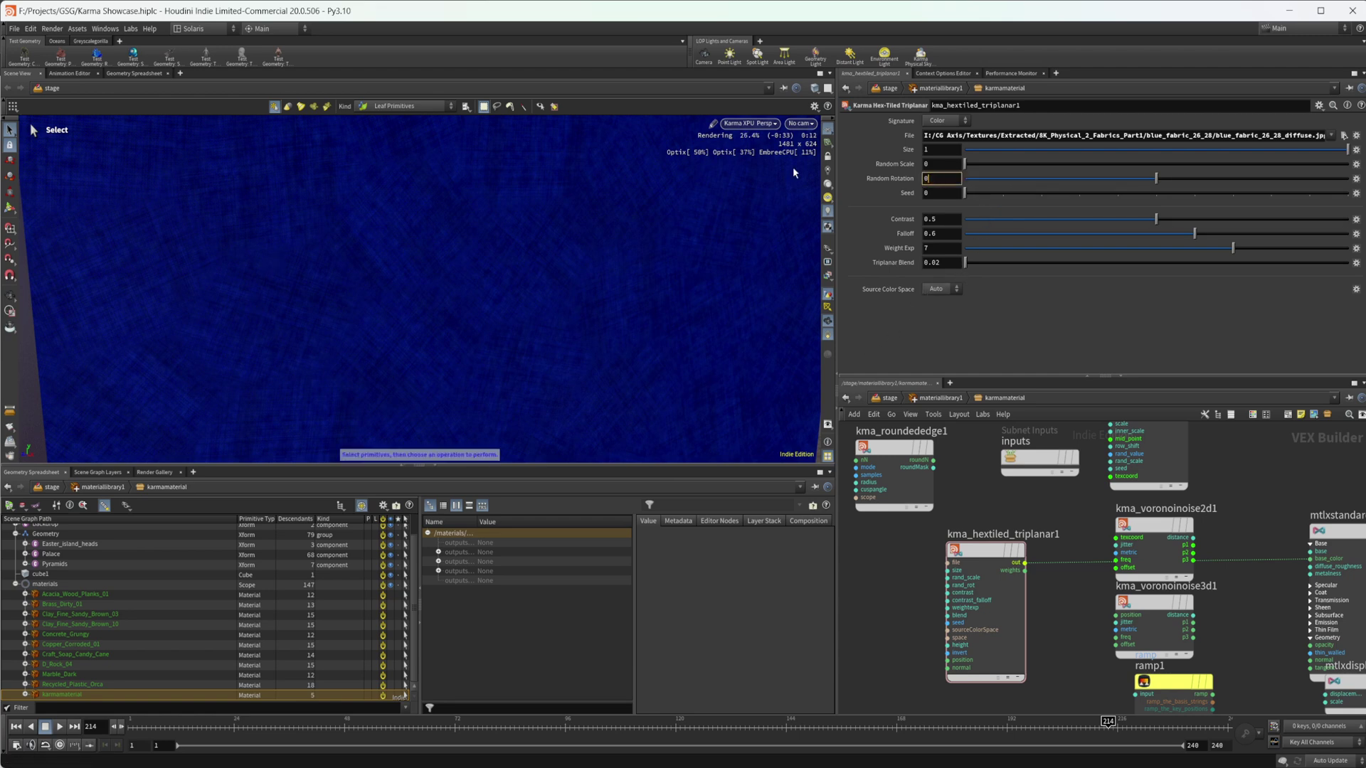
key("Return")
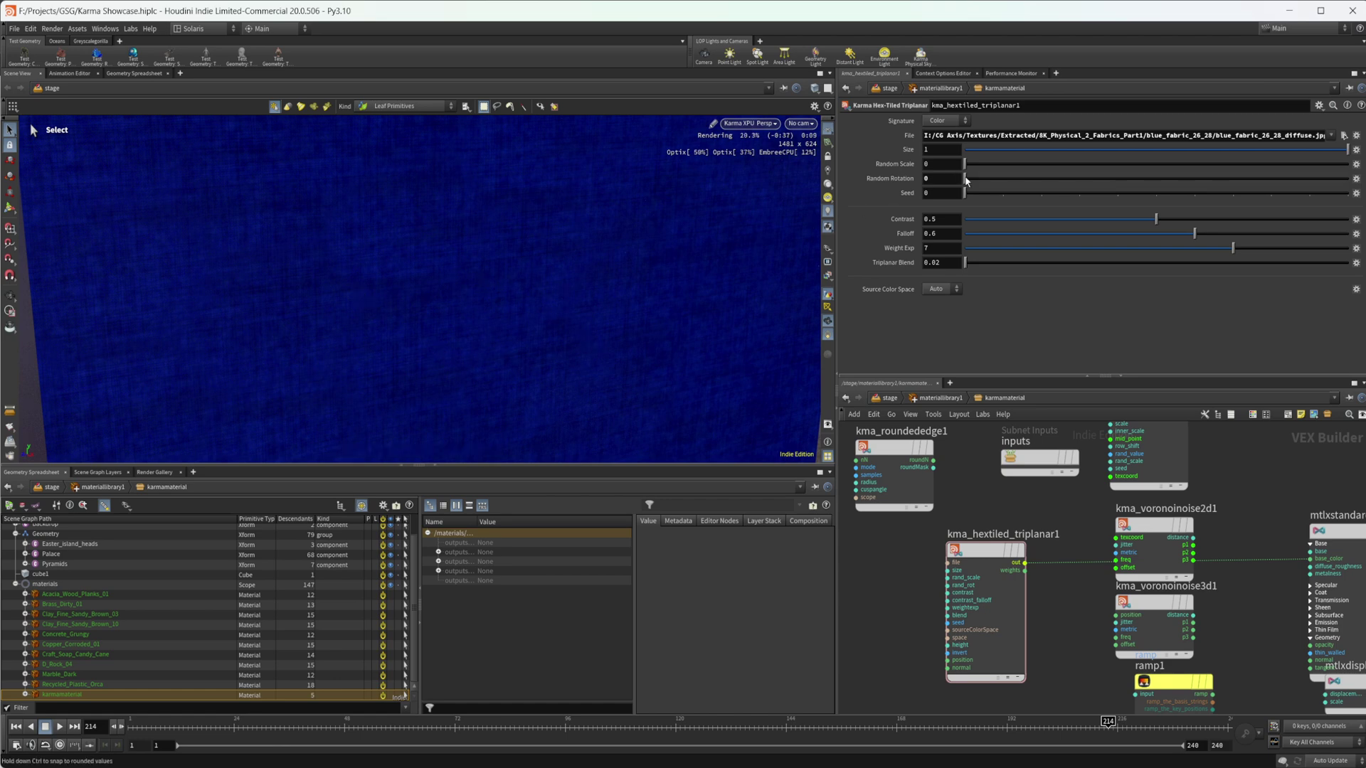
Step: Pull the camera back and nudge kma_hextiled_triplanar1 slightly left
left_click_drag(594, 332, 567, 356, "alt")
middle_click_drag(915, 618, 908, 583)
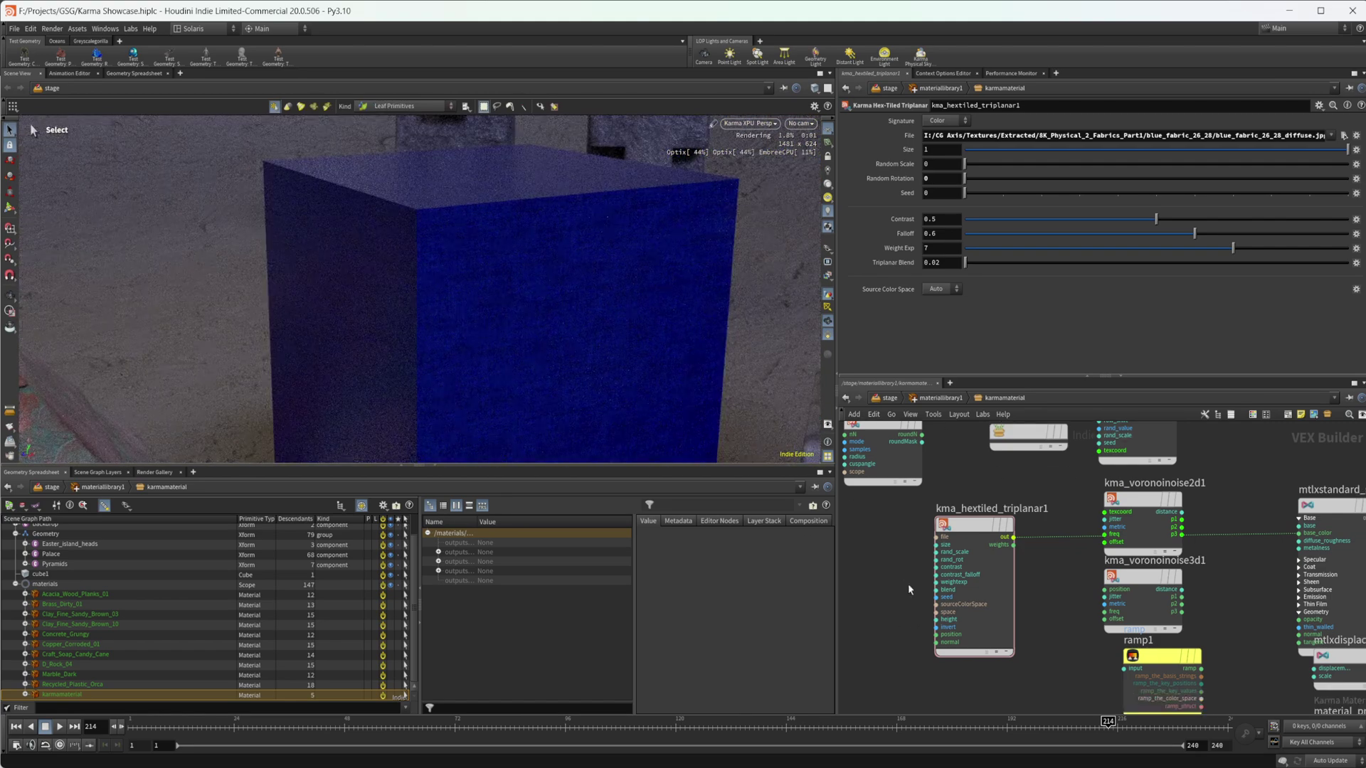
middle_click_drag(1015, 630, 1077, 607)
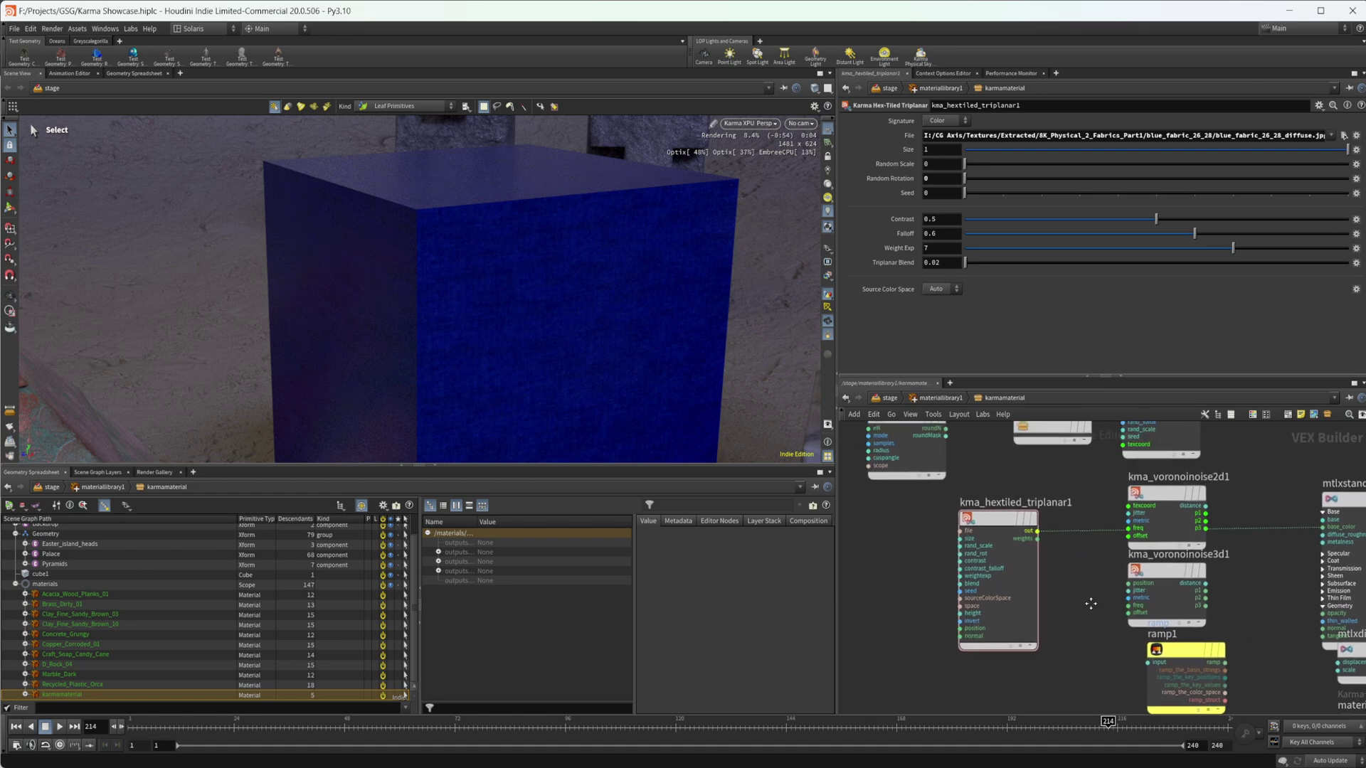
left_click_drag(1004, 530, 968, 531)
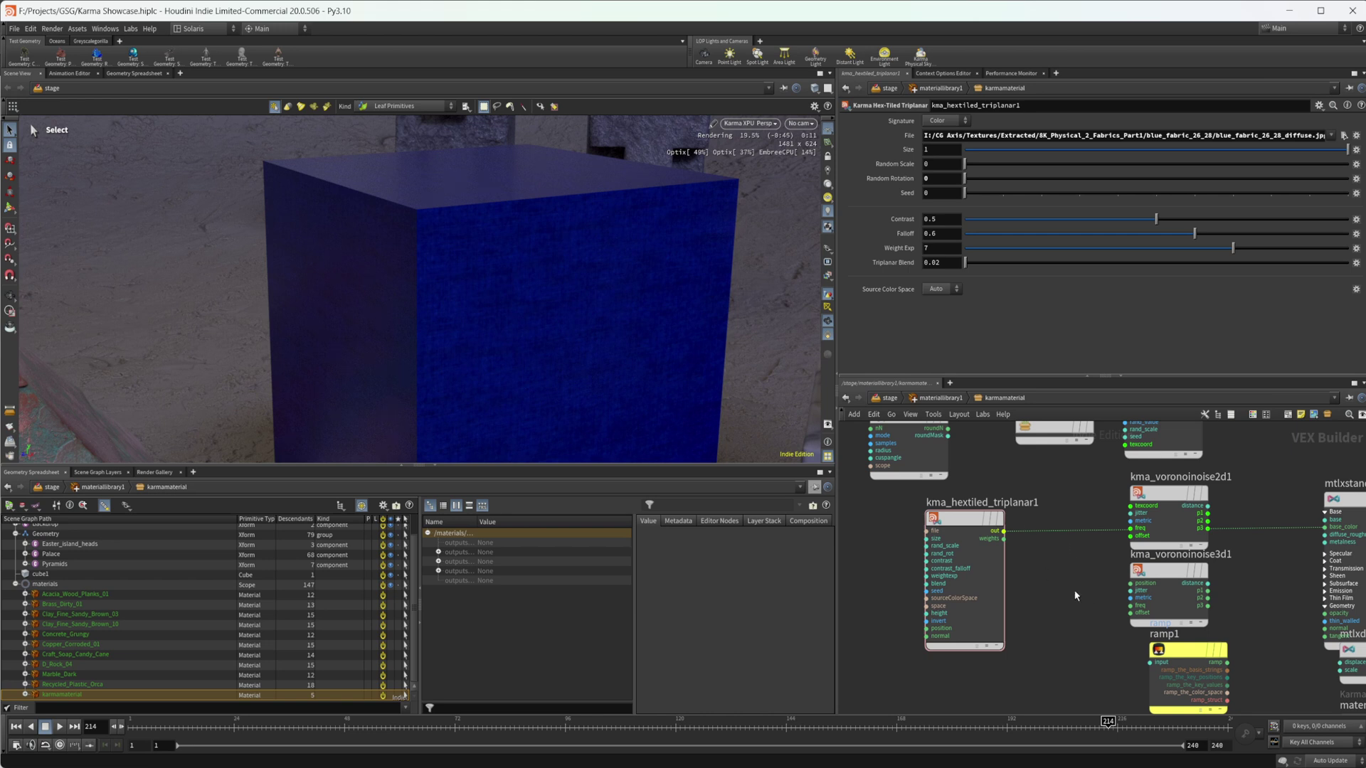
Step: Add an MtlX PBR Texture Set node (hmtlxpbrtextureset1) to the network
key("Tab")
key("Escape")
key("Tab")
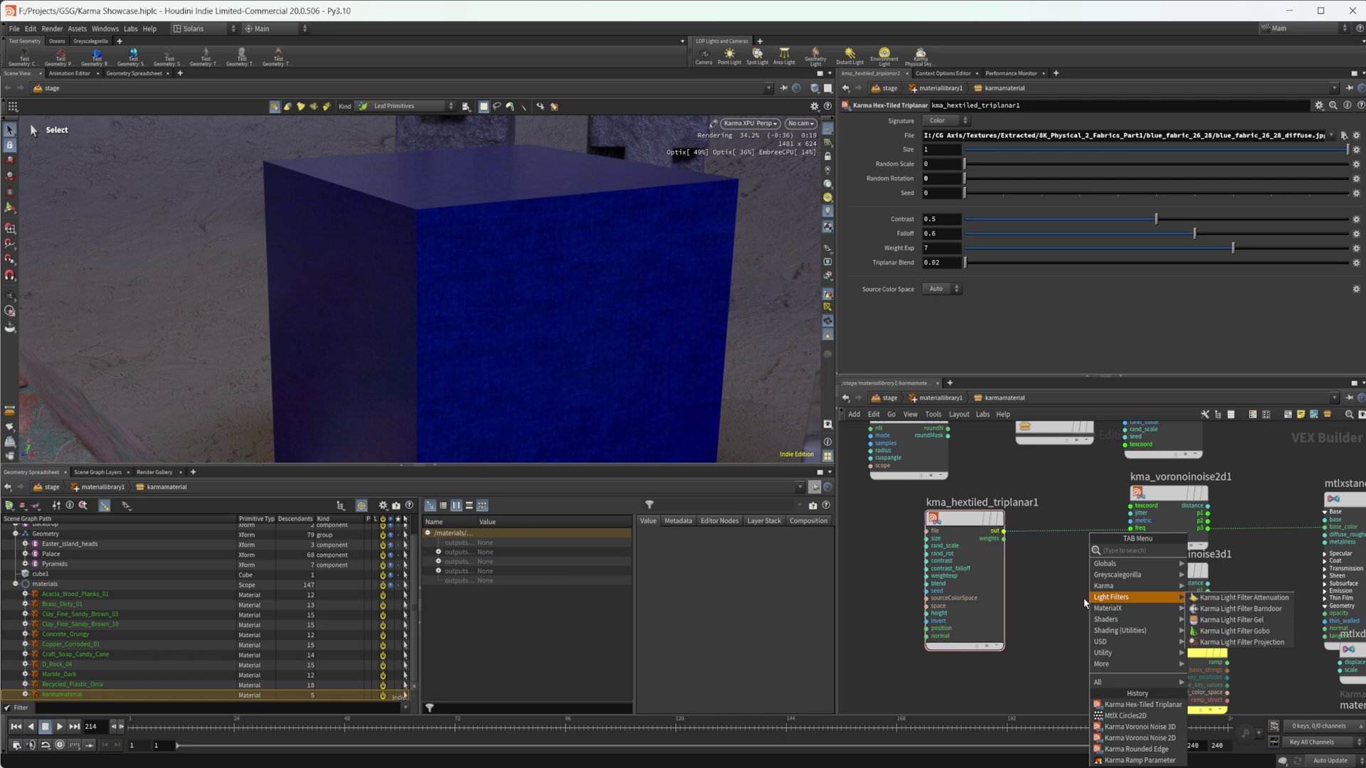
type("pbr")
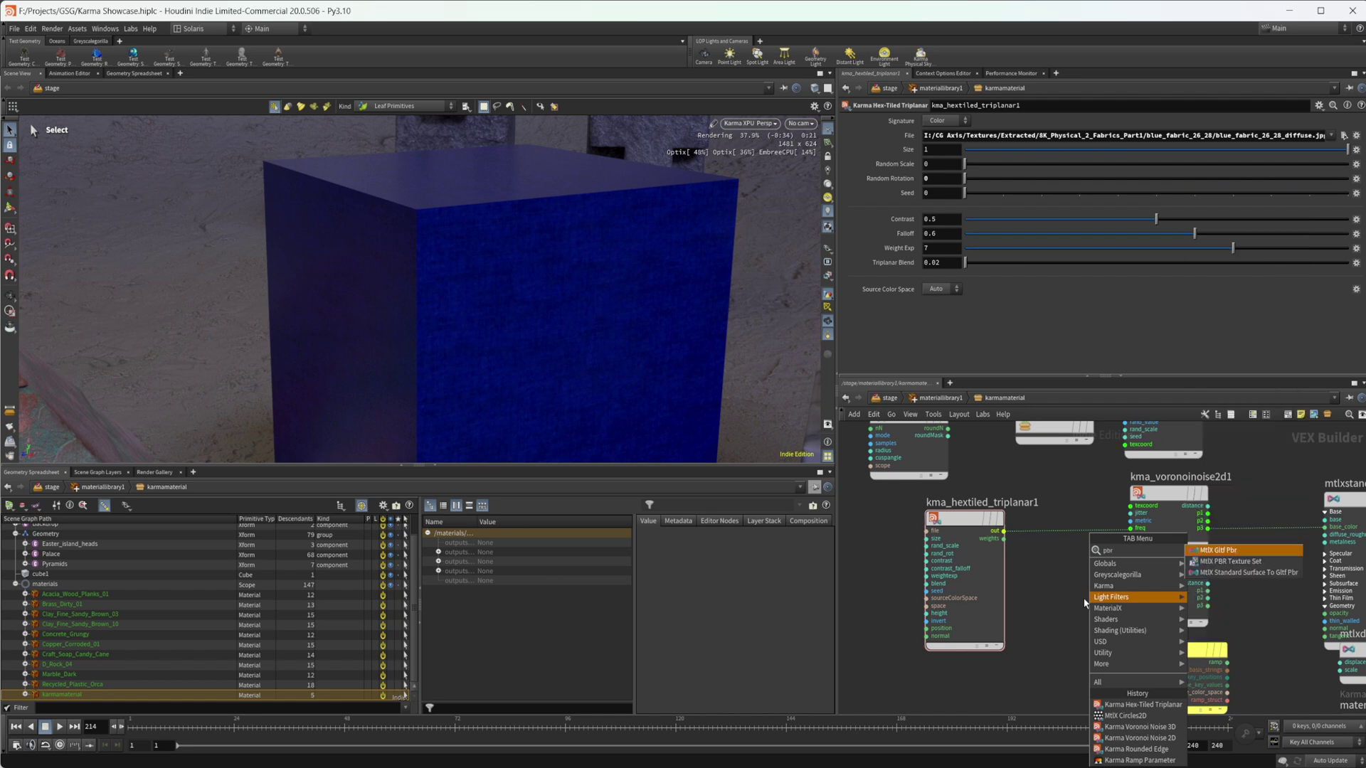
left_click(1231, 562)
left_click(1084, 595)
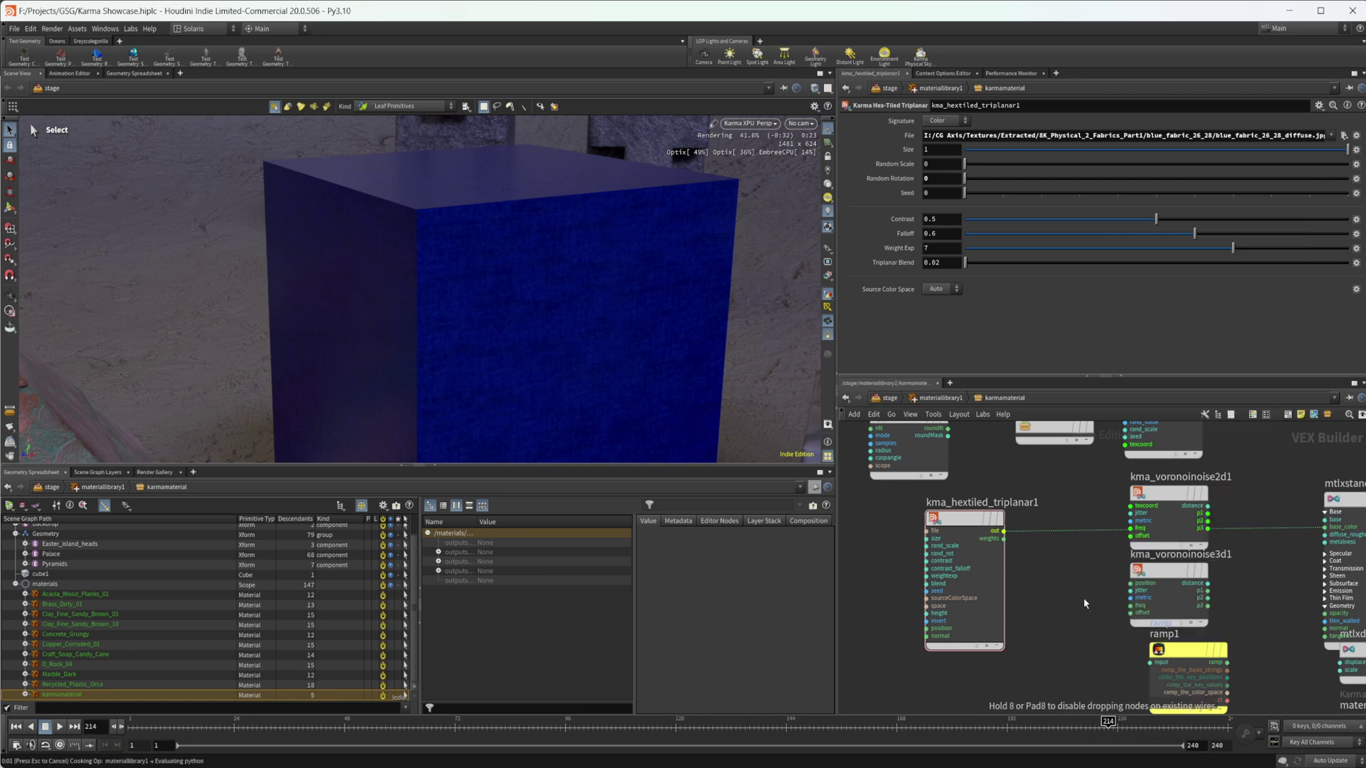
scroll(1247, 625, "down", 3)
Step: Delete the circles and both Voronoi noise nodes, moving the PBR node into their place
left_click_drag(1178, 606, 1101, 480)
key("Delete")
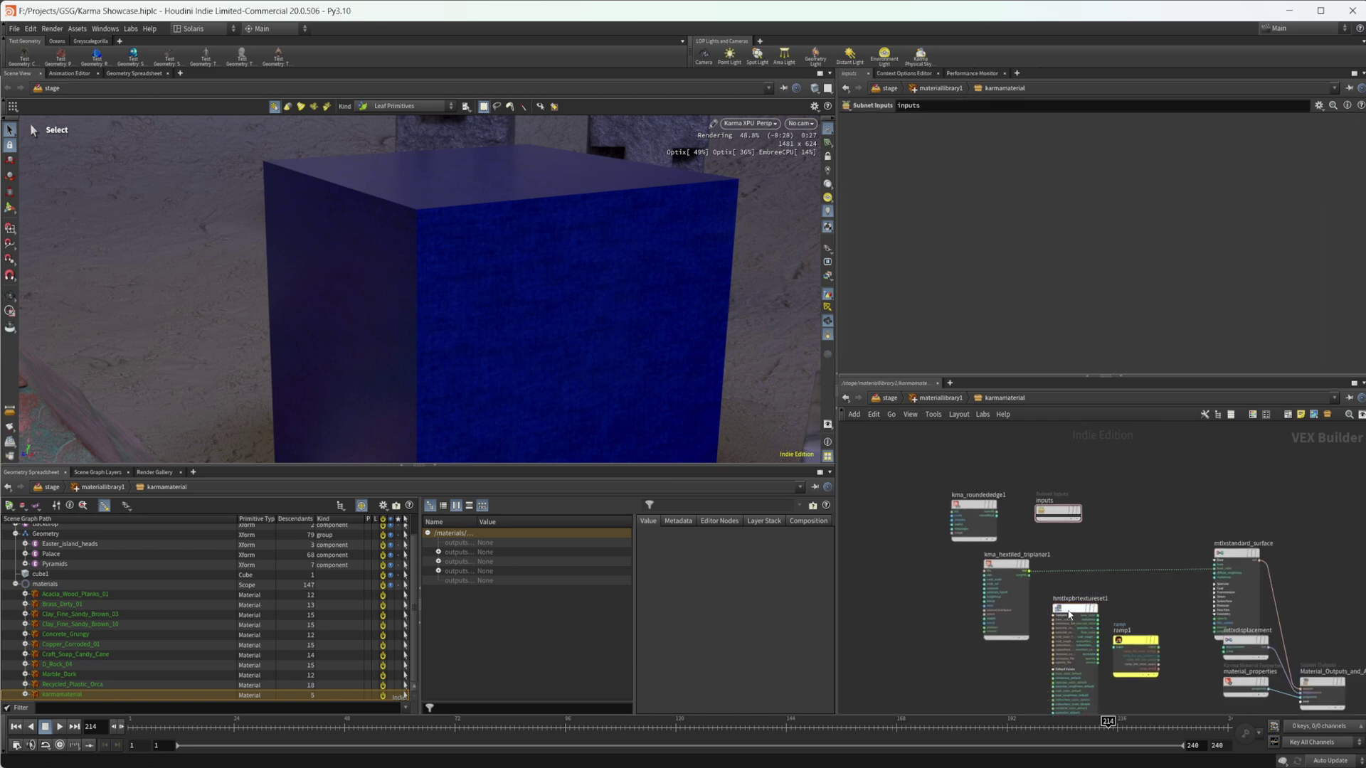
left_click_drag(1075, 611, 1127, 514)
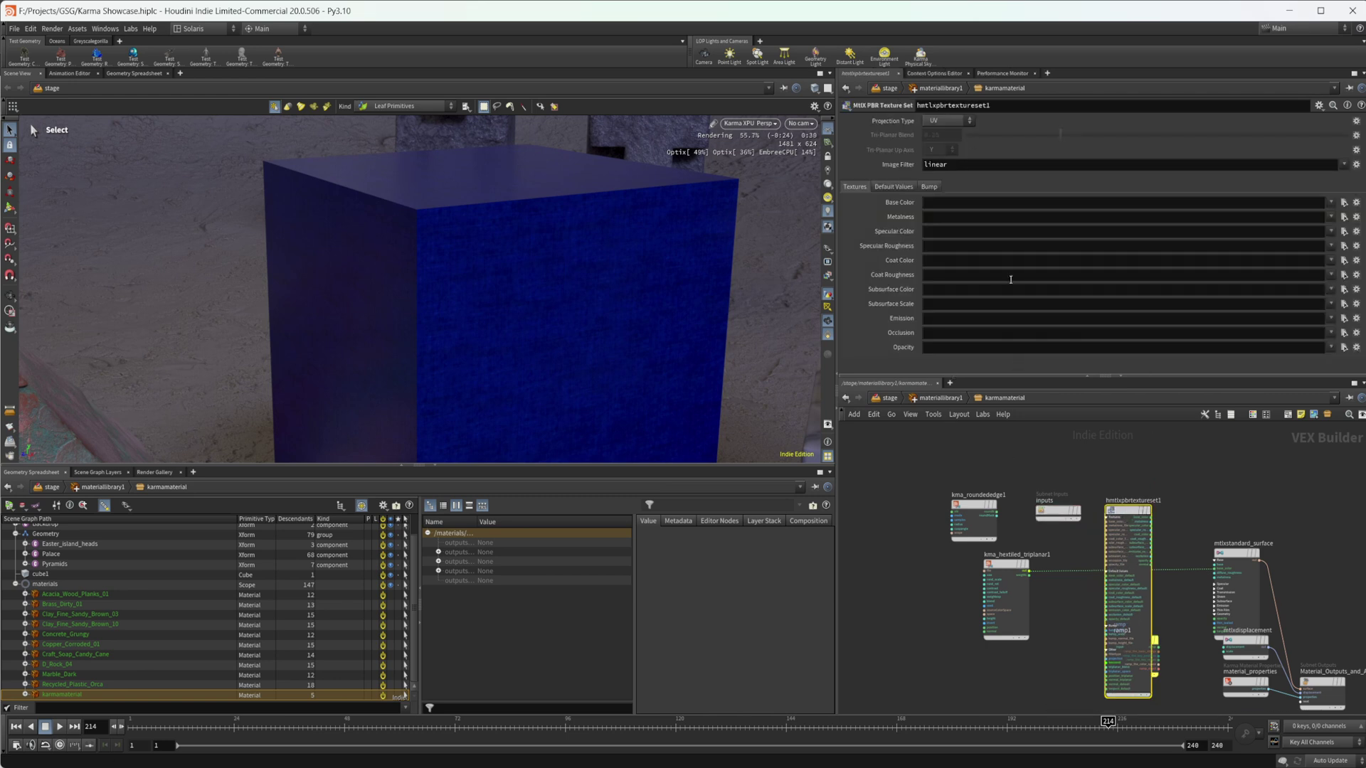
scroll(1199, 566, "up", 3)
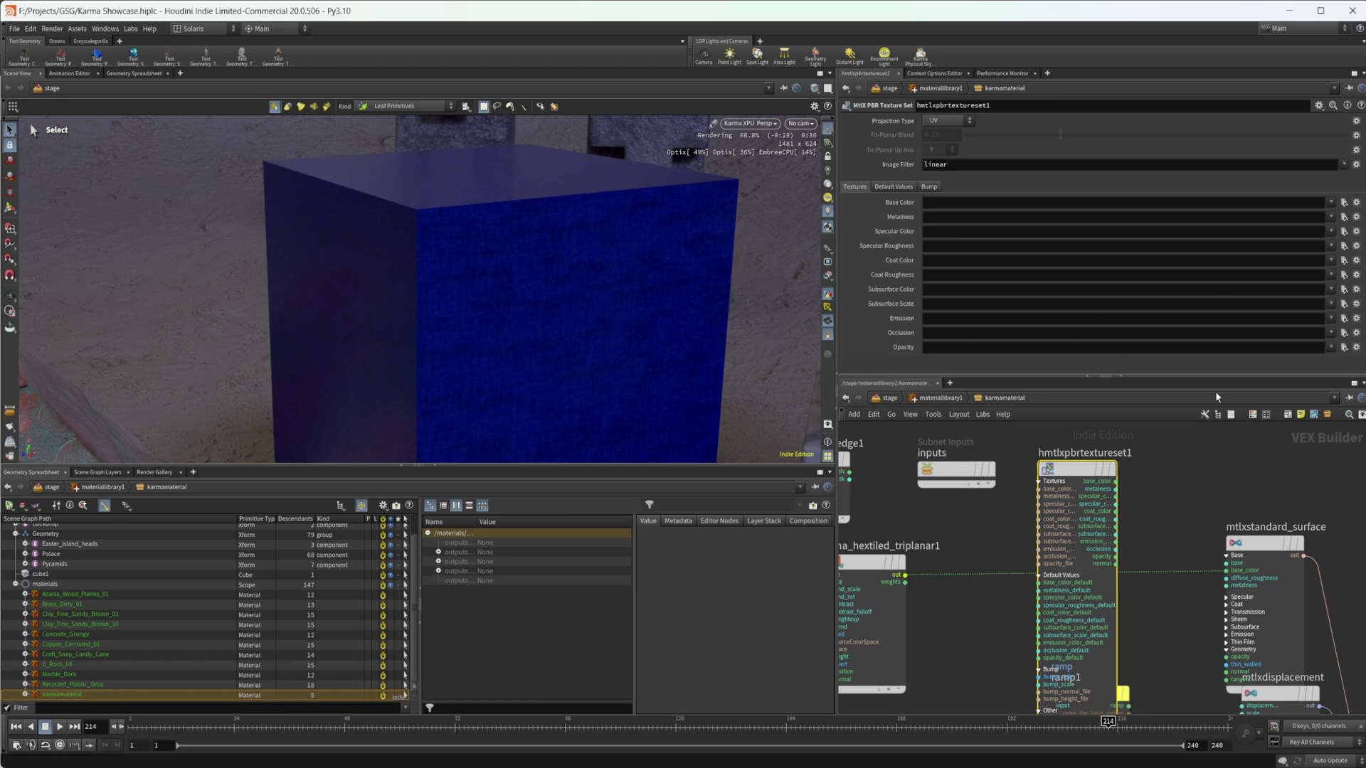
Step: Load blue_fabric_26_28_diffuse.jpg into Base Color and the blue_fabric_26_28 roughness.jpg into Specular Roughness
left_click(1343, 204)
left_click(926, 254)
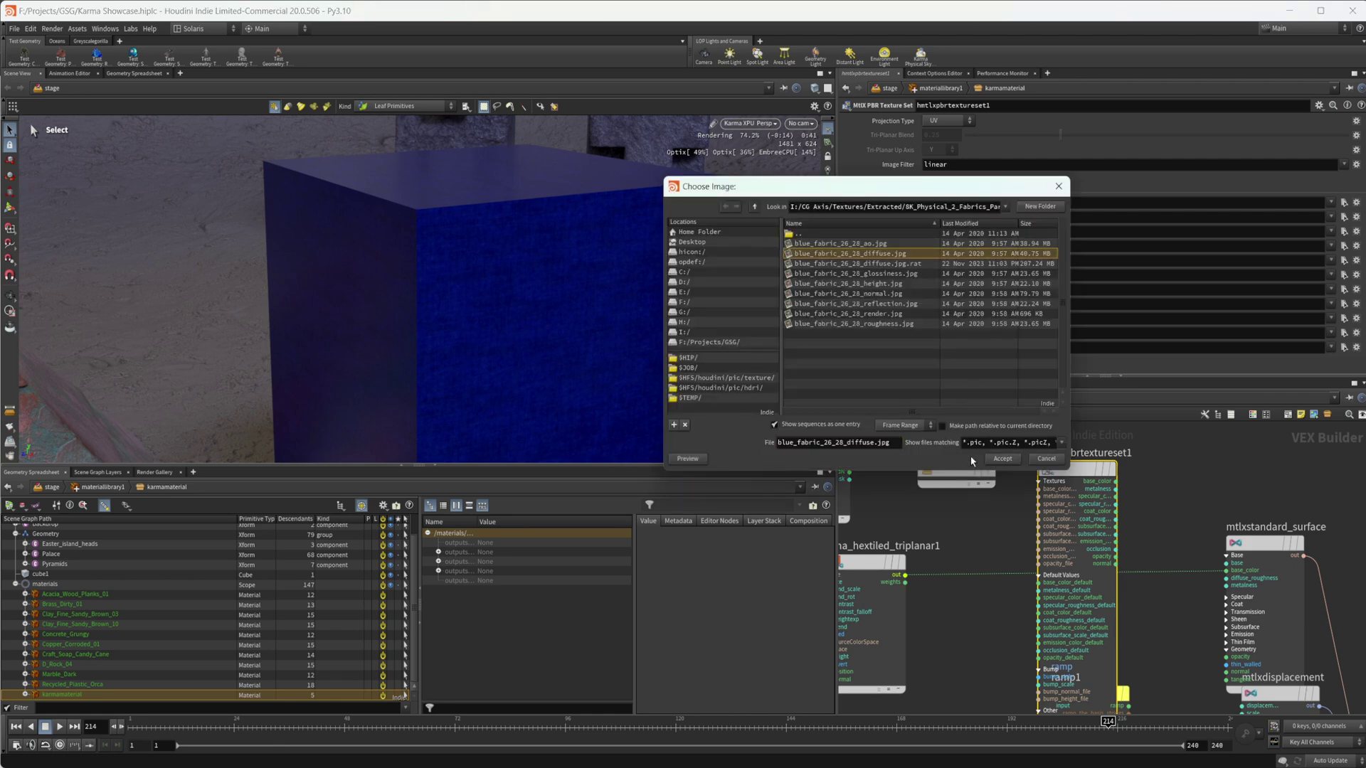
left_click(1002, 458)
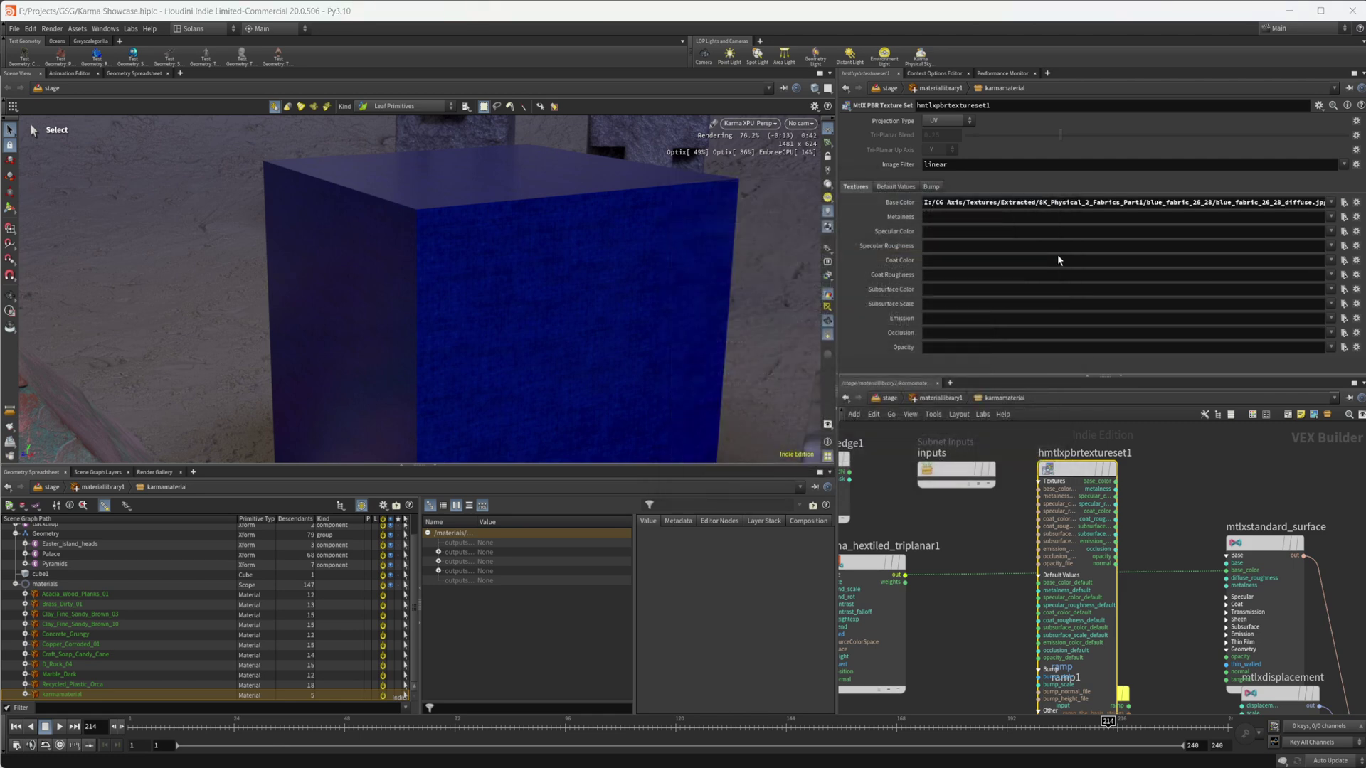
left_click(1344, 245)
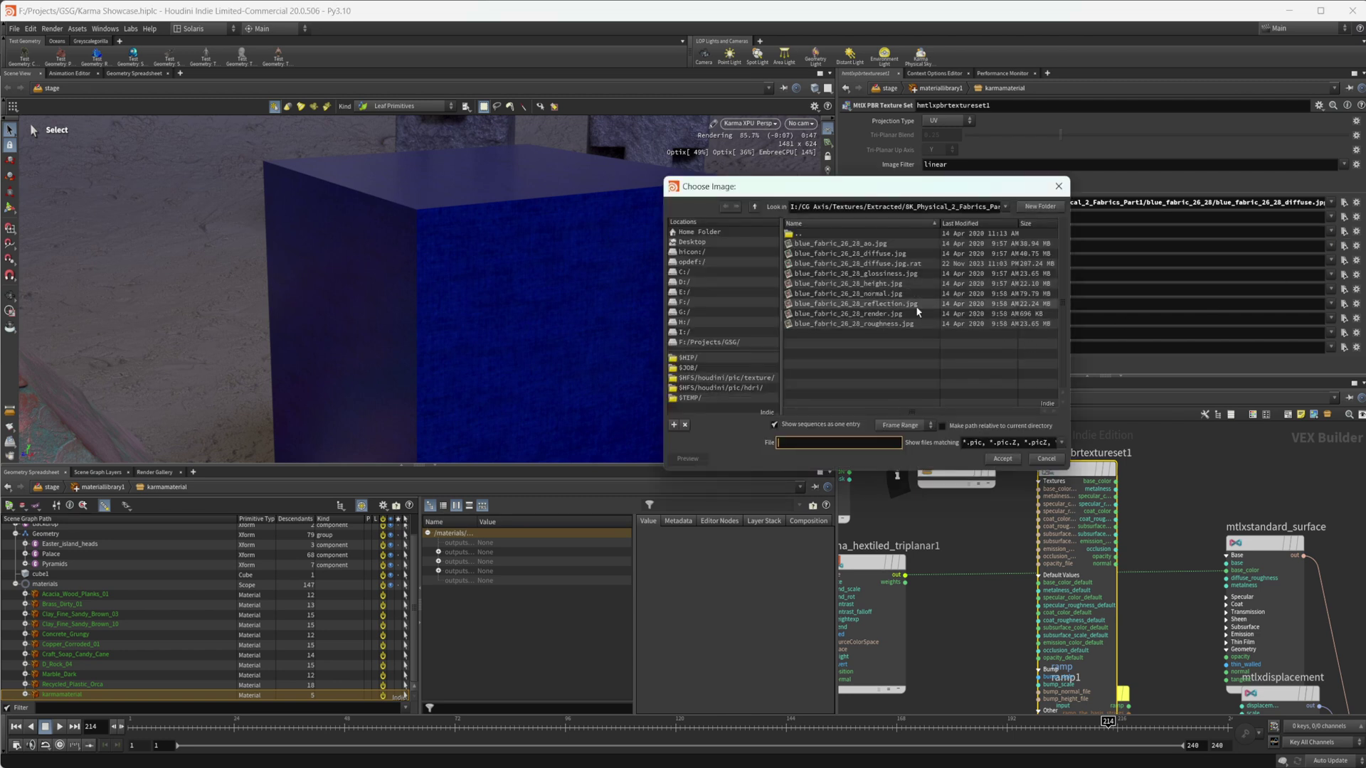
left_click(854, 324)
left_click(1003, 458)
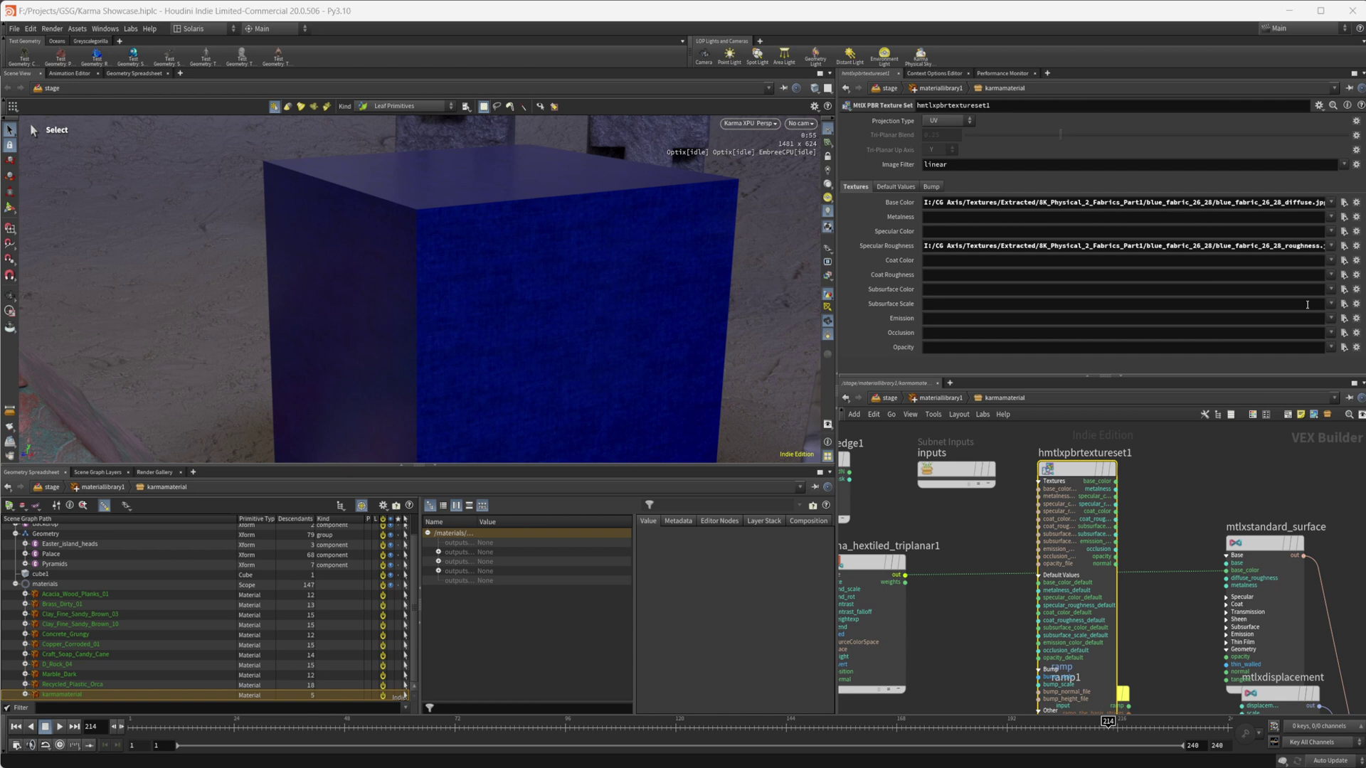
Step: Wire the texture set's specular_roughness output into mtlxstandard_surface's Specular Roughness and restart the Karma render
left_click(894, 191)
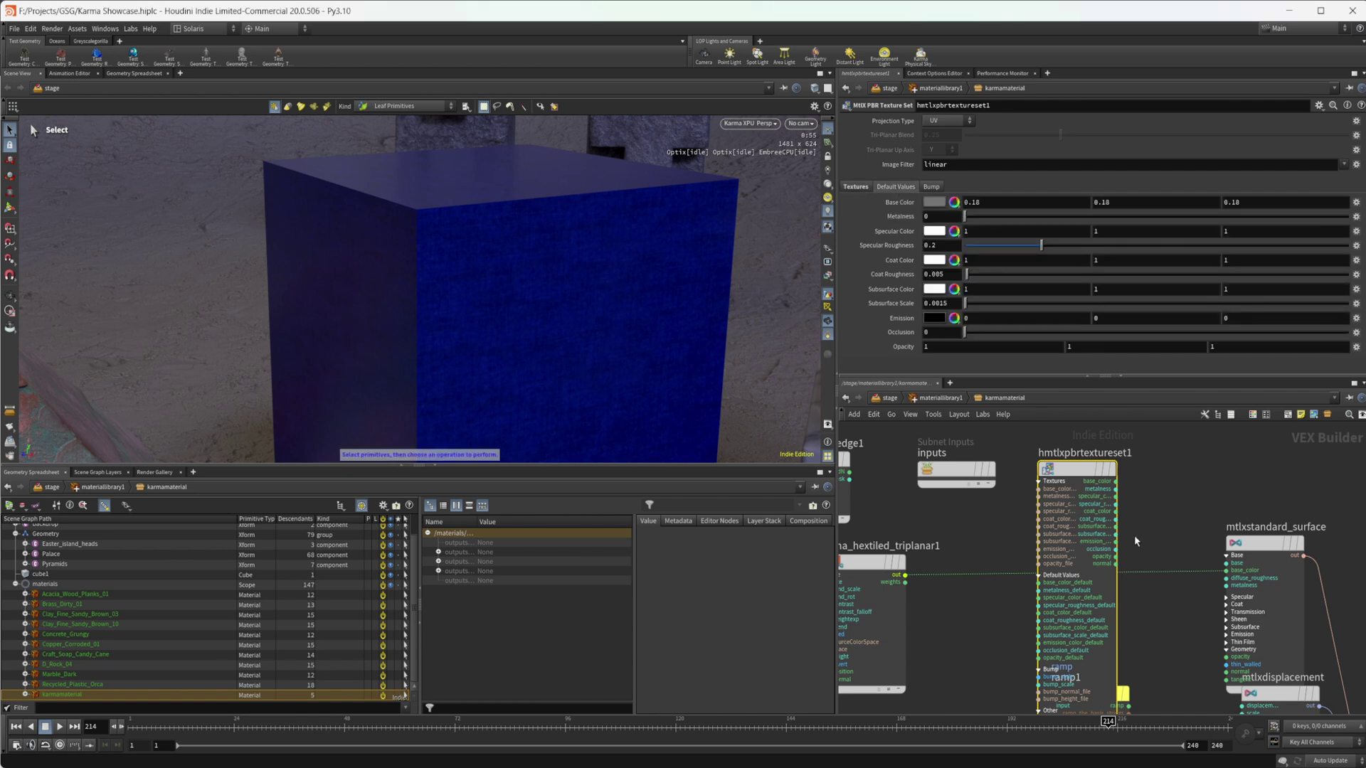
middle_click_drag(1134, 535, 1066, 480)
left_click_drag(1057, 470, 1147, 560)
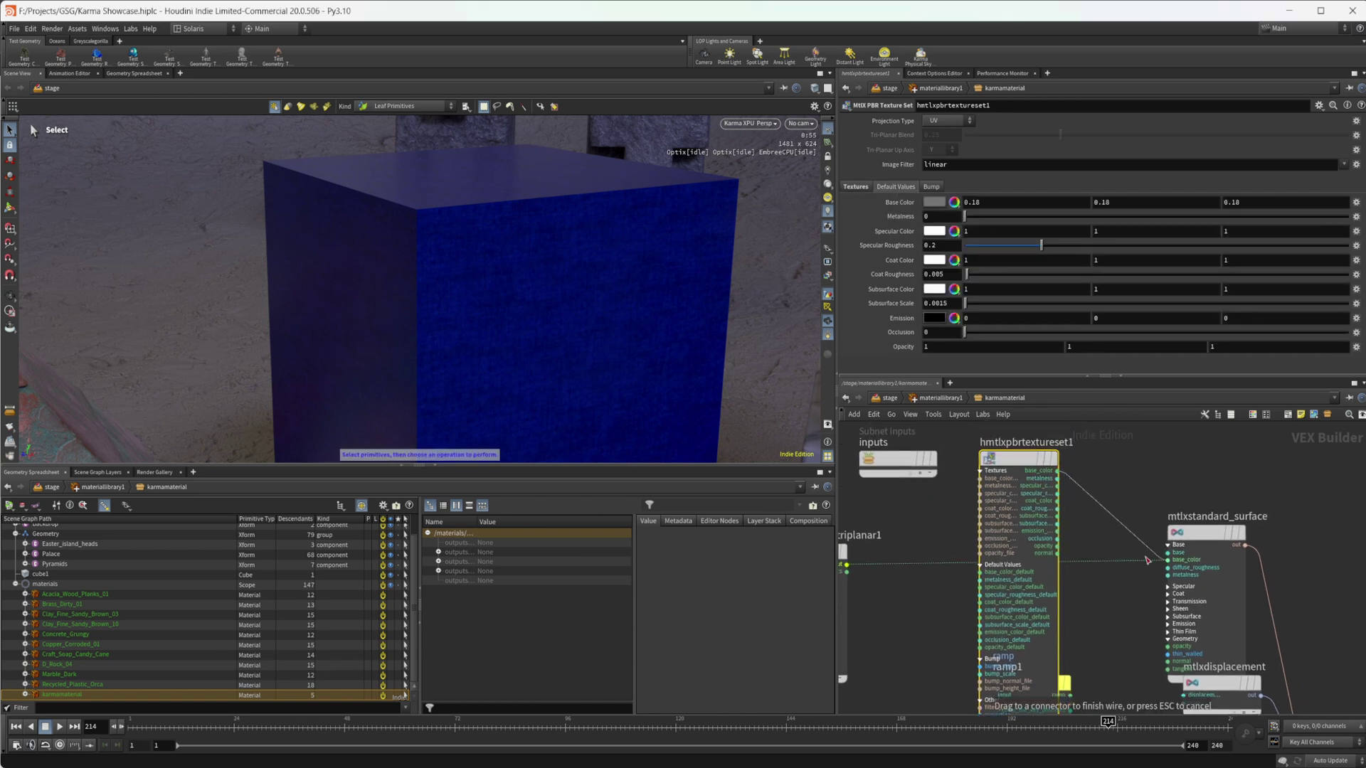
left_click(1060, 497)
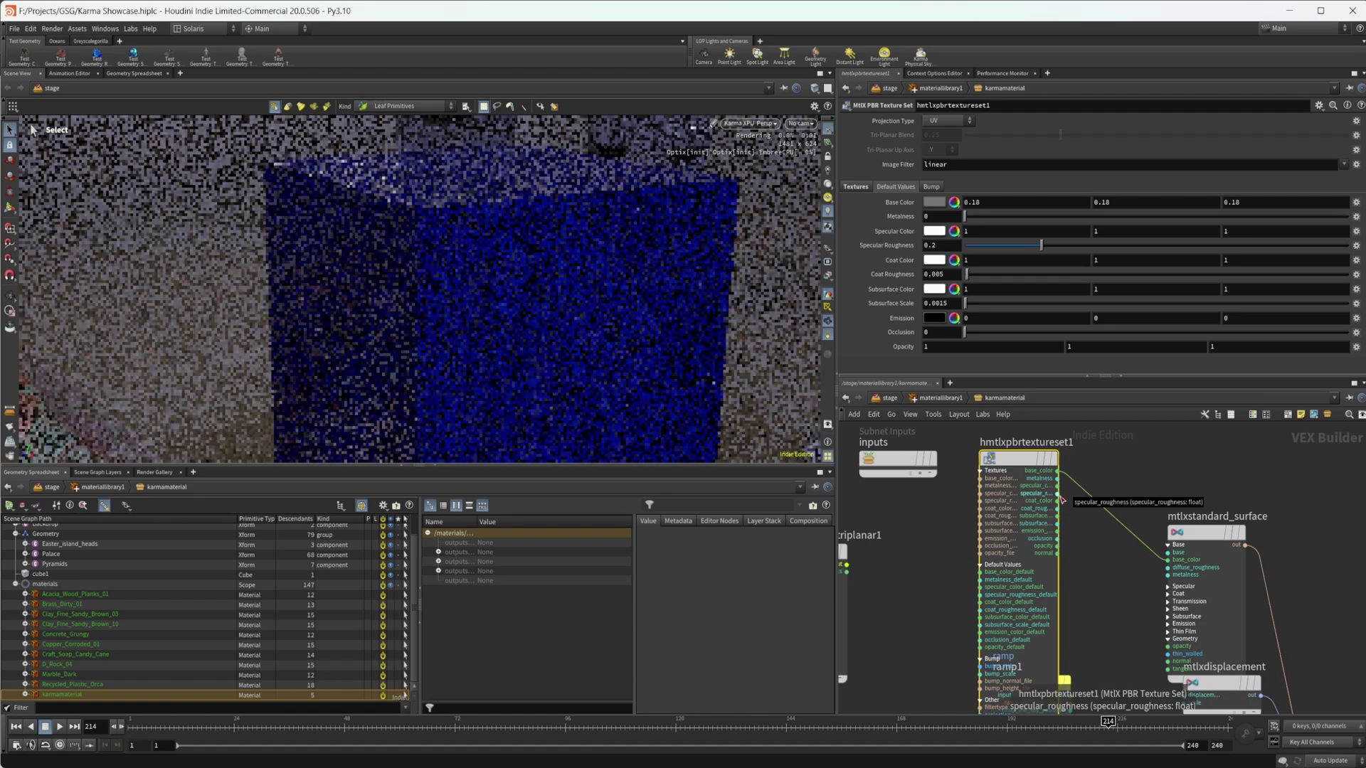
left_click(1060, 497)
left_click(1175, 589)
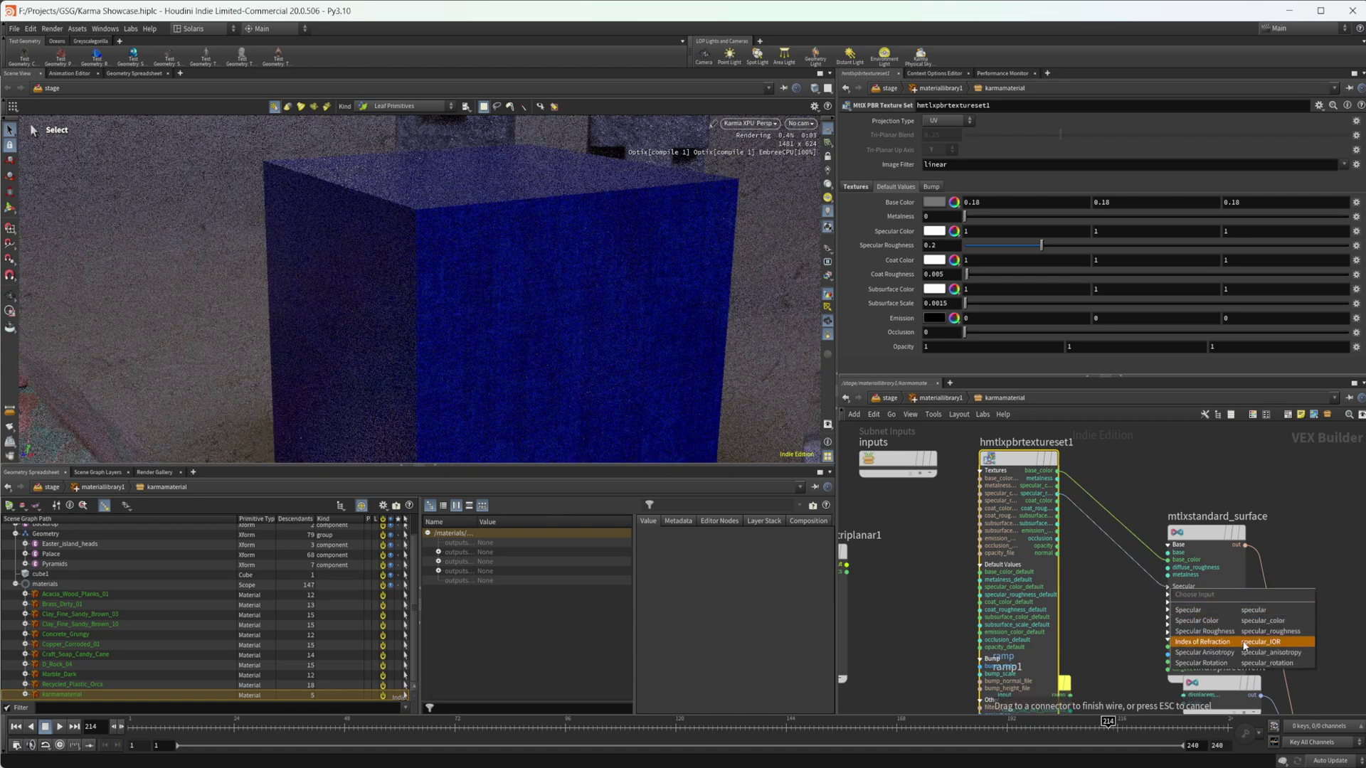
left_click(1239, 632)
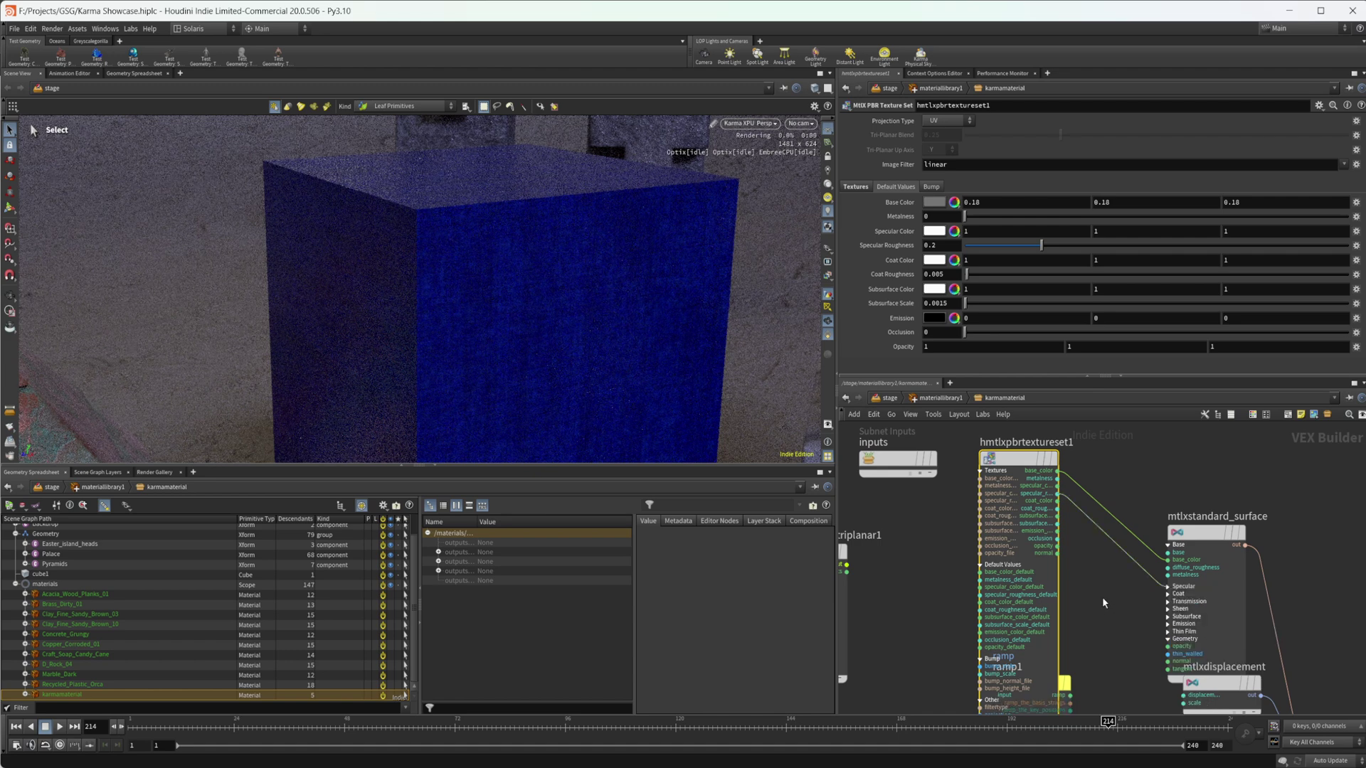
middle_click_drag(1144, 476, 1158, 448)
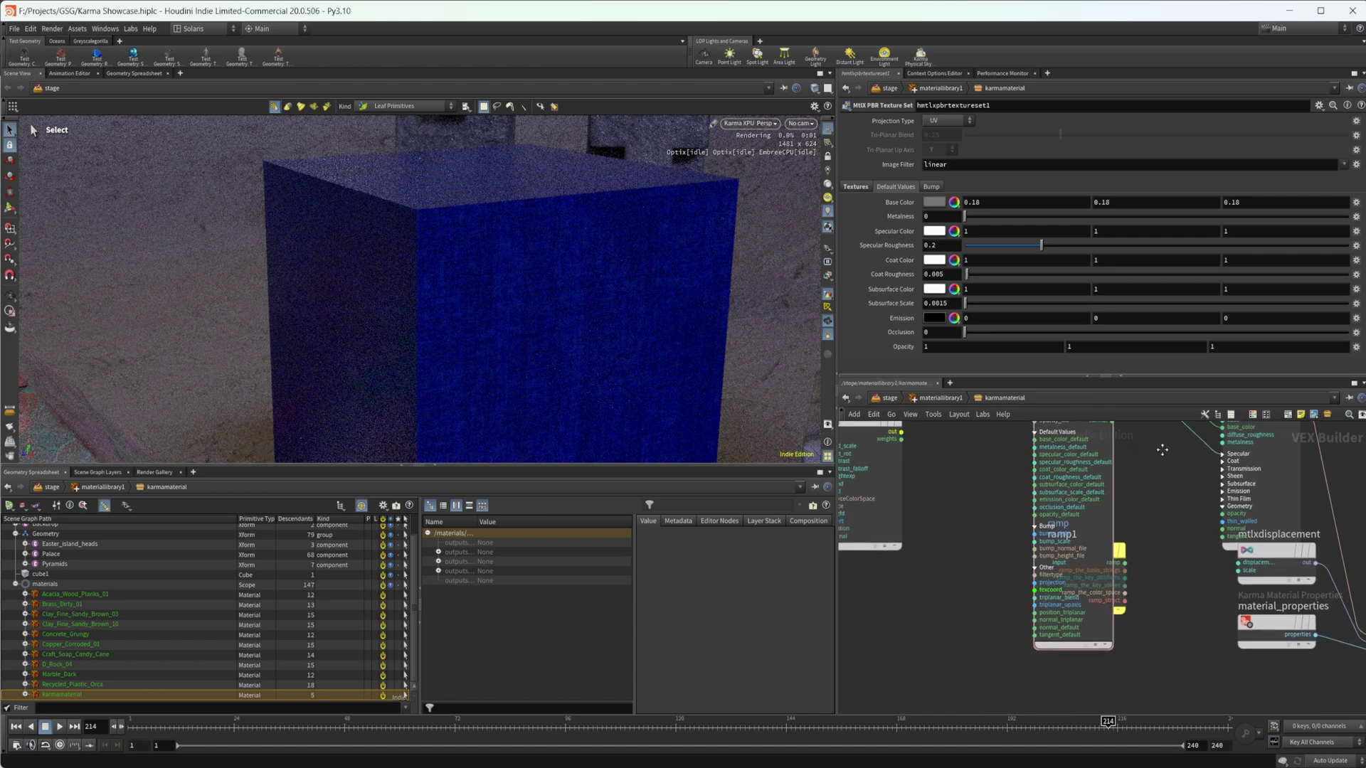
left_click(750, 123)
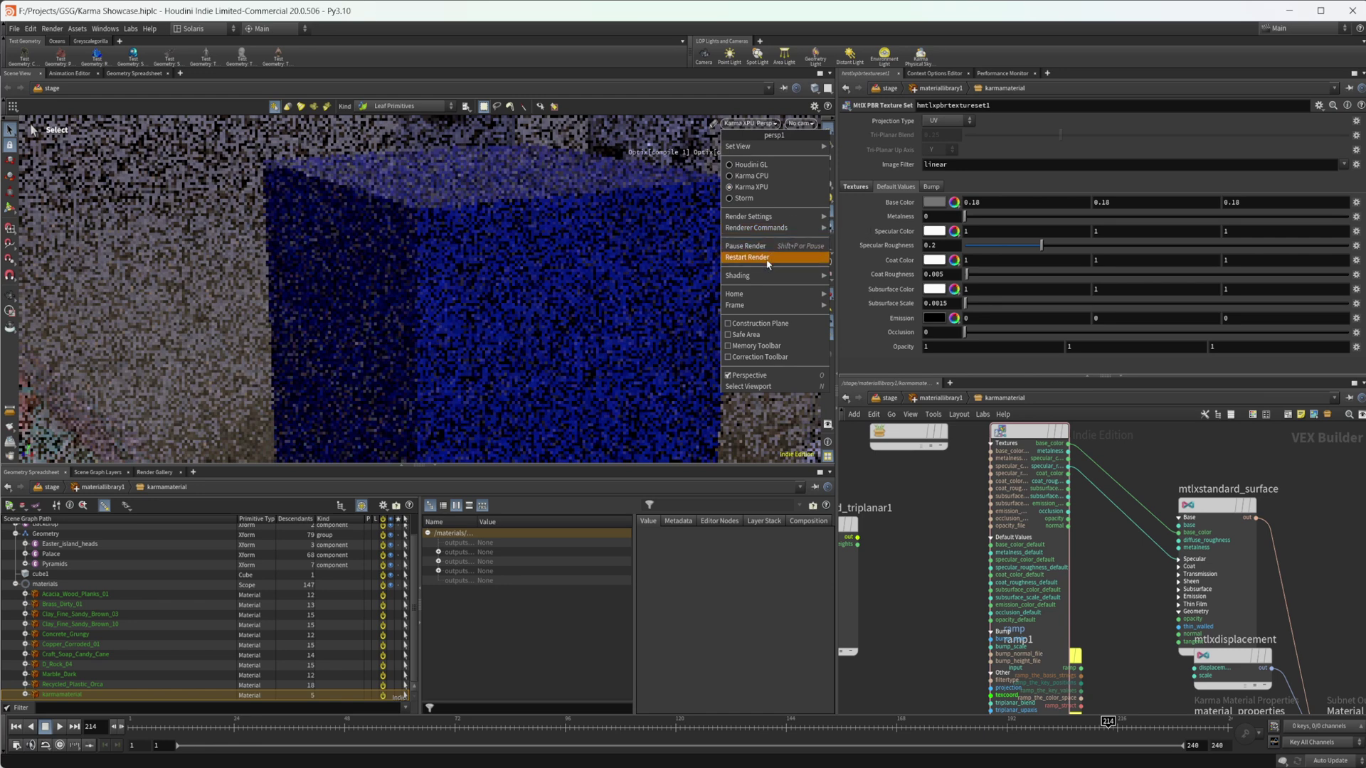
left_click(747, 256)
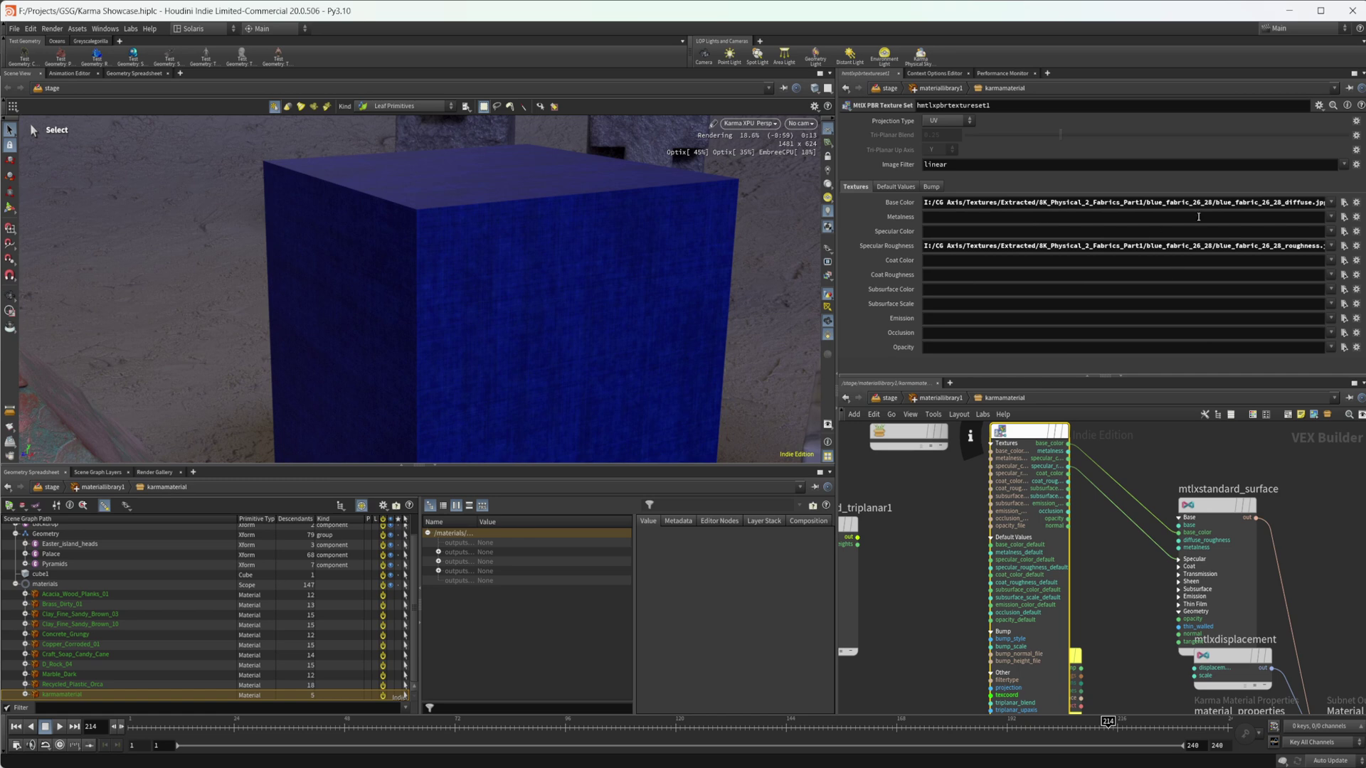
Step: Clear the Base Color and Specular Roughness texture paths on the texture set
triple_click(1212, 201)
key("BackSpace")
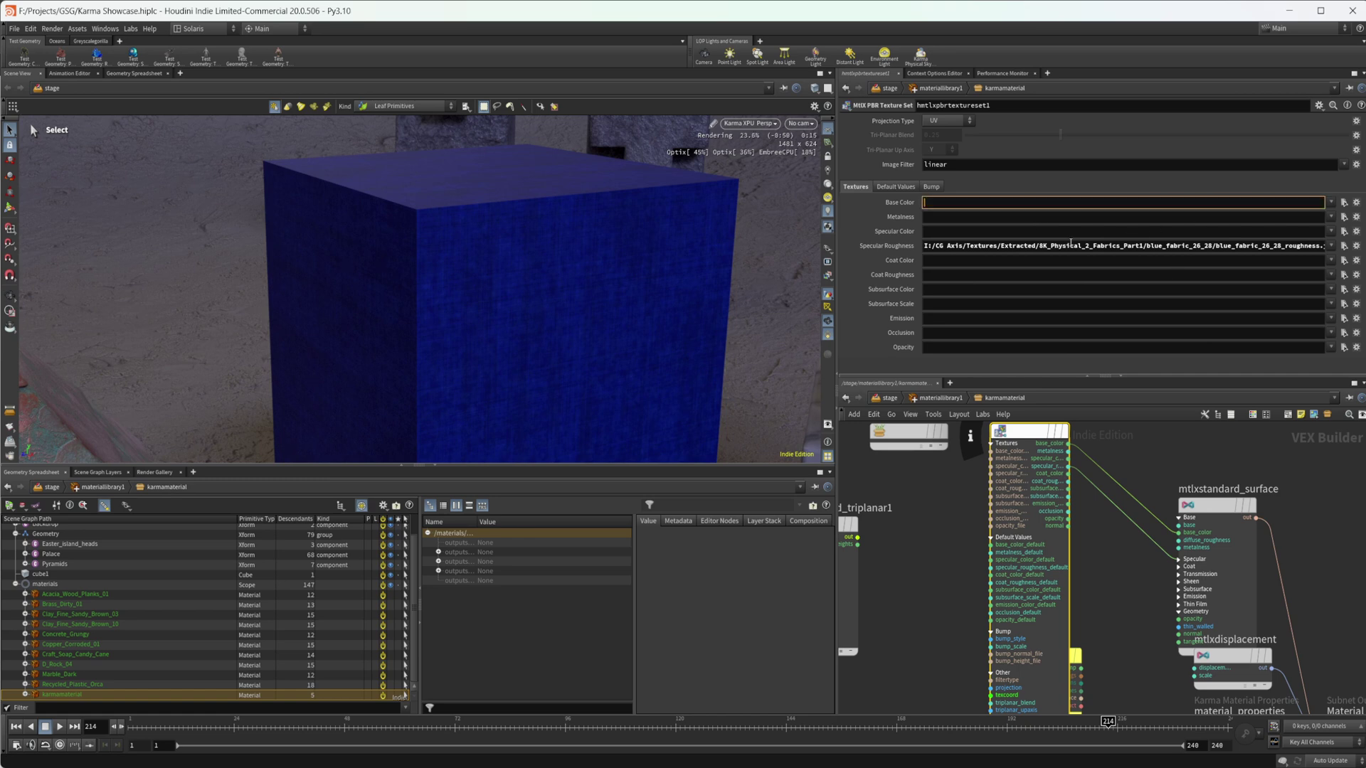
triple_click(1070, 246)
key("BackSpace")
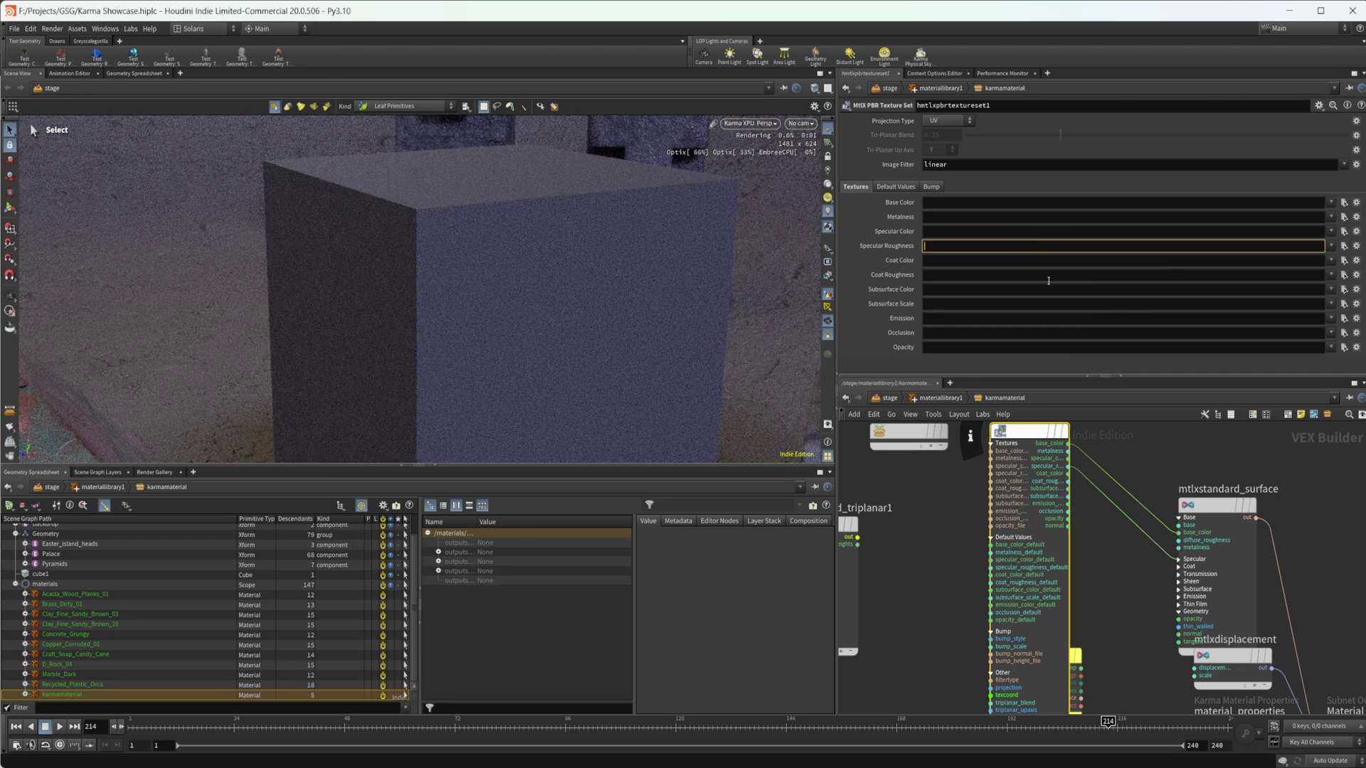
Step: Set the texture set's default Base Color to pure green and Specular Roughness to 0.764
left_click(895, 186)
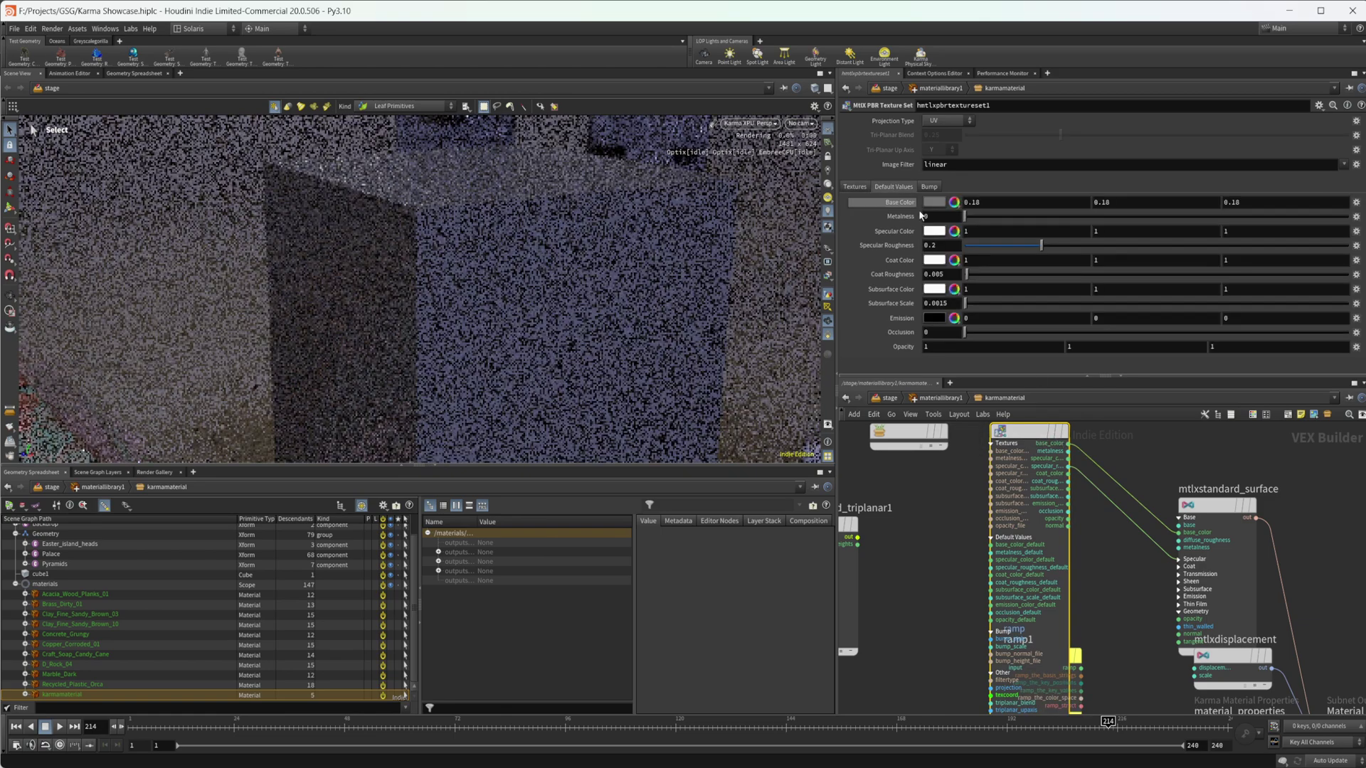
middle_click_drag(1000, 432, 979, 487)
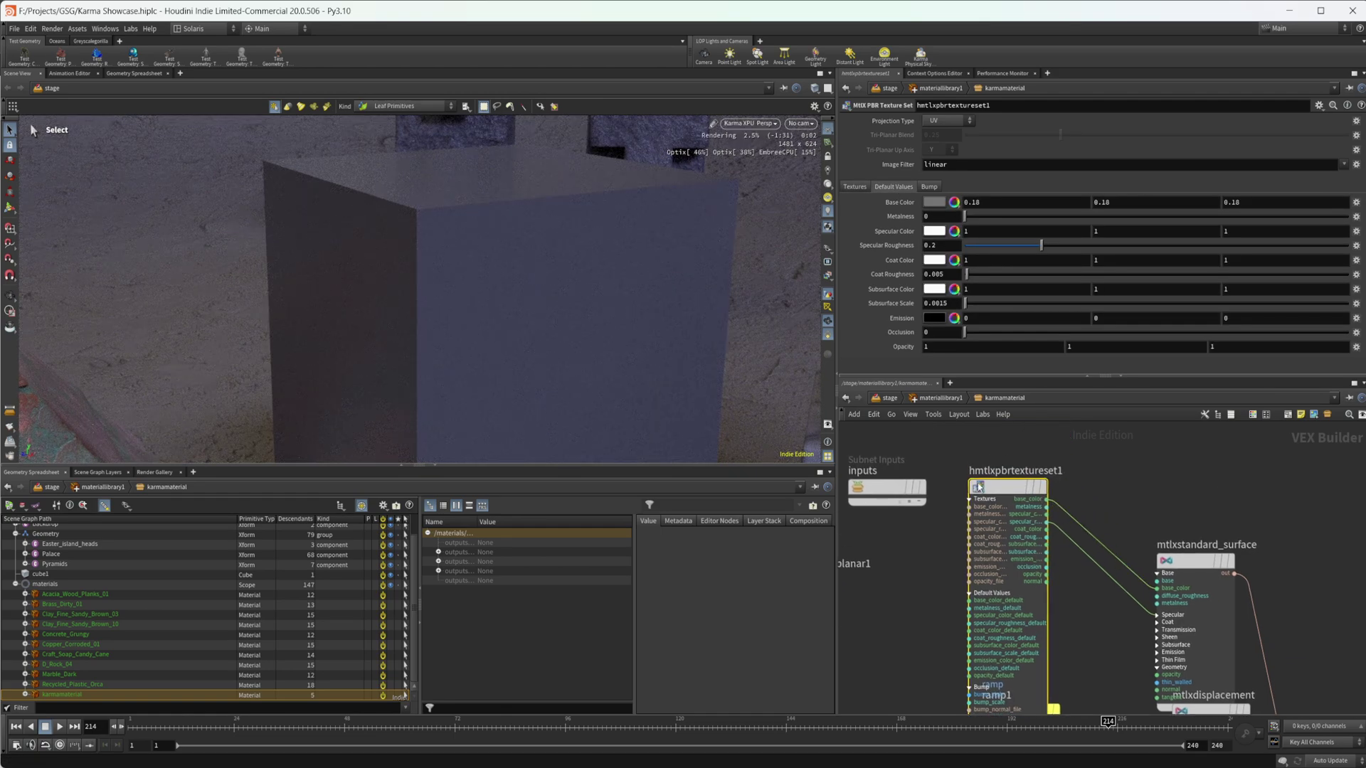
middle_click_drag(1125, 520, 1076, 511)
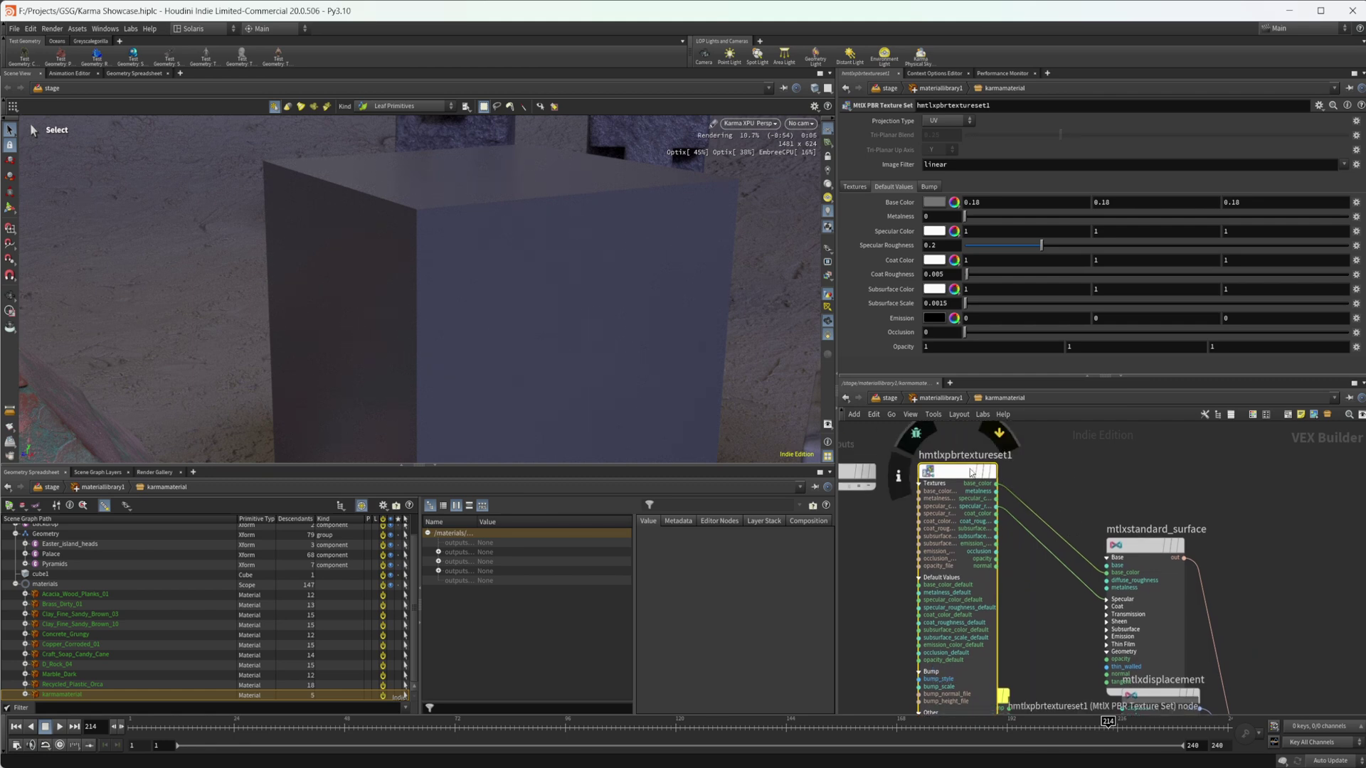
left_click(943, 203)
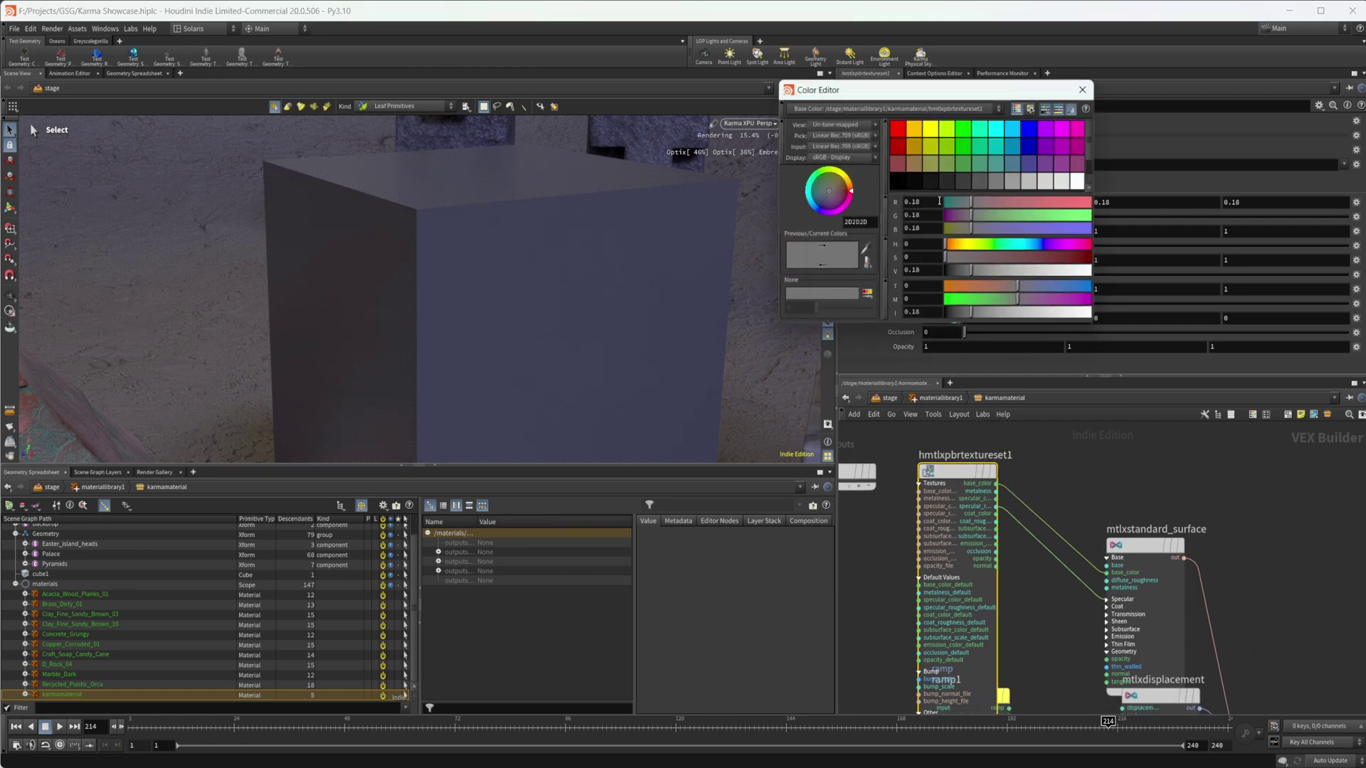
left_click(961, 131)
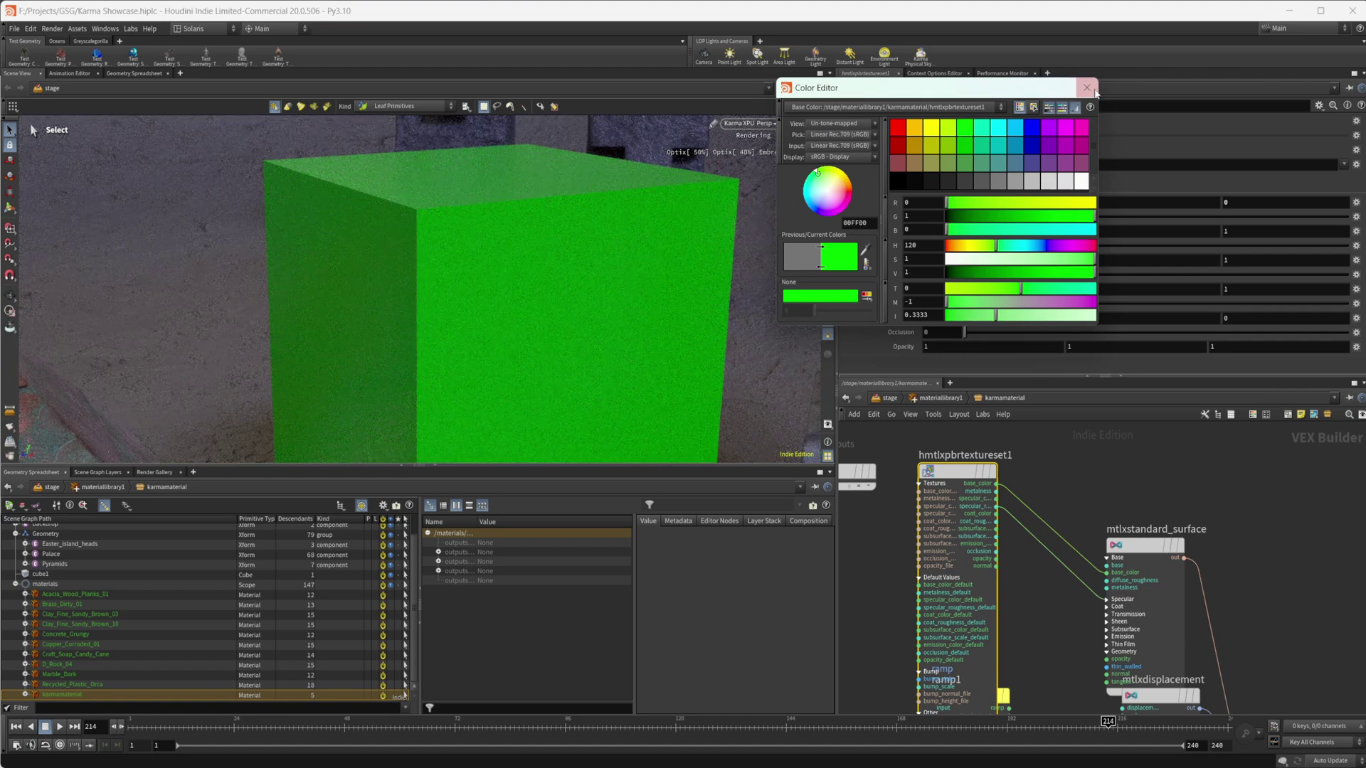
left_click(1257, 249)
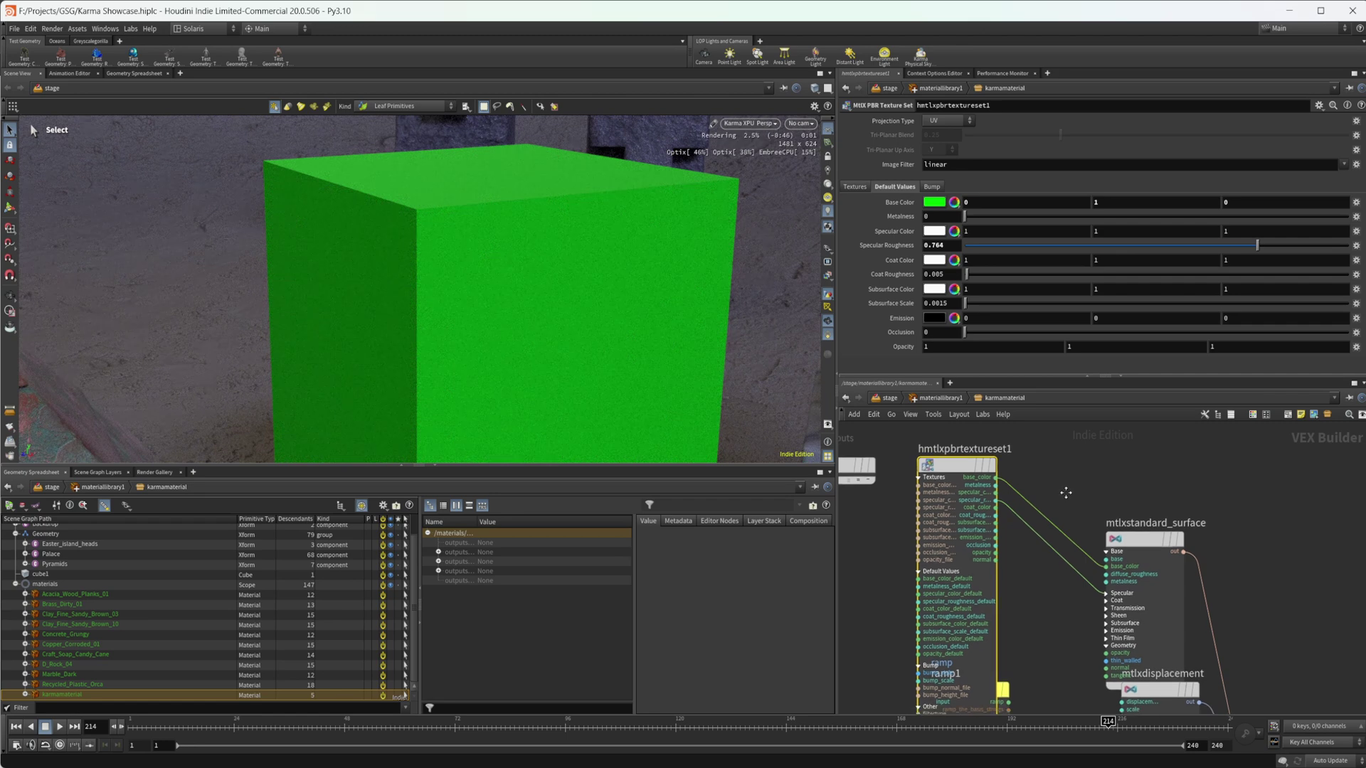
scroll(1063, 534, "down", 2)
scroll(1063, 533, "down", 4)
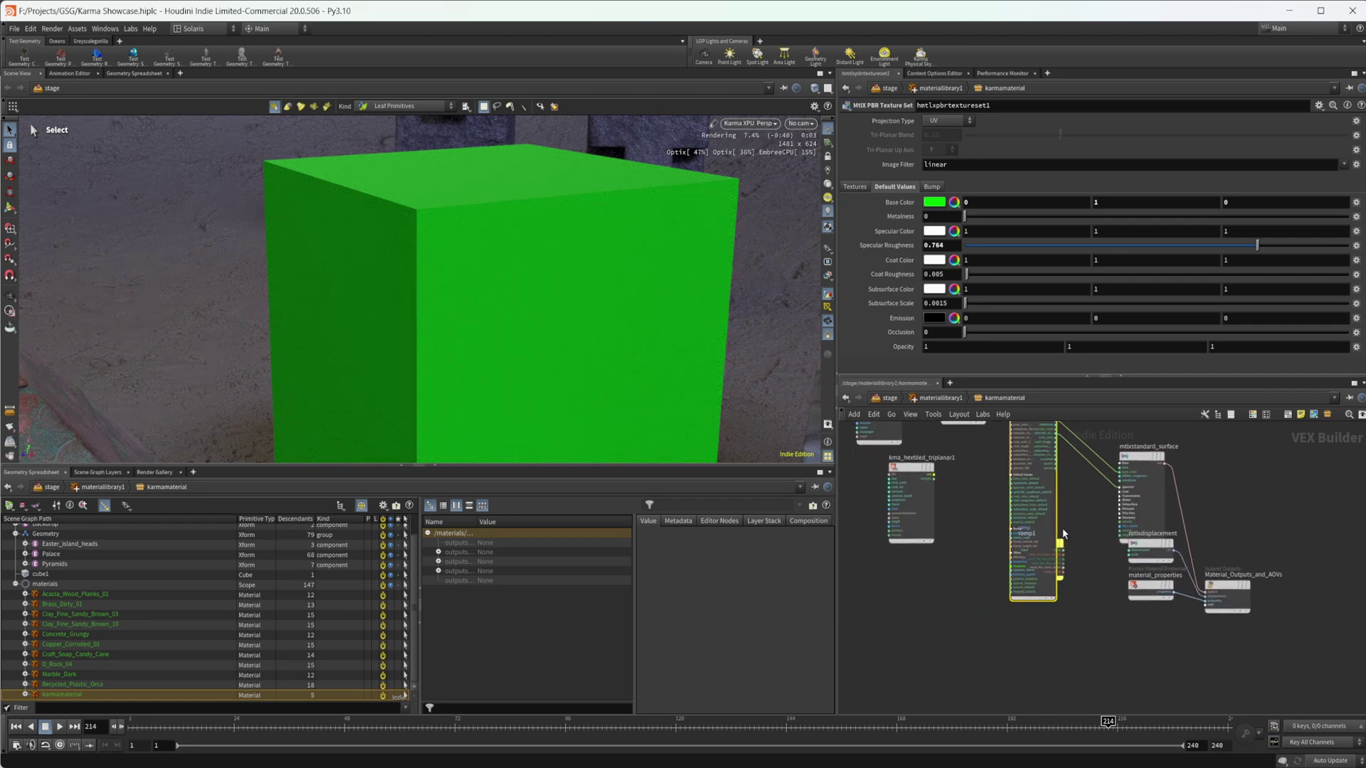
Step: Move hmtlxpbrtextureset1 off the ramp1 node in the VOP network
middle_click_drag(1063, 533, 1062, 596)
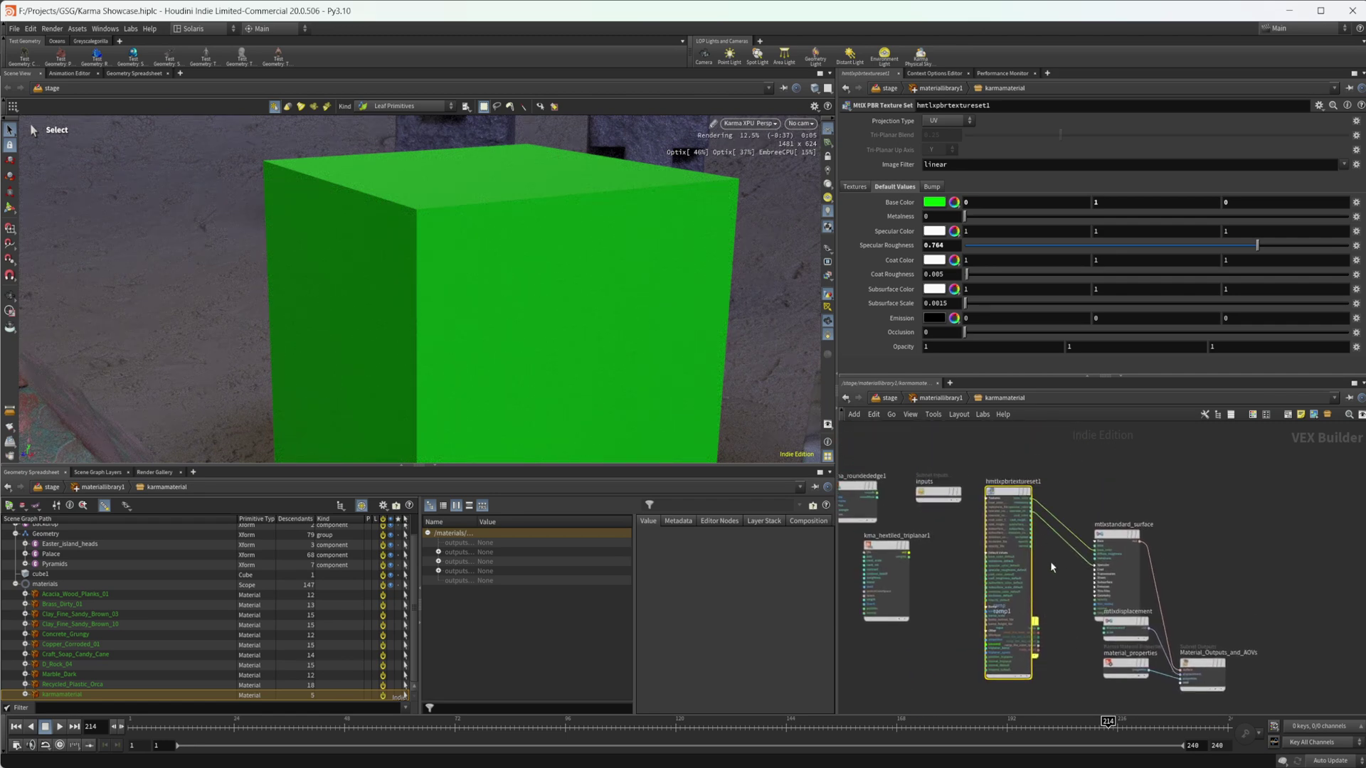
scroll(1051, 561, "up", 2)
middle_click_drag(1066, 575, 1157, 552)
key("l")
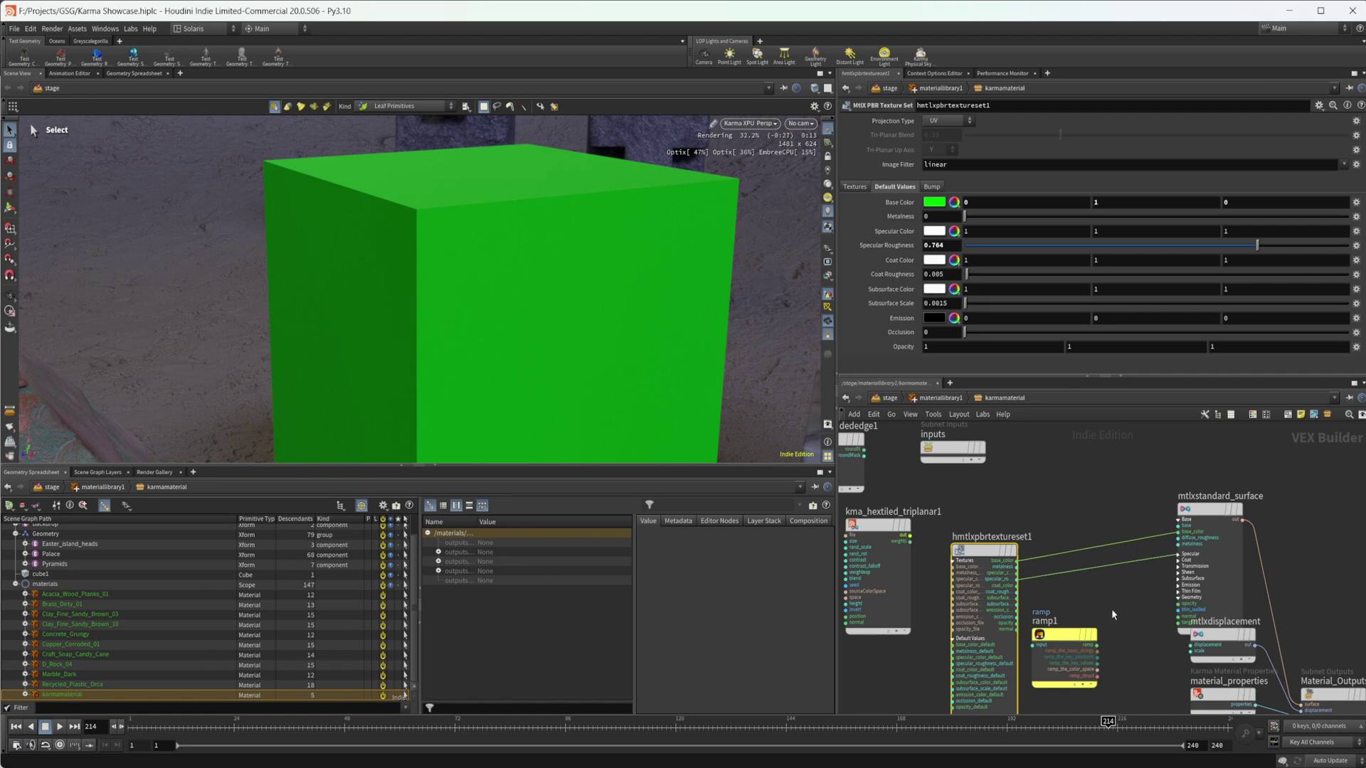
middle_click_drag(1130, 608, 1140, 495)
scroll(1104, 570, "up", 5)
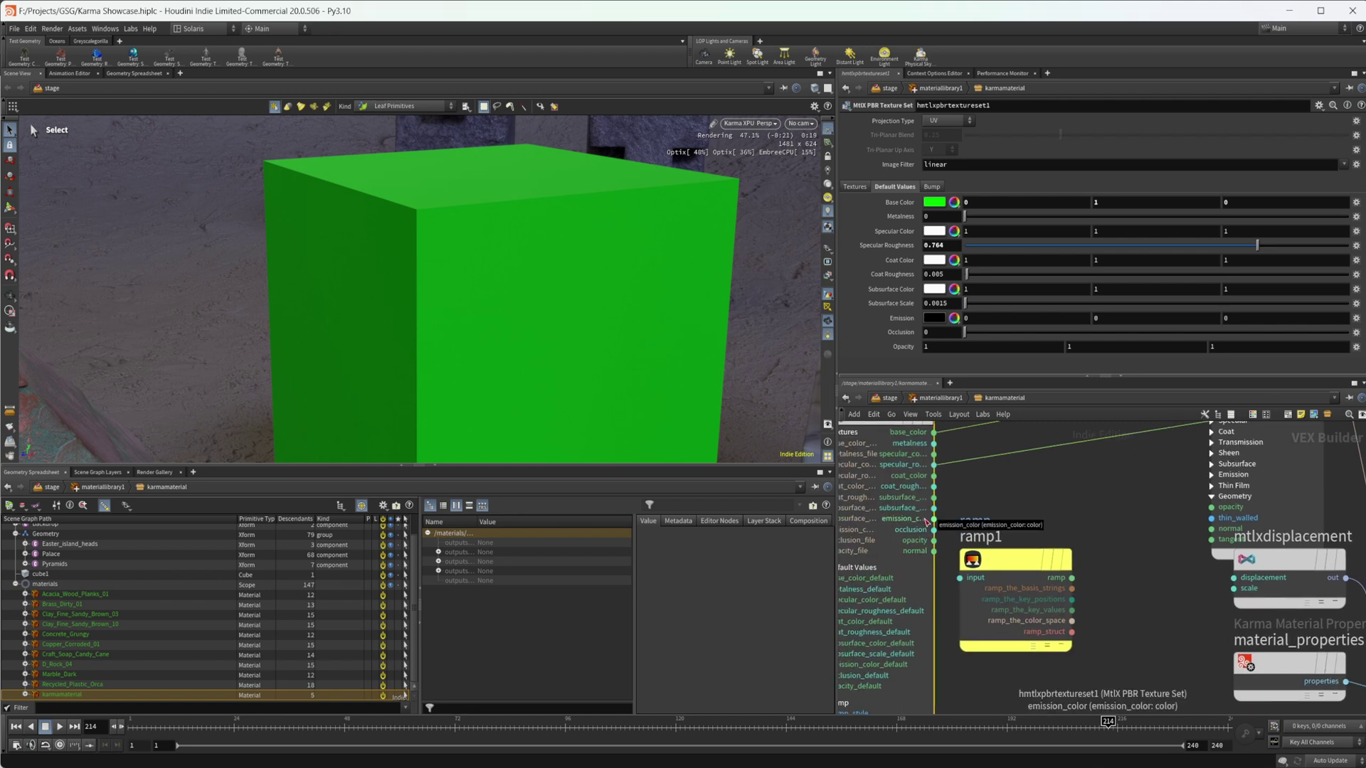
Step: Inspect mtlxstandard_surface's Emission settings, then return to the texture set's parameters
middle_click_drag(1050, 531, 940, 578)
middle_click_drag(1043, 512, 987, 615)
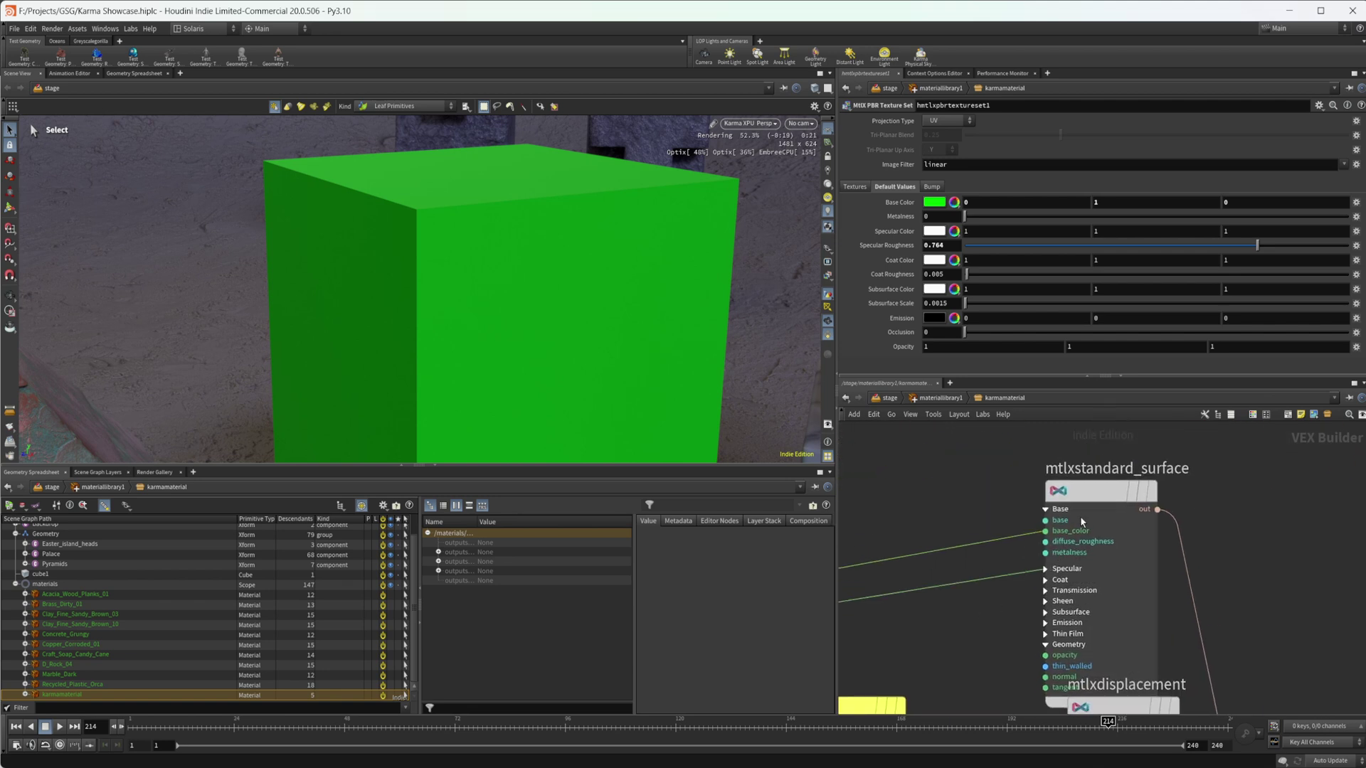
left_click(1080, 515)
left_click(893, 285)
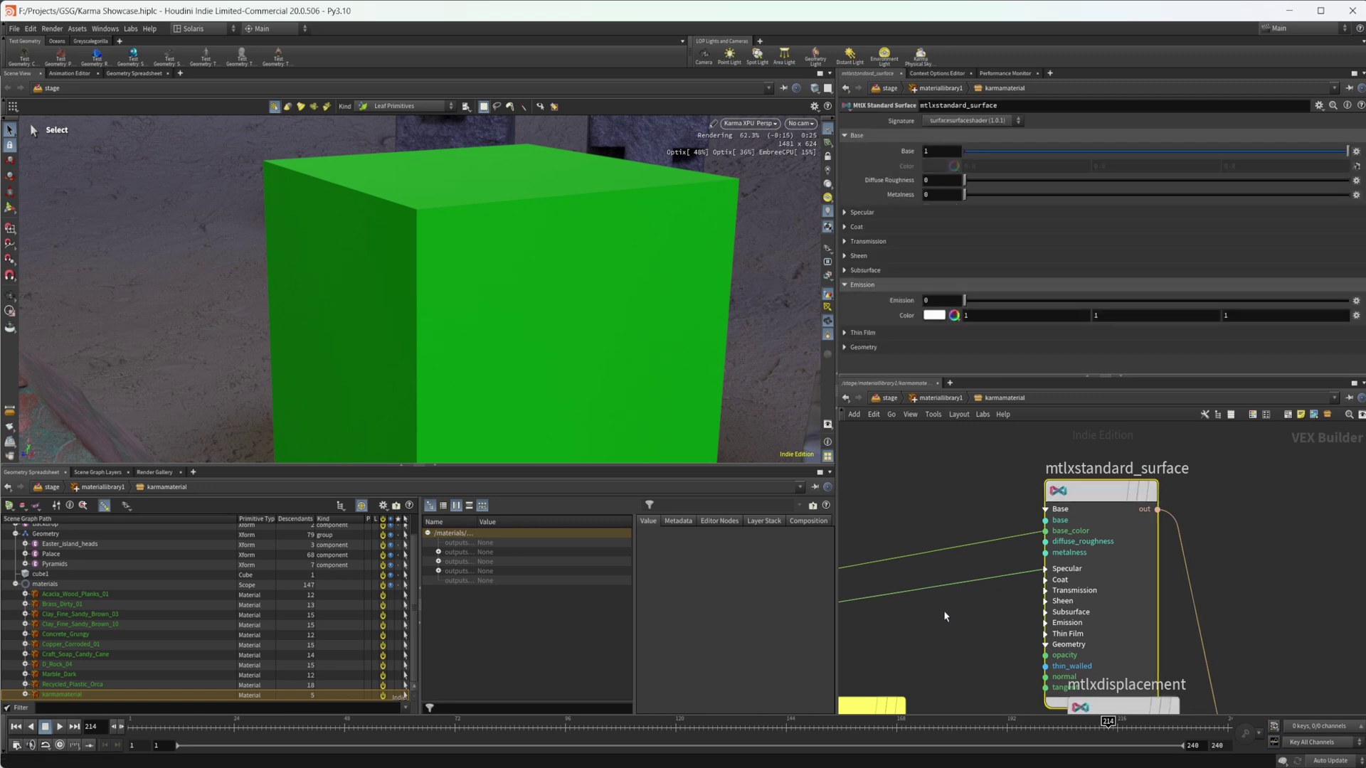
middle_click_drag(943, 611, 1031, 589)
middle_click_drag(983, 630, 1100, 578)
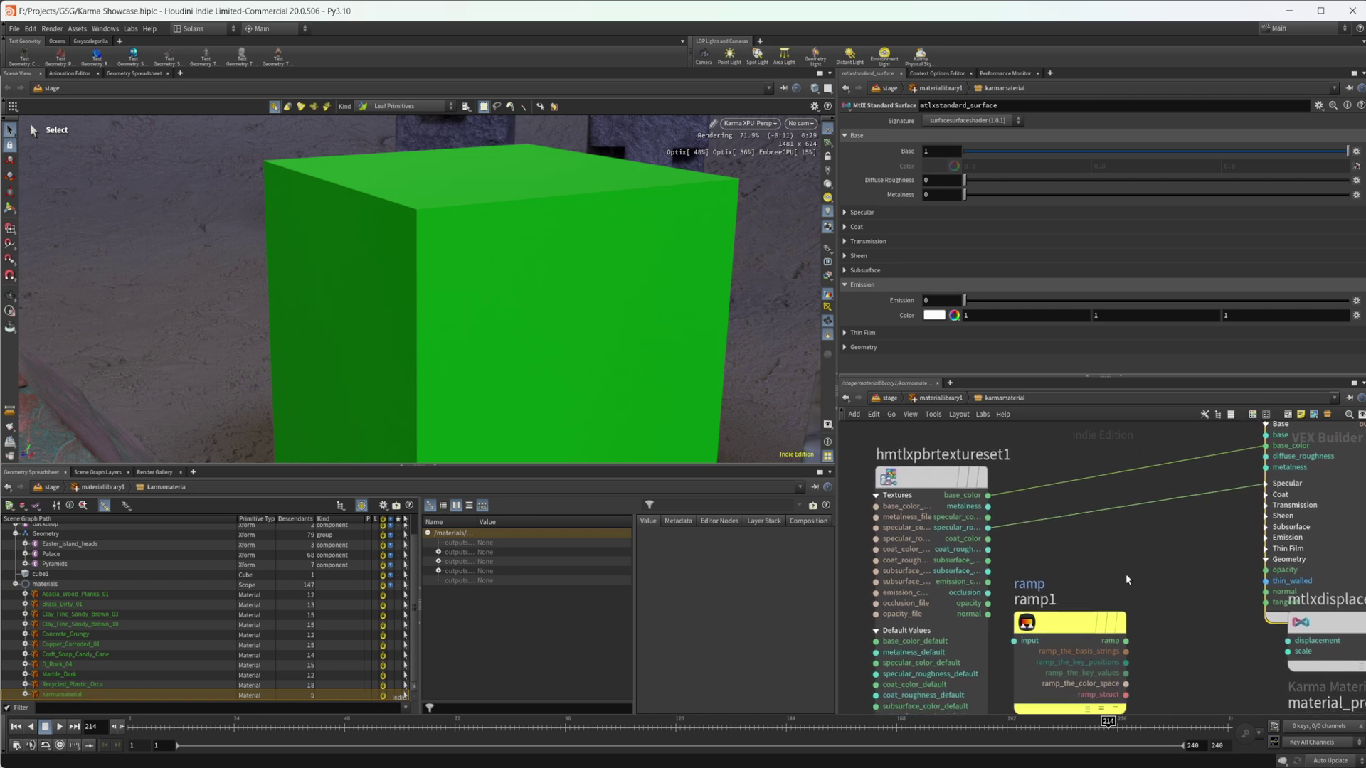
middle_click_drag(1171, 572, 1131, 567)
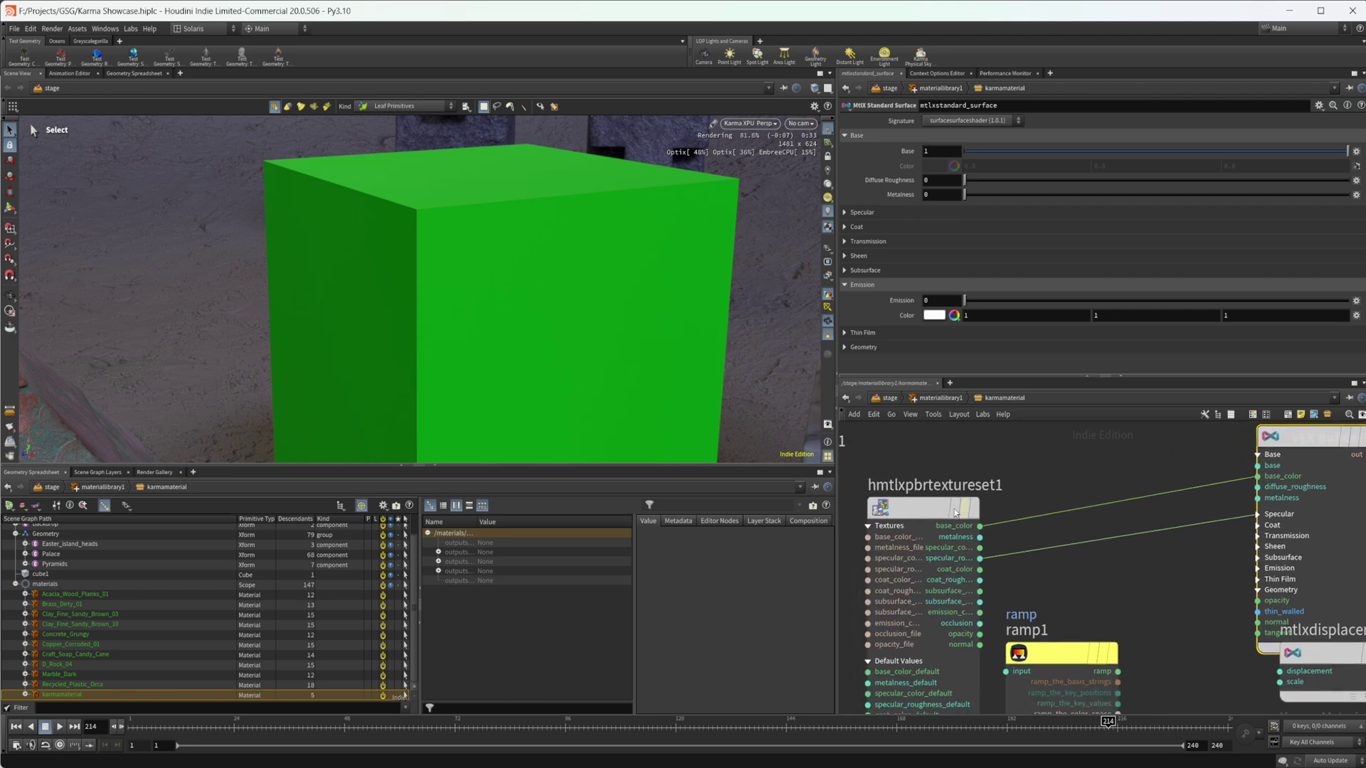
left_click(931, 515)
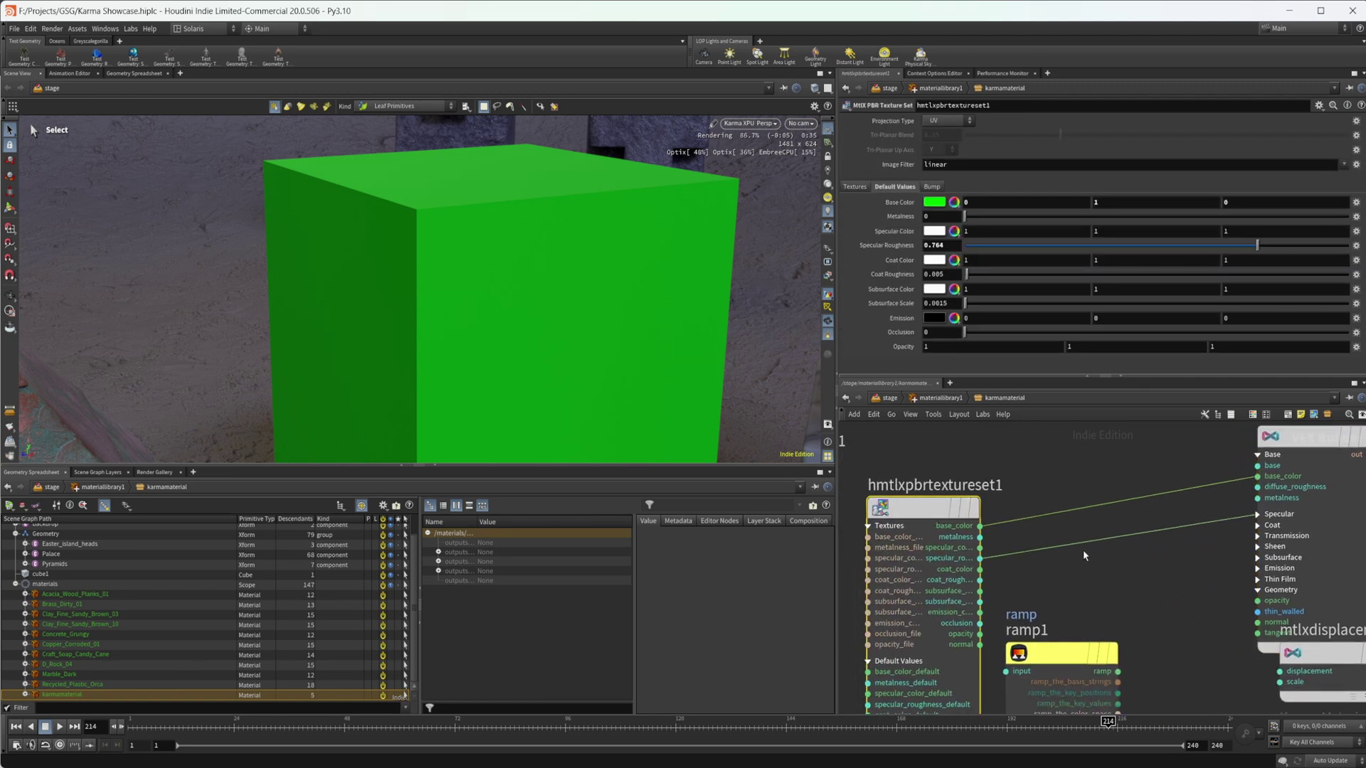
scroll(1083, 549, "down", 5)
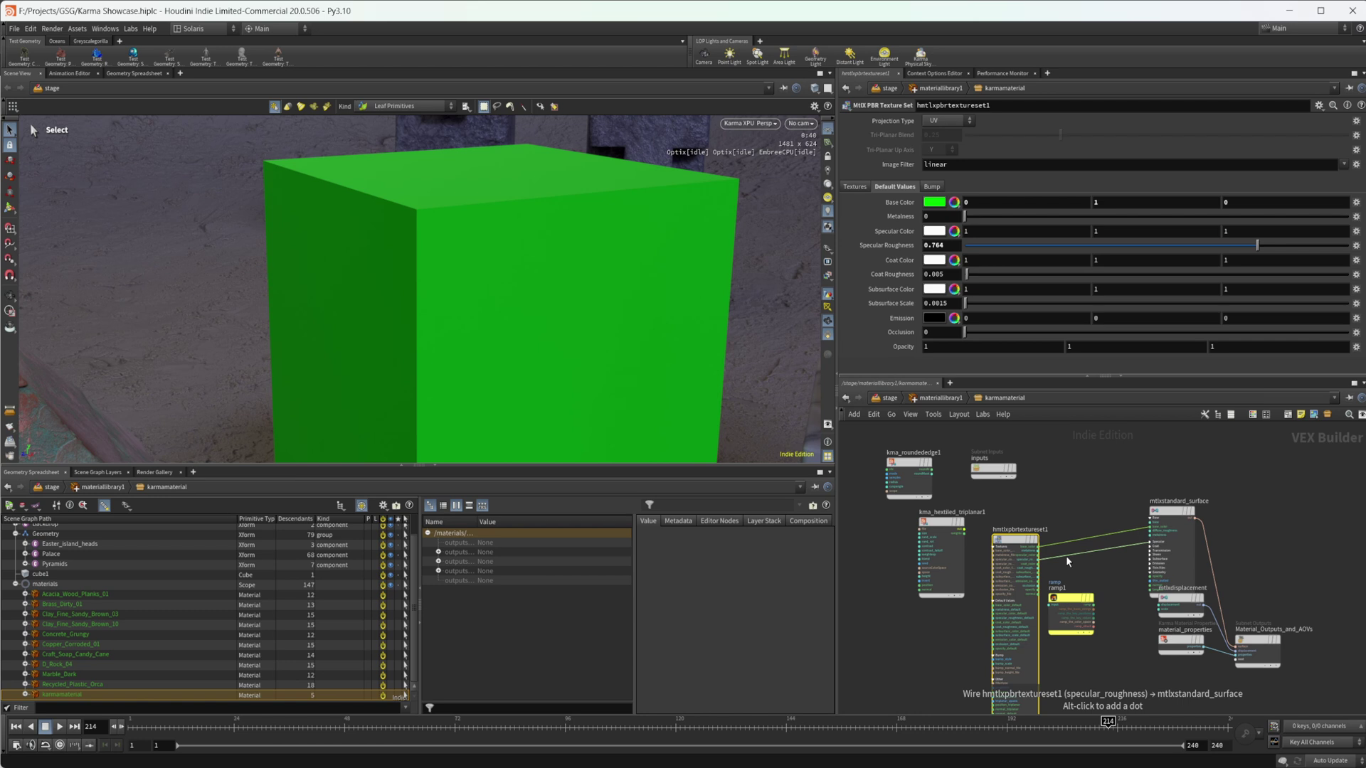
Step: Expand the Transmission folder of mtlxstandard_surface to check its transmission weight of 0
left_click(1172, 520)
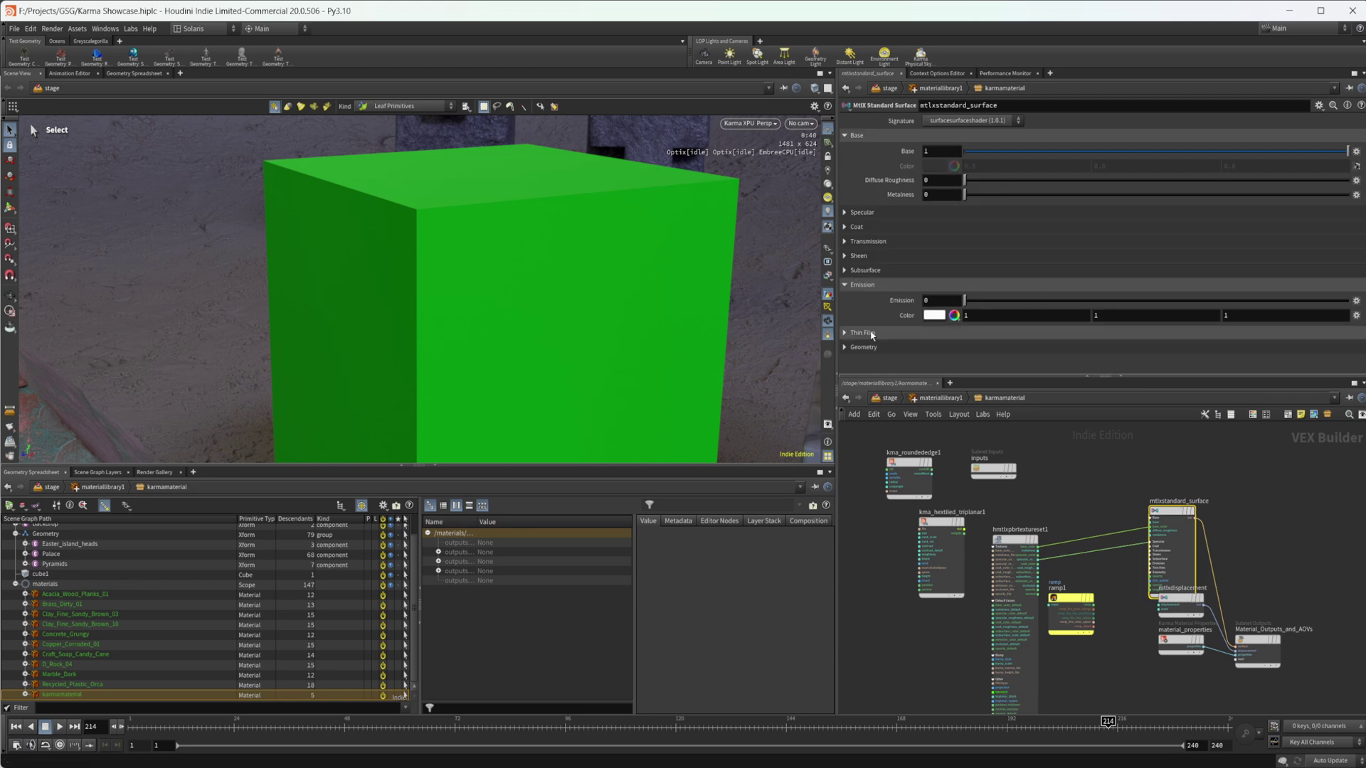
left_click(902, 241)
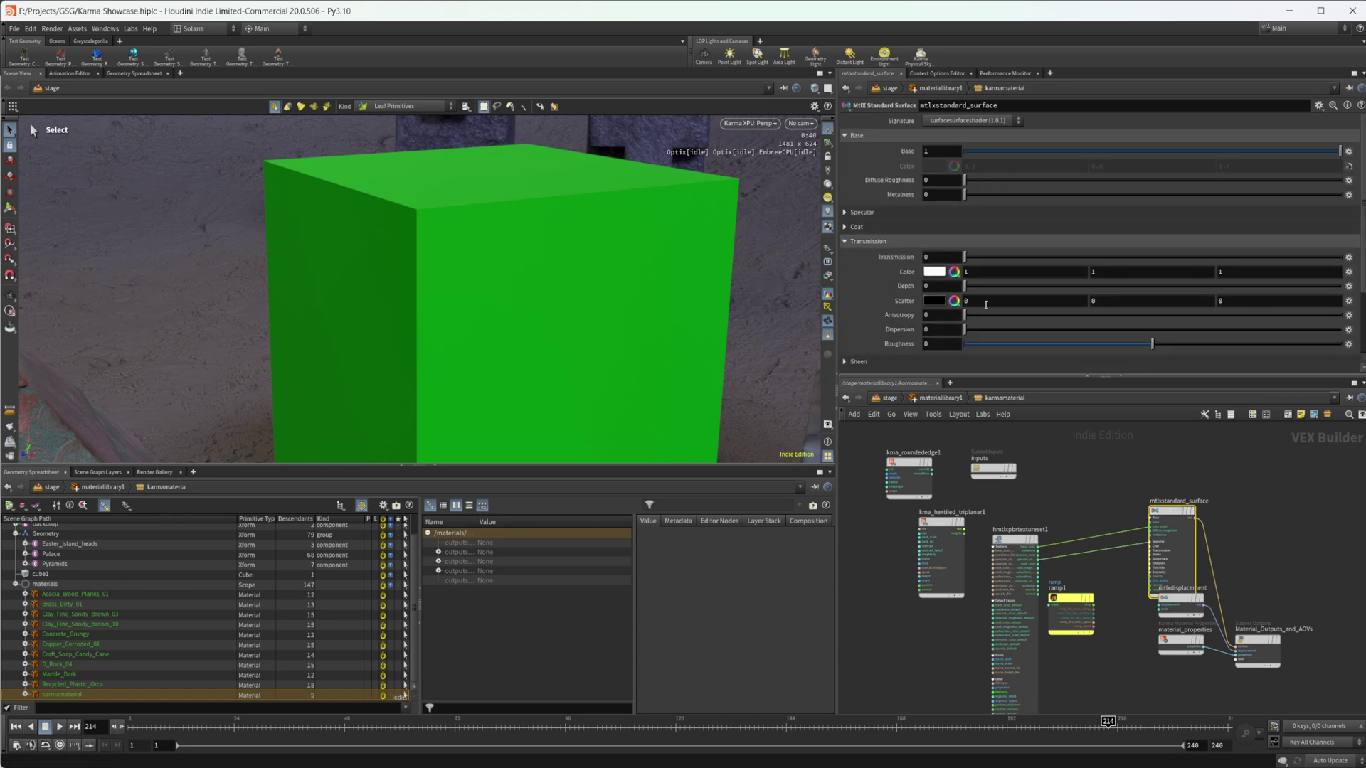